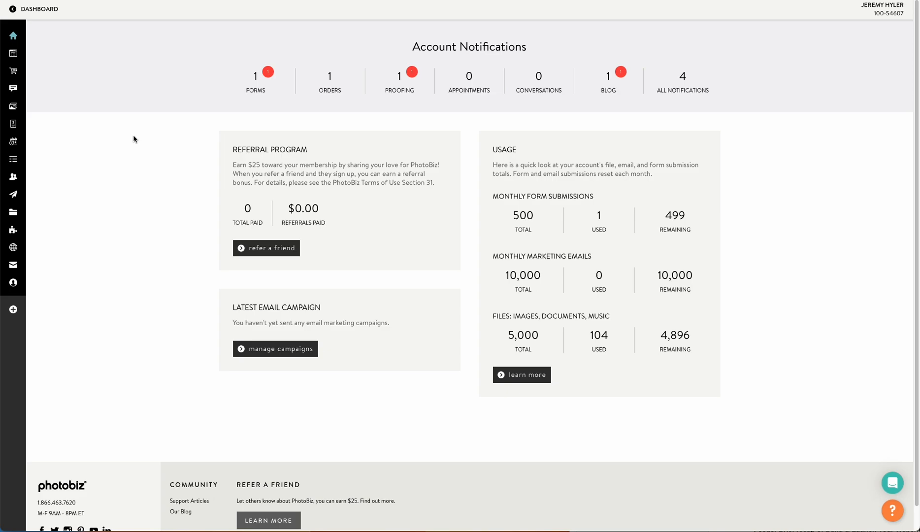
- Open the scheduler and look over its appointment tracking and its list of services
mouse_move(20, 142)
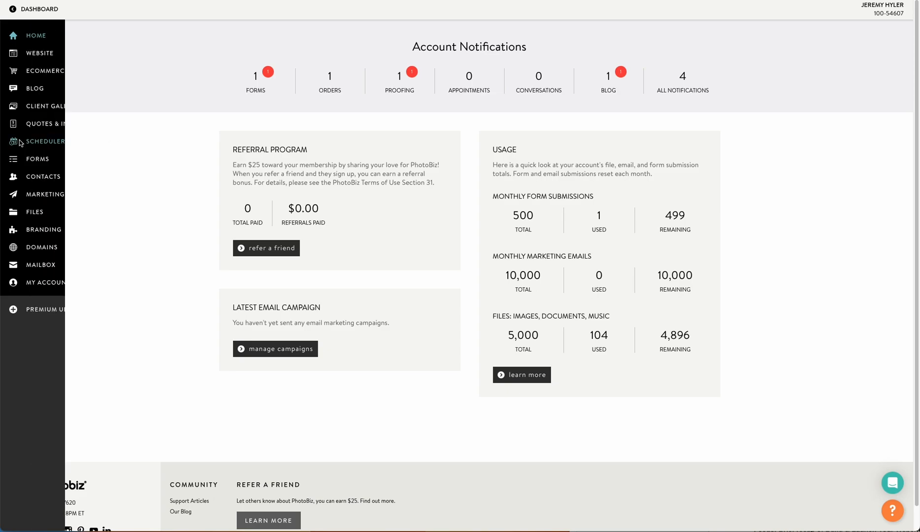
left_click(15, 141)
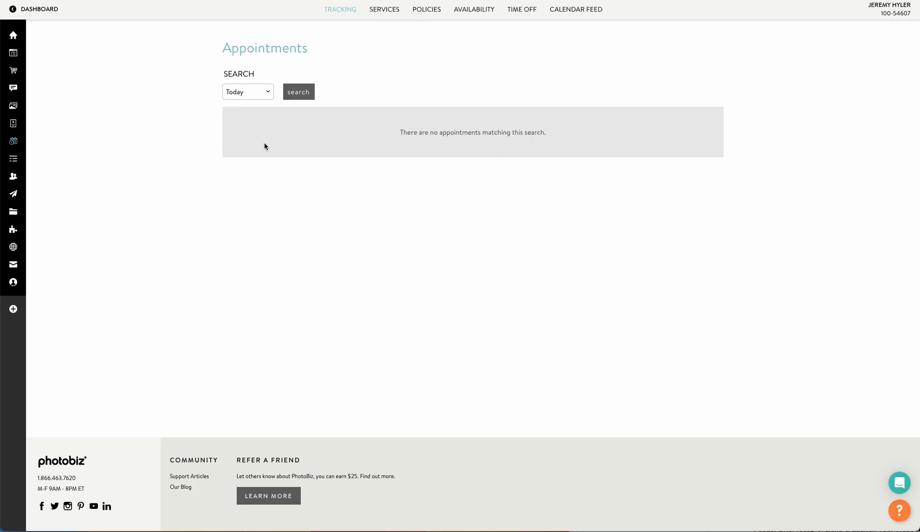
left_click(269, 97)
left_click(332, 226)
left_click(385, 11)
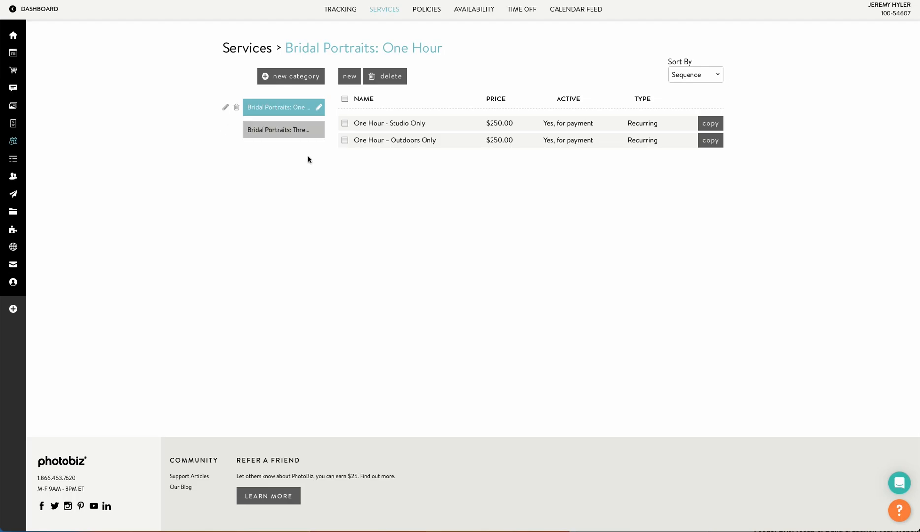
- Set the scheduler policies to allow online cancellation up to 24 hours before and require 24 hours before booking, and save them
left_click(425, 12)
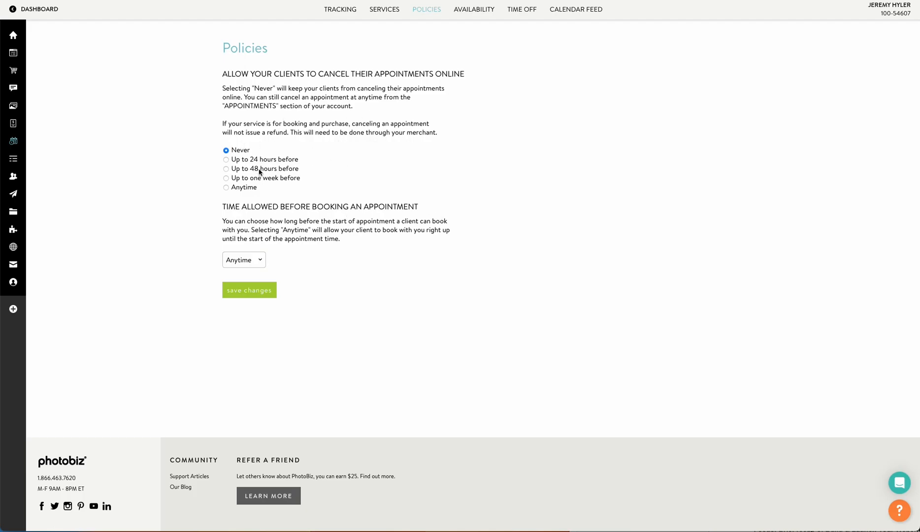
left_click(226, 160)
left_click(262, 261)
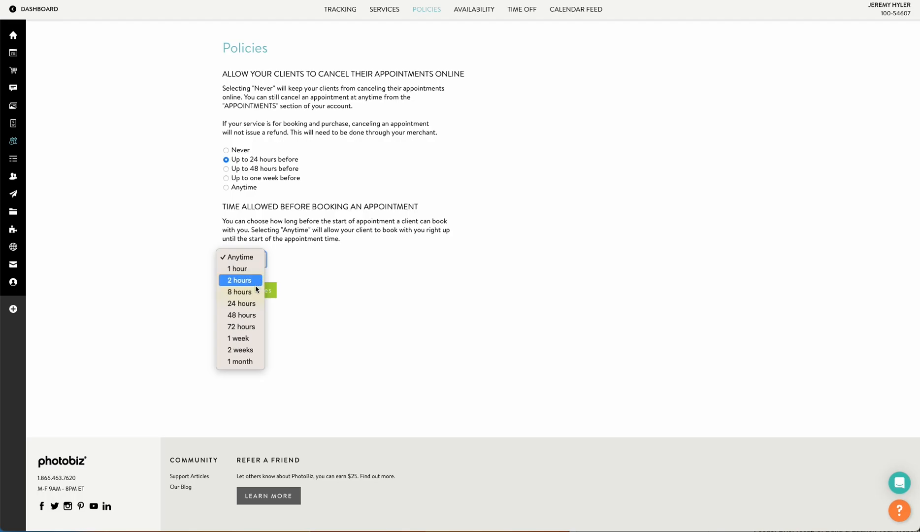
left_click(251, 304)
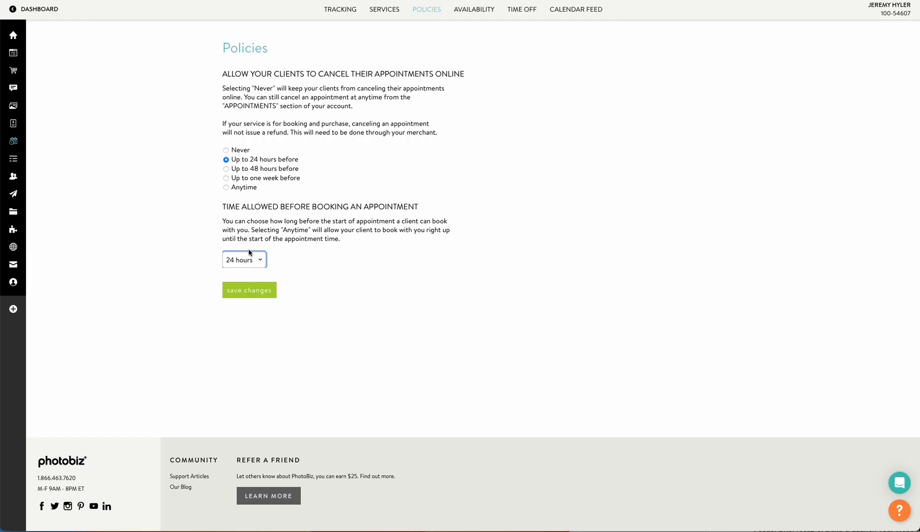
left_click(255, 290)
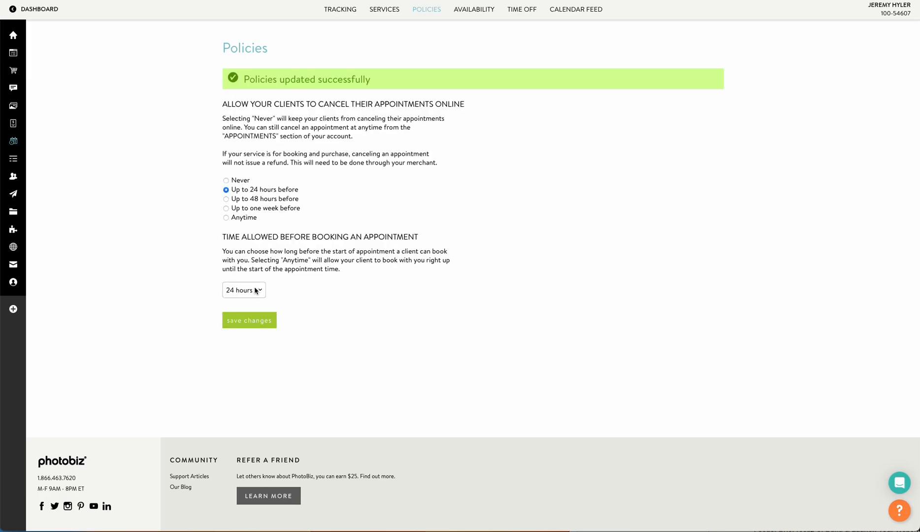
- Set the end of Monday's afternoon hours to 6:00pm in the scheduler's availability
left_click(478, 10)
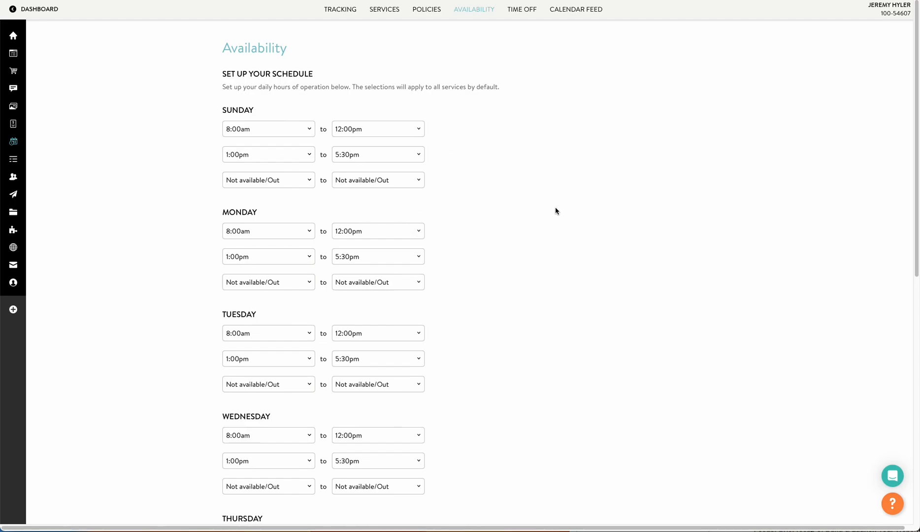
scroll(523, 197, "down", 2)
left_click(262, 152)
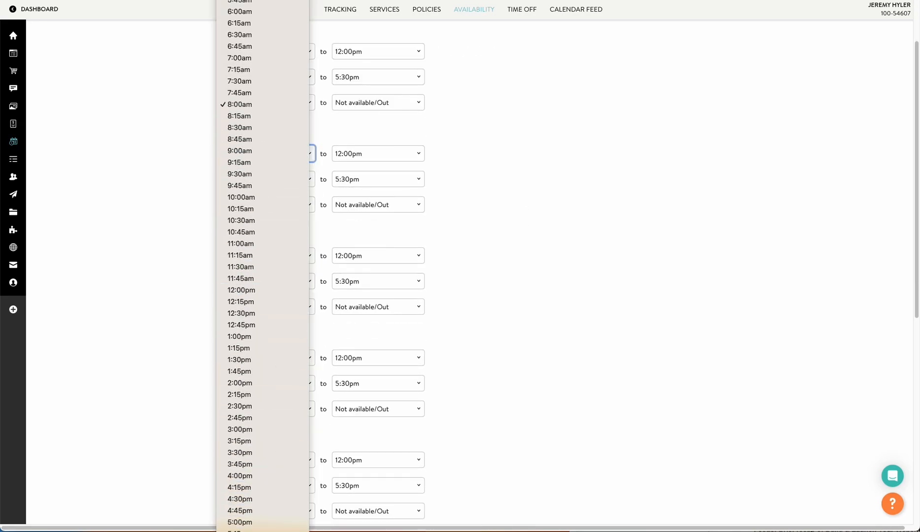
left_click(590, 266)
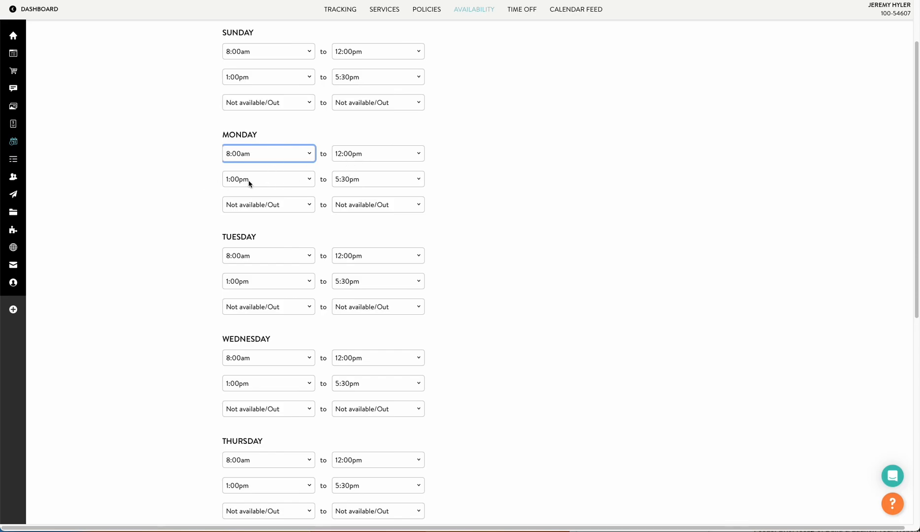
left_click(347, 184)
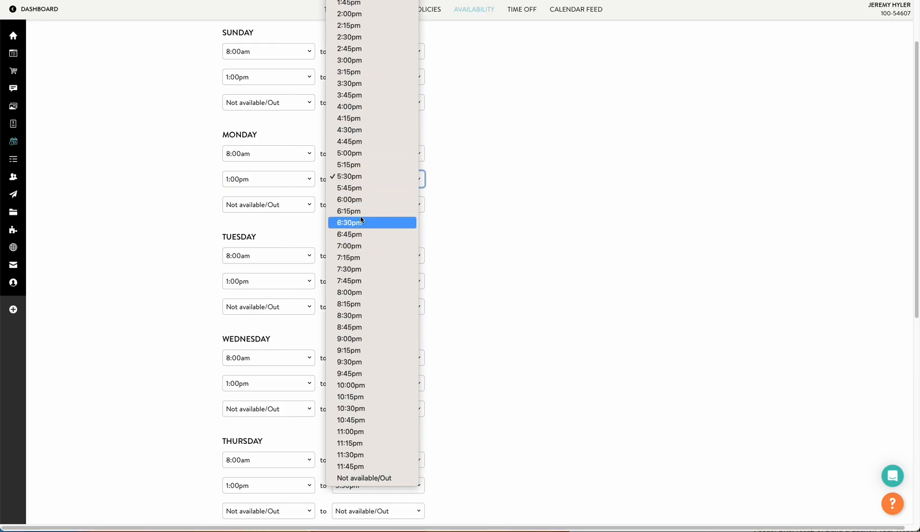
left_click(360, 200)
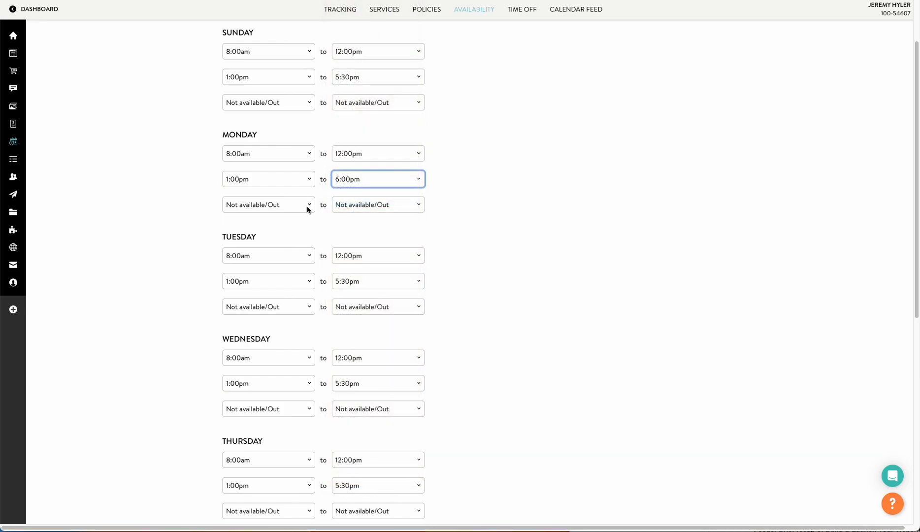
- Set the end of the afternoon hours to 6:00pm for Tuesday, Wednesday, Thursday and Friday
scroll(522, 246, "down", 1)
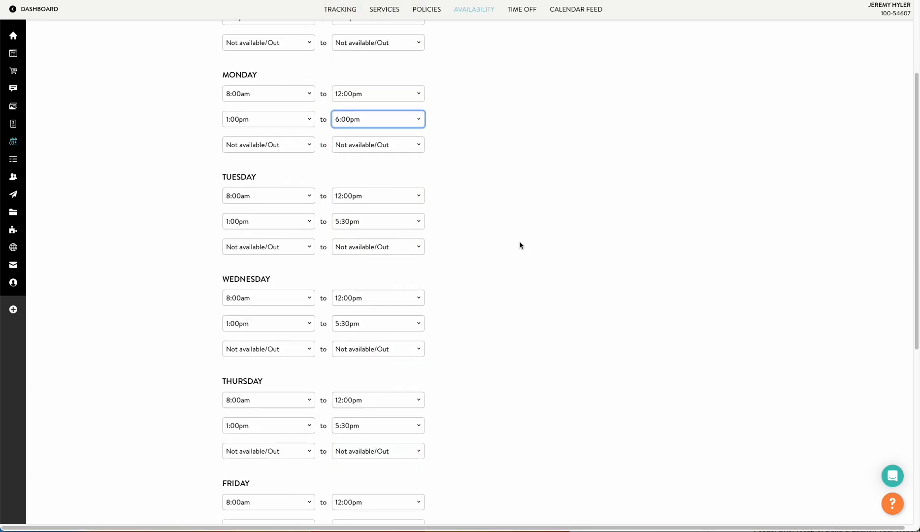
left_click(378, 222)
left_click(379, 241)
scroll(475, 291, "down", 1)
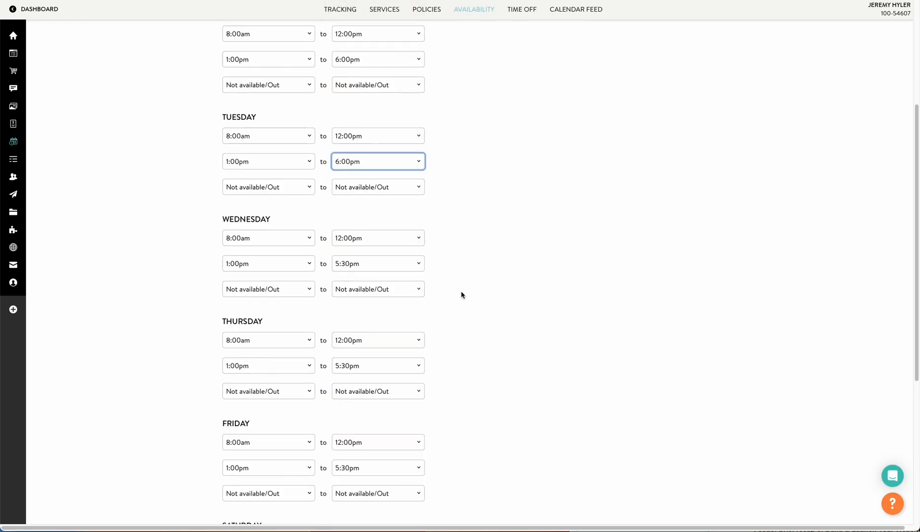
left_click(394, 270)
left_click(392, 285)
scroll(486, 302, "down", 1)
left_click(371, 307)
left_click(361, 327)
scroll(482, 326, "down", 1)
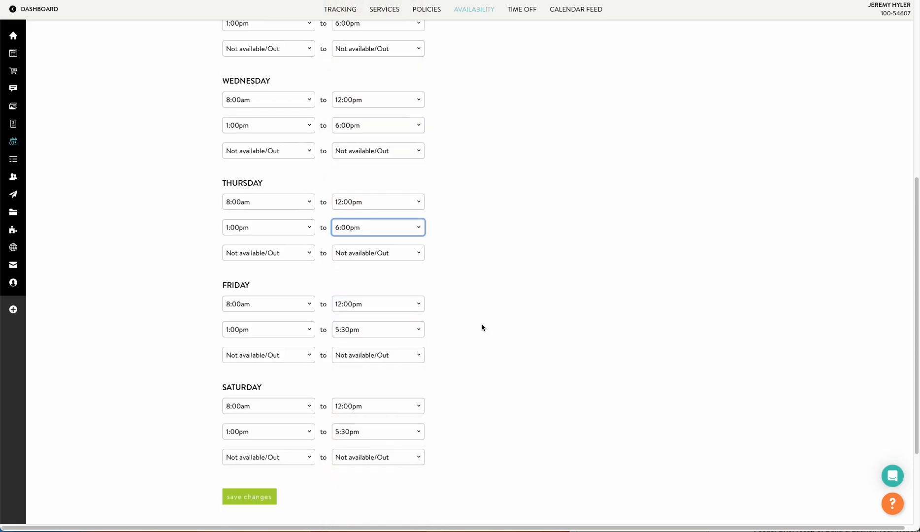
left_click(378, 334)
left_click(378, 351)
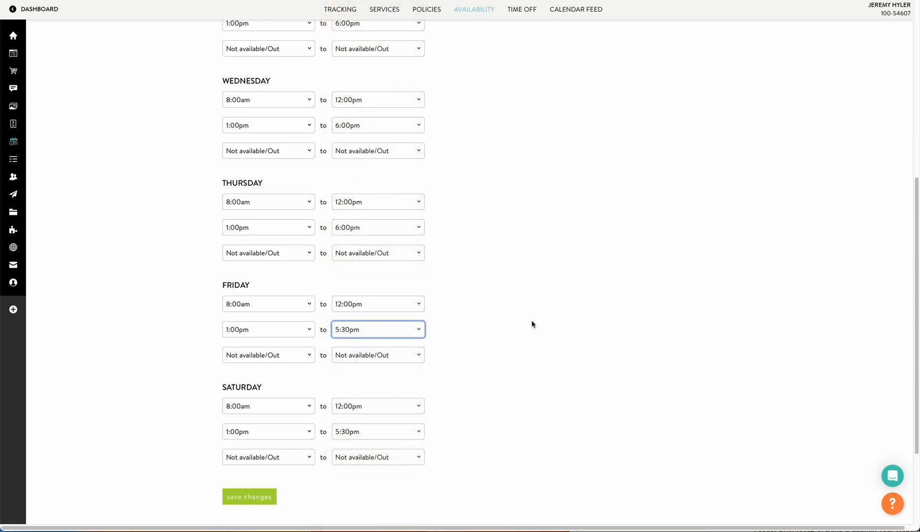
- Set the end of Saturday's afternoon hours to 7:00pm
scroll(532, 324, "up", 5)
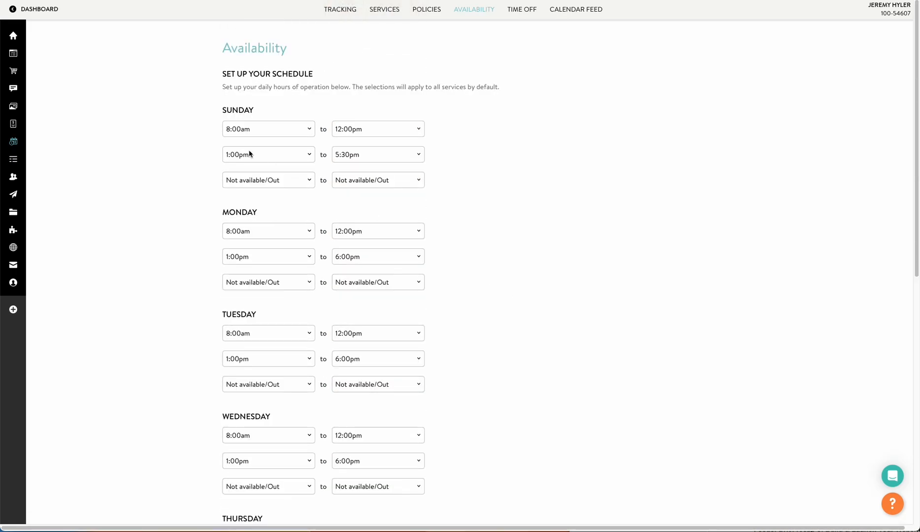
scroll(325, 249, "down", 4)
scroll(376, 251, "down", 4)
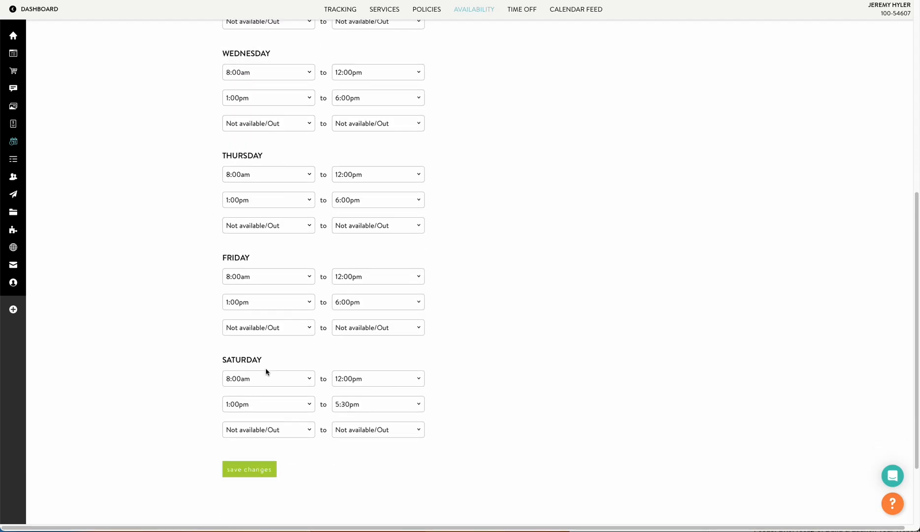
left_click(345, 404)
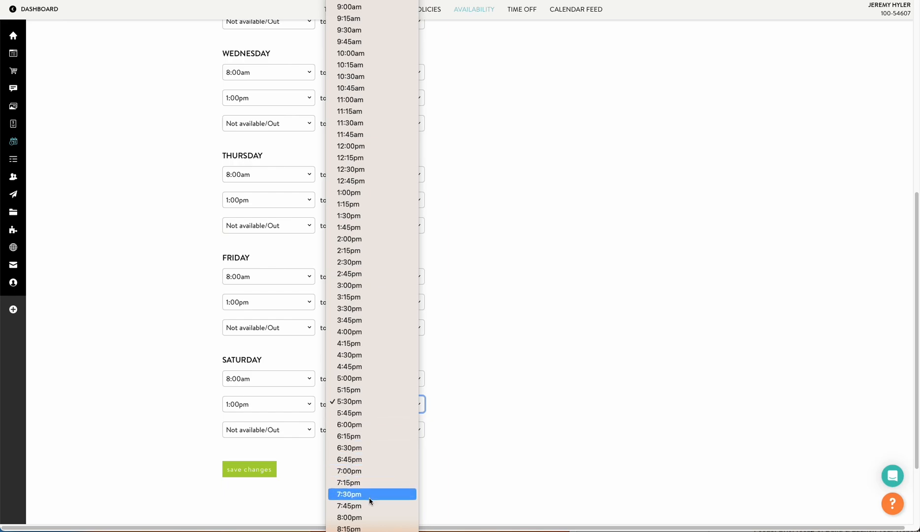
left_click(367, 471)
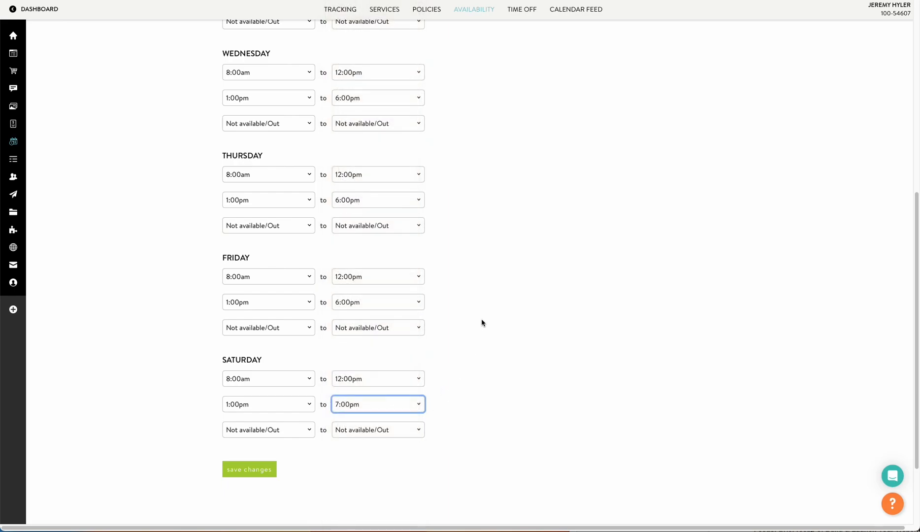
- Set both the start and end of Sunday's morning hours to Not available/Out
scroll(481, 319, "up", 7)
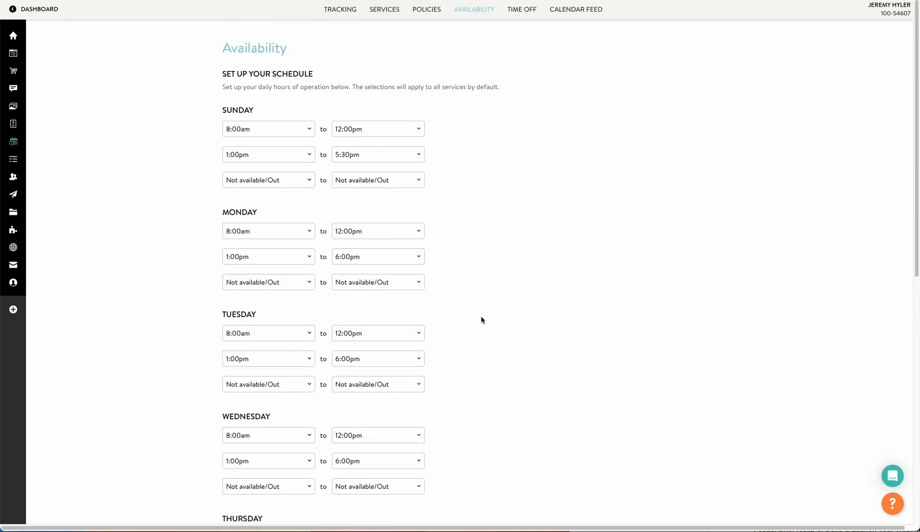
left_click(290, 129)
scroll(273, 256, "down", 5)
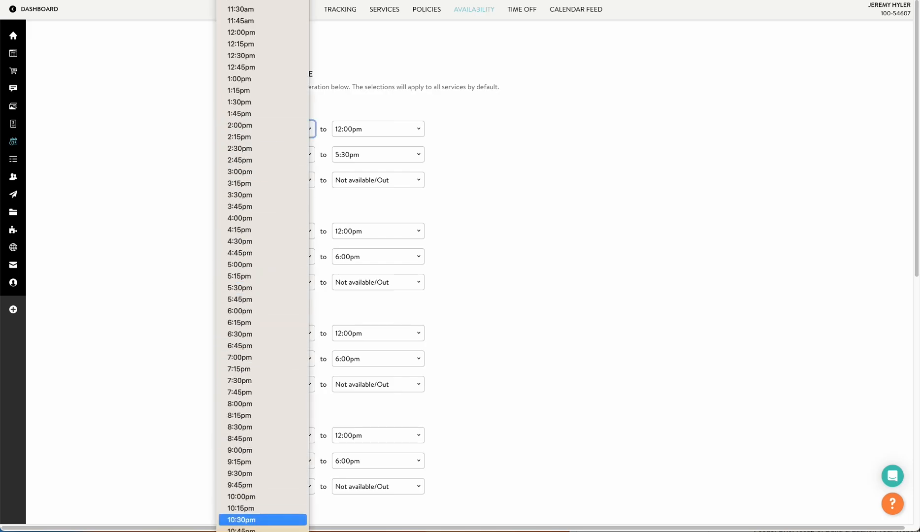
left_click(274, 530)
left_click(402, 127)
scroll(379, 331, "down", 4)
left_click(380, 531)
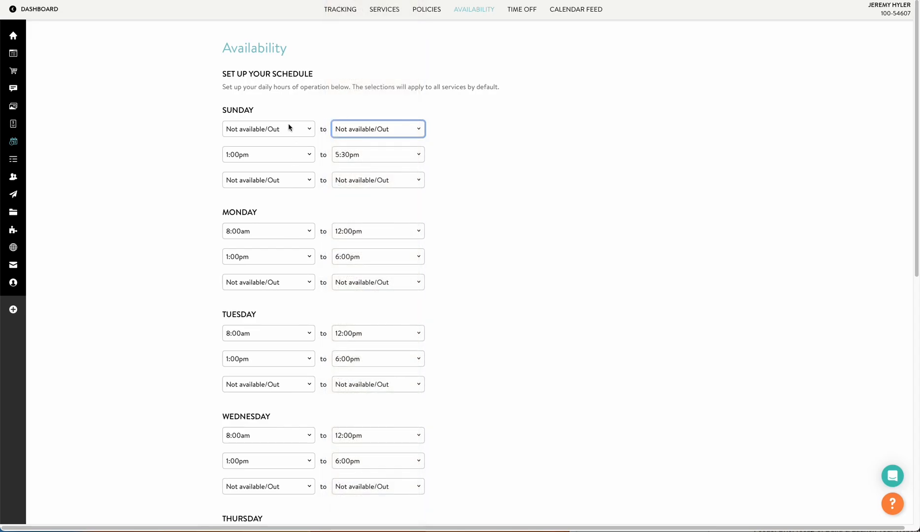
- Set the start and end of Sunday's afternoon hours to Not available/Out and save the schedule
left_click(280, 154)
scroll(284, 256, "down", 4)
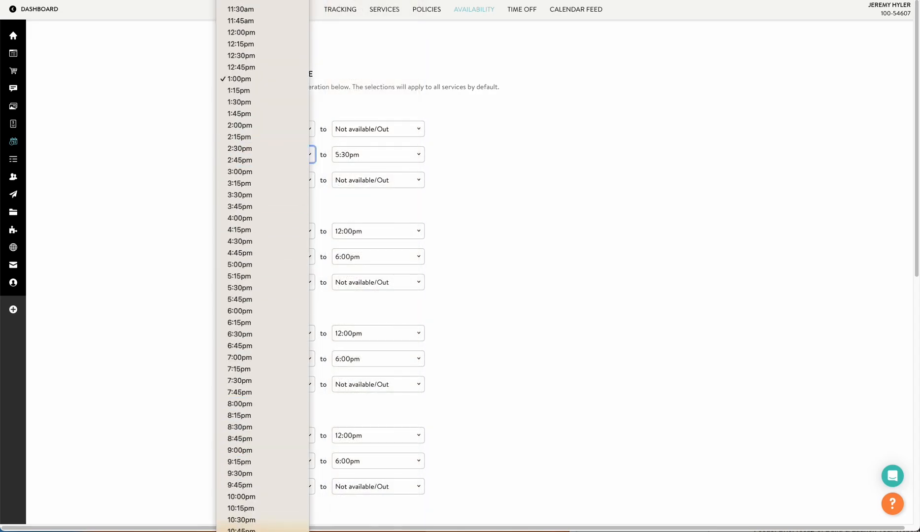
left_click(273, 529)
left_click(370, 154)
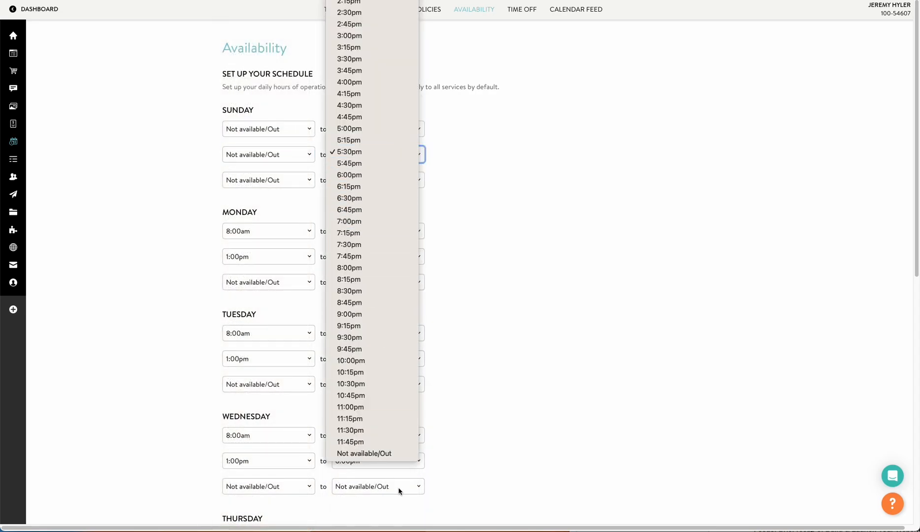
left_click(379, 454)
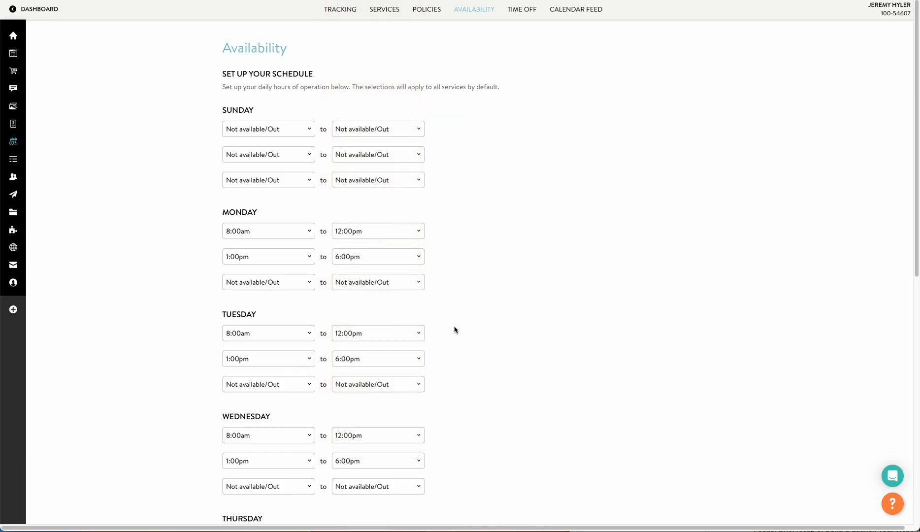
scroll(453, 326, "down", 10)
left_click(256, 370)
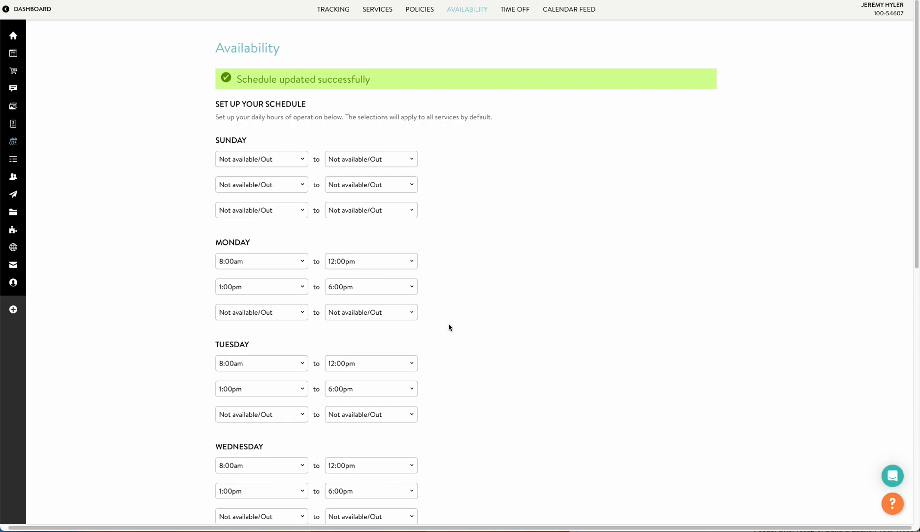
- Start a new time off entry with the occasion Birthday
left_click(514, 10)
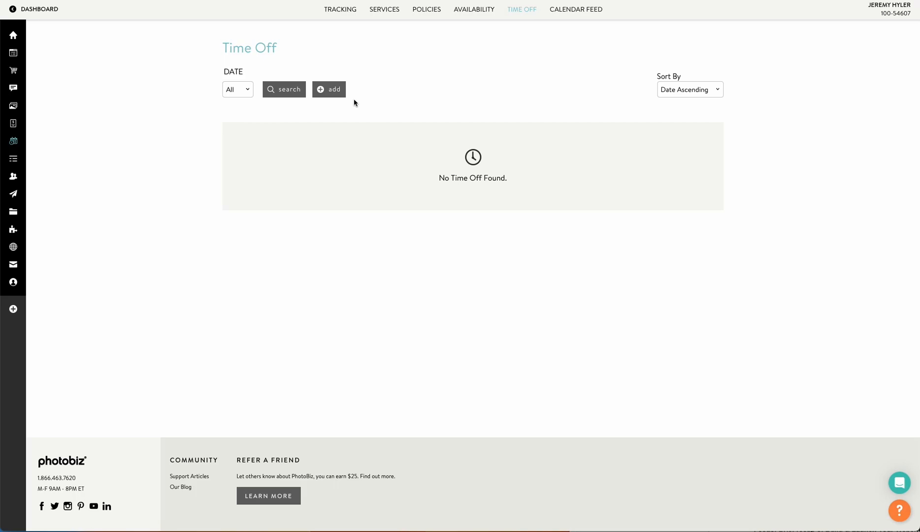
left_click(324, 90)
left_click(272, 117)
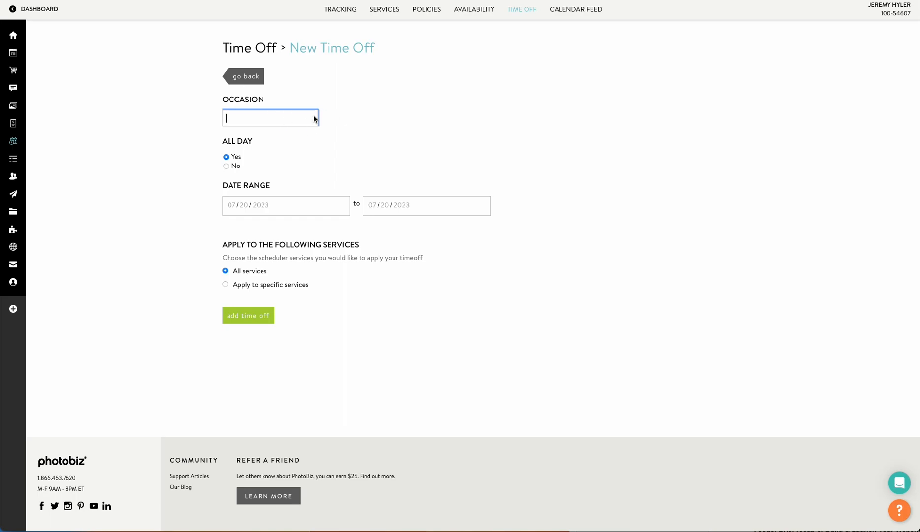
type("Birthday")
- Set the time off date range to 08/27/2023 through 08/30/2023 and apply it to all services
left_click(248, 208)
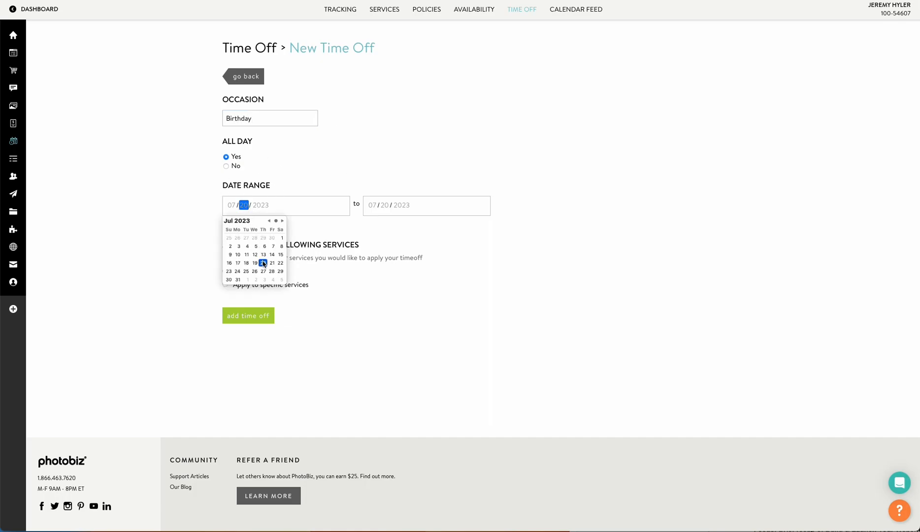
left_click(282, 221)
left_click(228, 271)
left_click(401, 206)
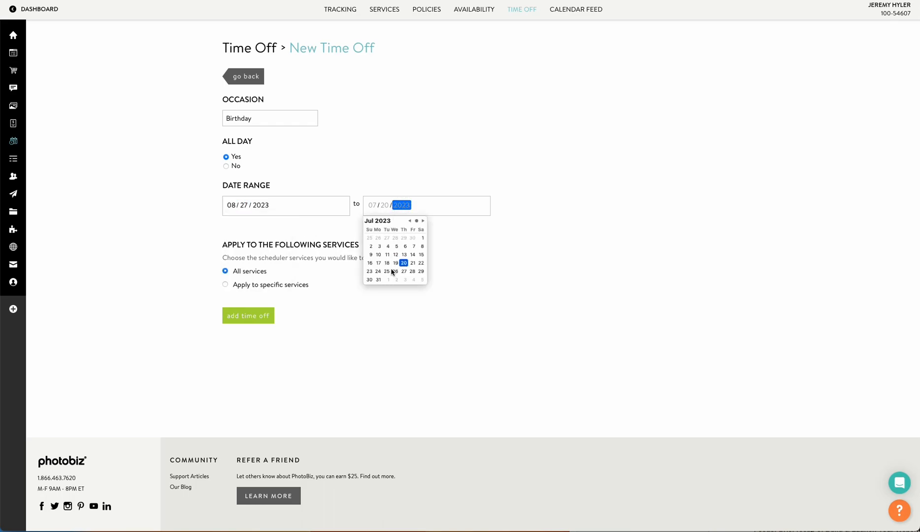
left_click(422, 221)
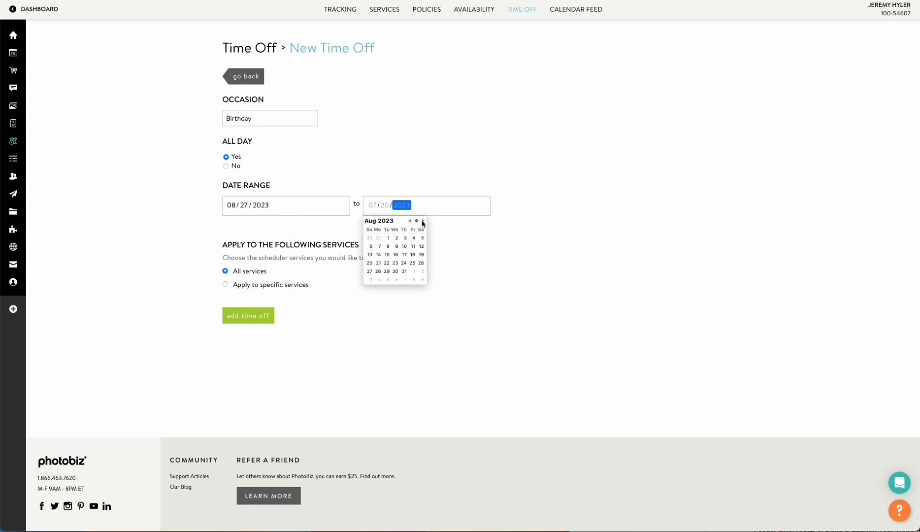
left_click(396, 272)
left_click(550, 300)
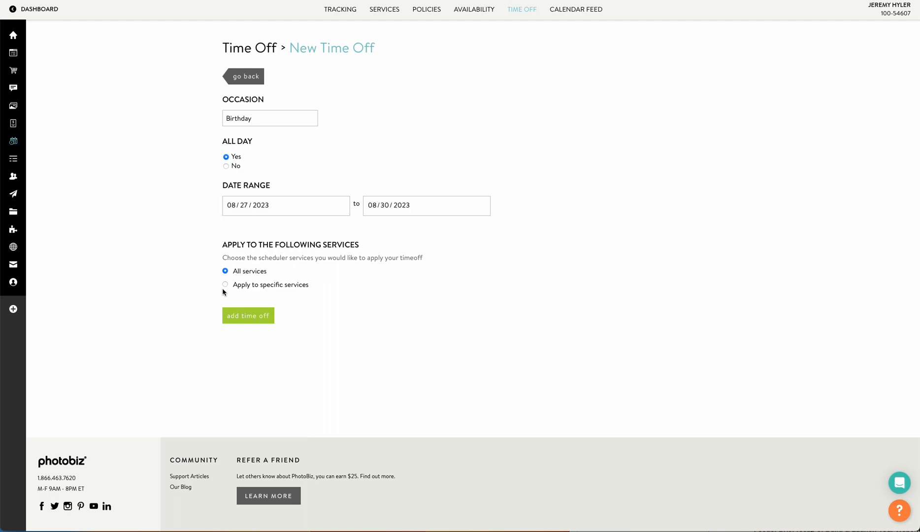
left_click(225, 284)
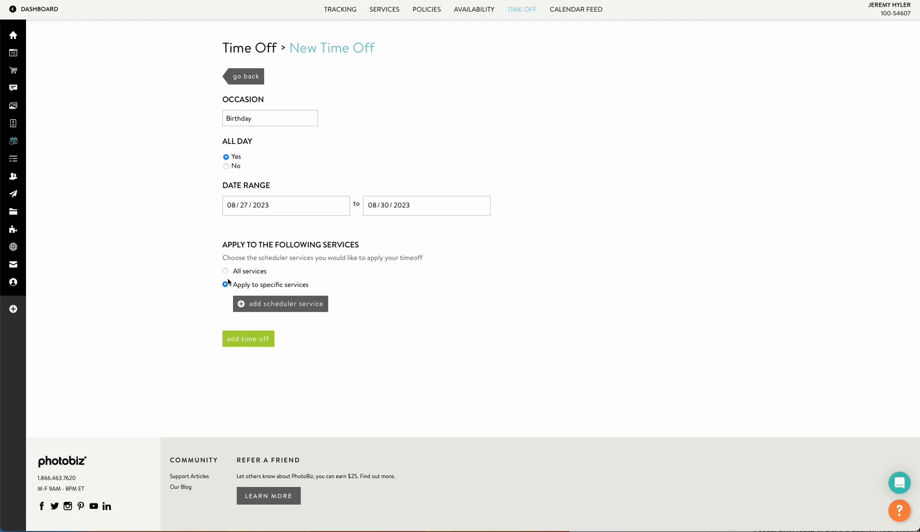
left_click(226, 271)
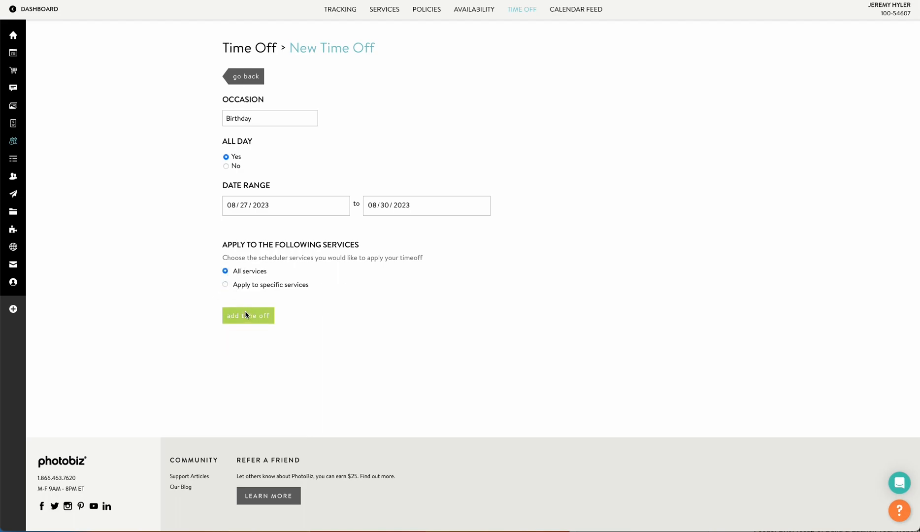
- Add the Birthday time off entry to the scheduler
left_click(241, 316)
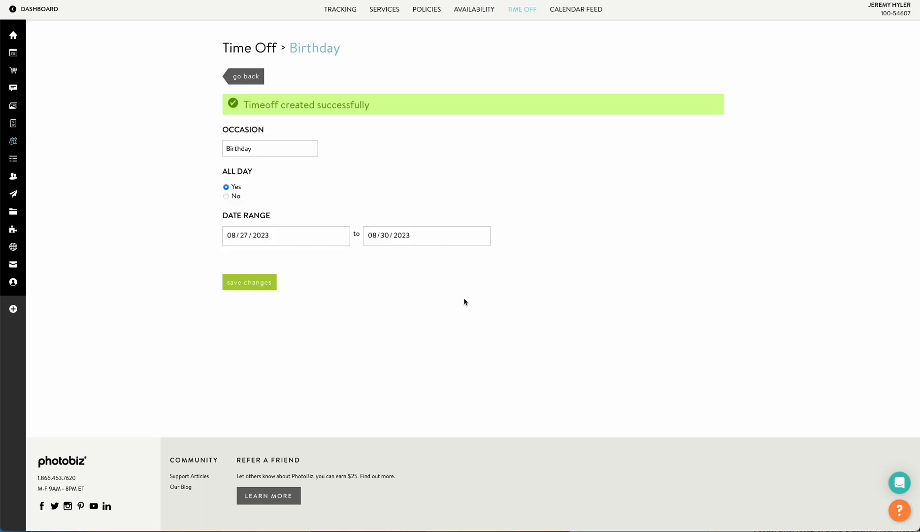
- Select the link on the calendar feed page and open the guide on linking the feed with a calendar
left_click(577, 12)
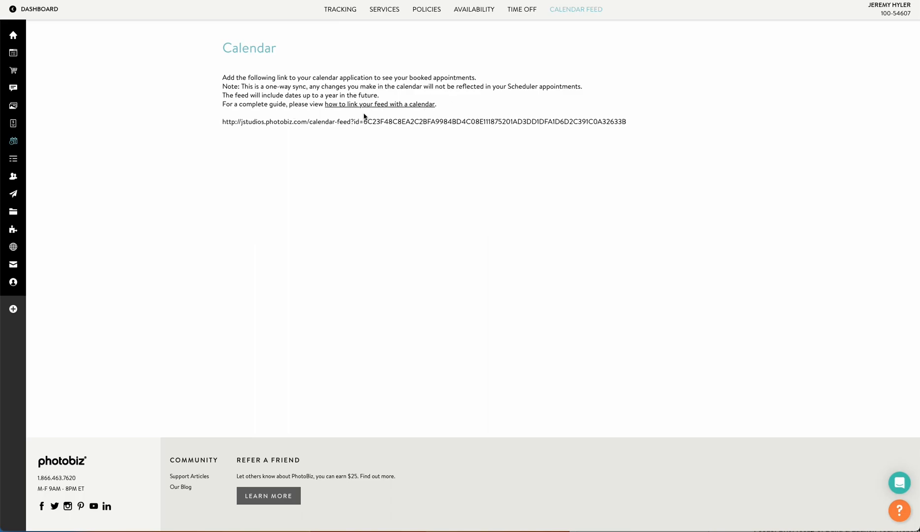
triple_click(246, 122)
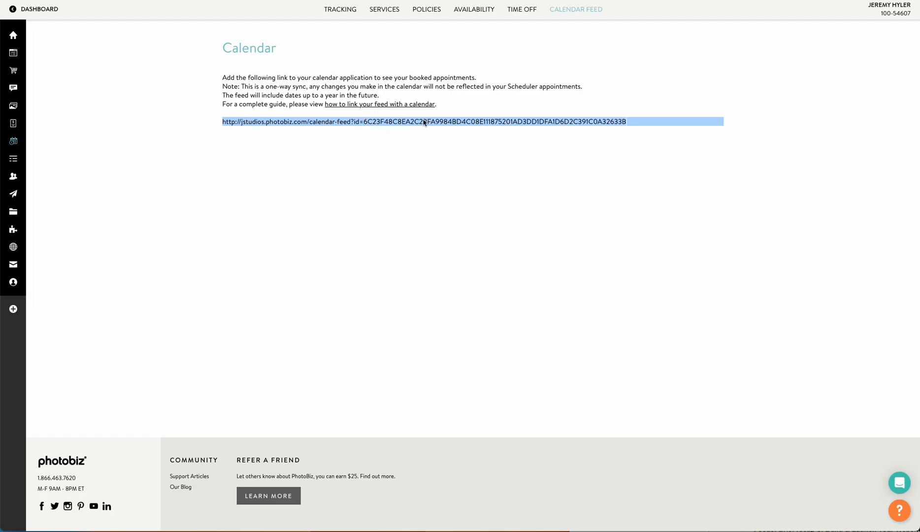
left_click(418, 104)
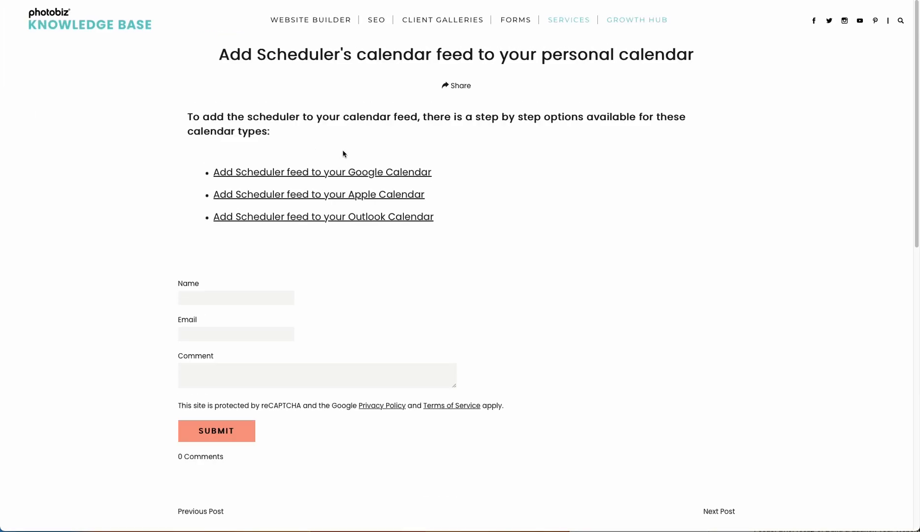
- Read through the guide for adding the Scheduler feed to Google Calendar and return to the list of calendar types
left_click(372, 174)
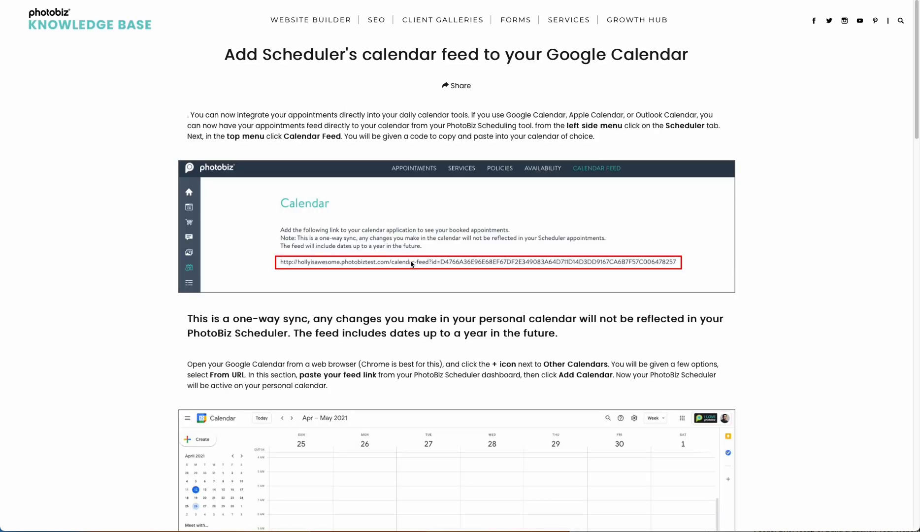
scroll(409, 259, "down", 4)
scroll(409, 257, "down", 2)
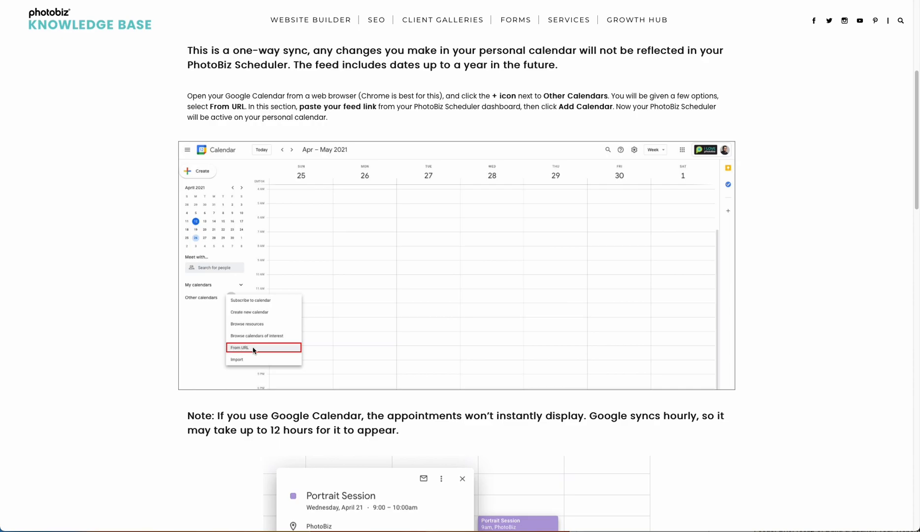
scroll(254, 351, "down", 3)
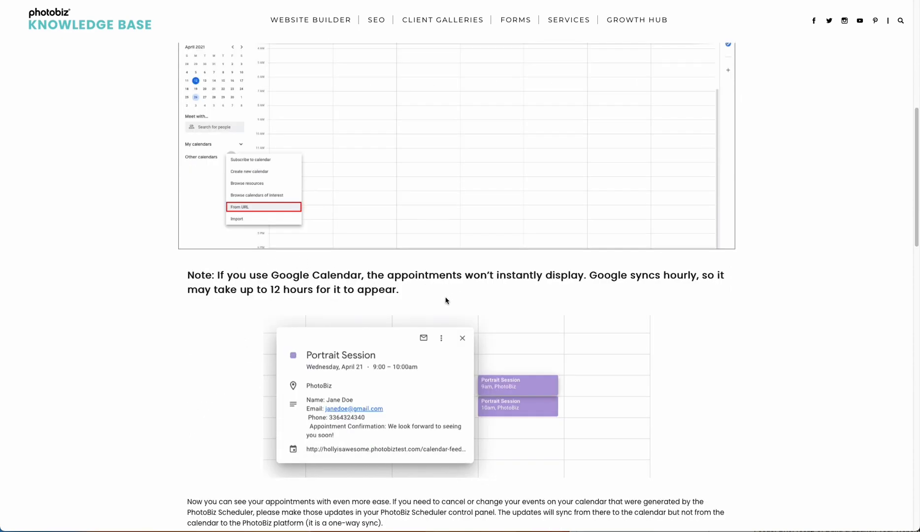
scroll(419, 292, "down", 2)
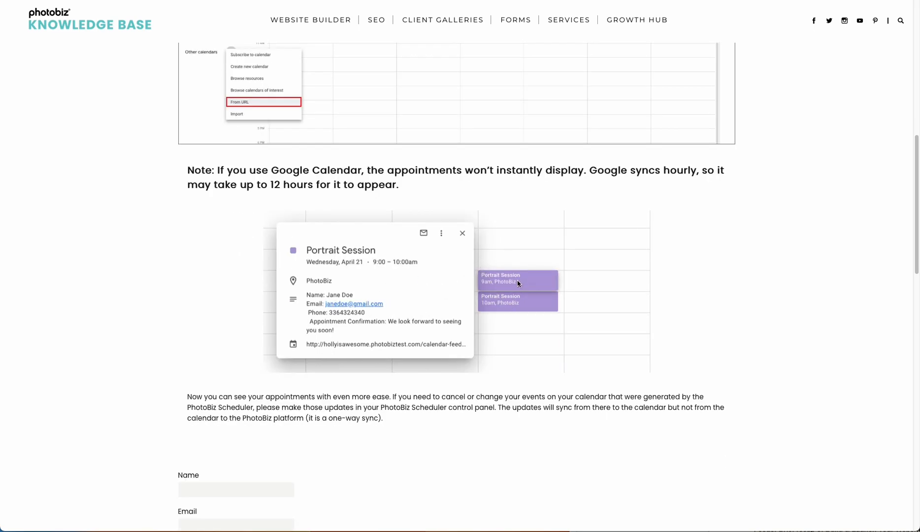
scroll(508, 333, "down", 1)
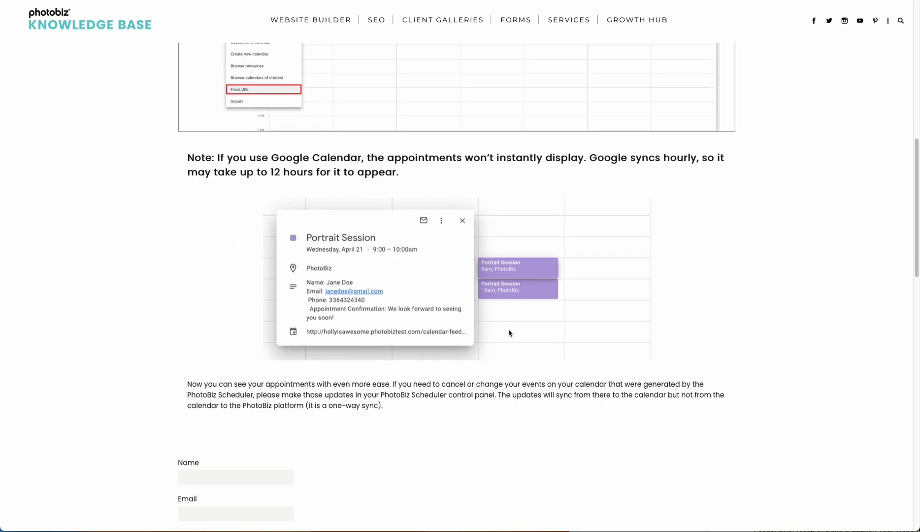
scroll(509, 332, "up", 10)
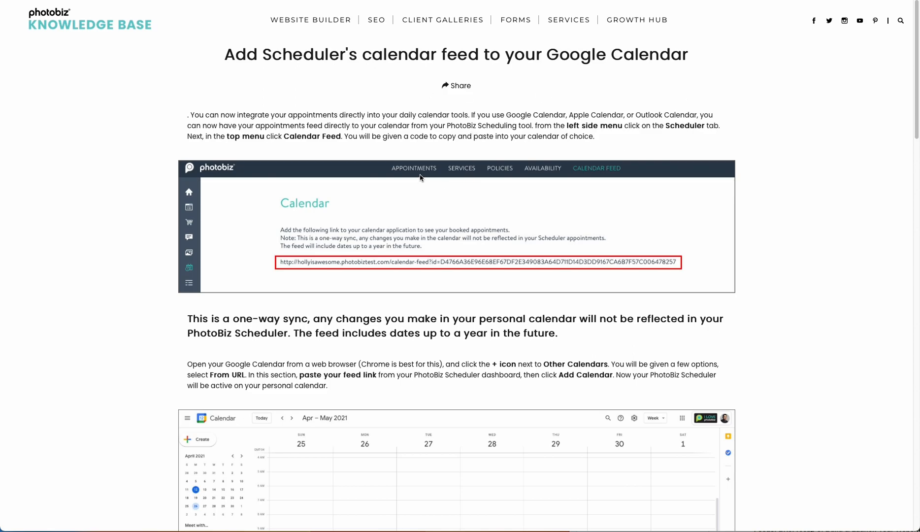
left_click(499, 1)
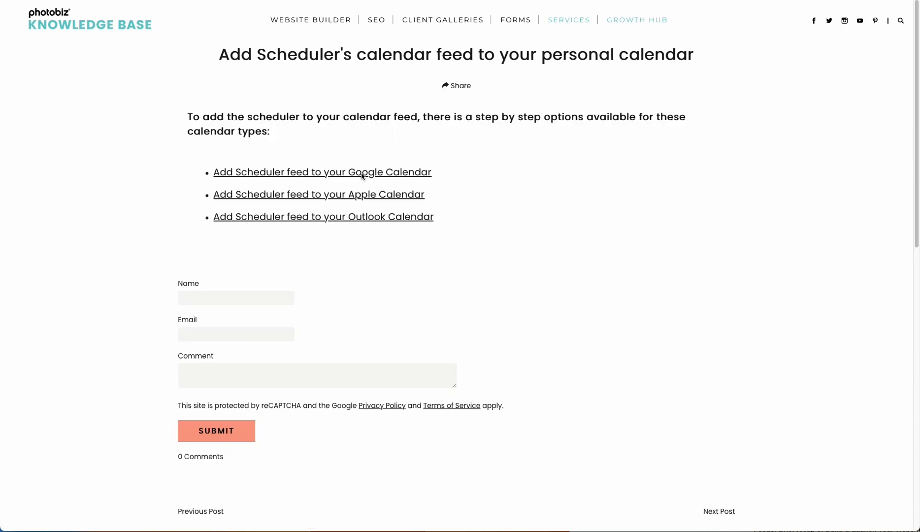
- Read the instructions for adding the Scheduler feed to Apple Calendar and return to the list of calendar types
left_click(365, 194)
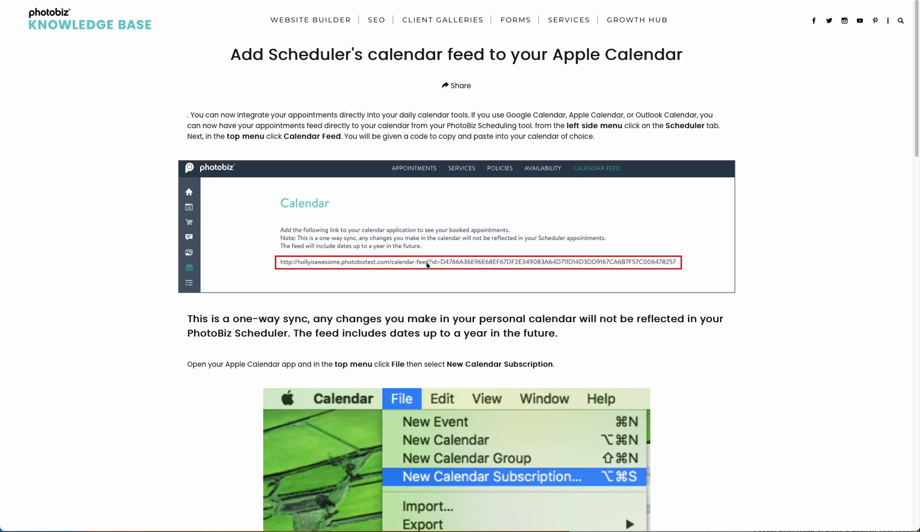
scroll(427, 265, "down", 3)
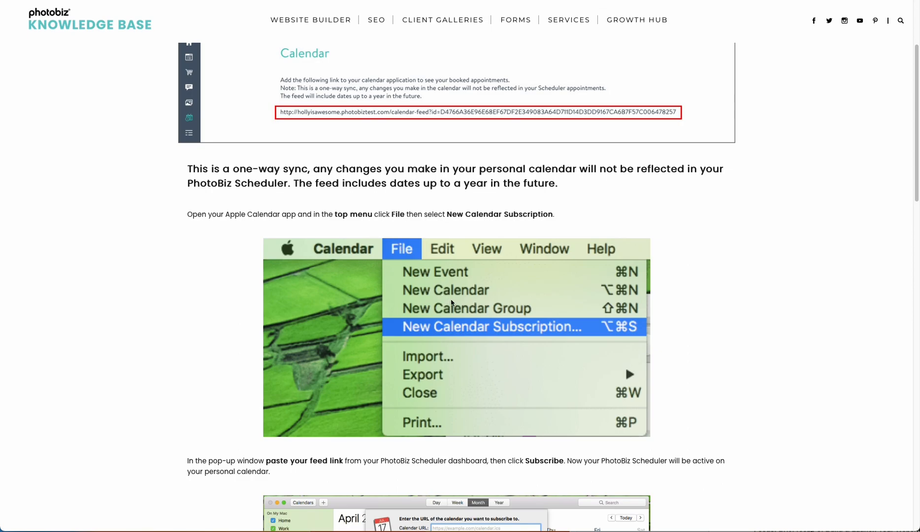
scroll(452, 303, "down", 1)
scroll(510, 273, "down", 5)
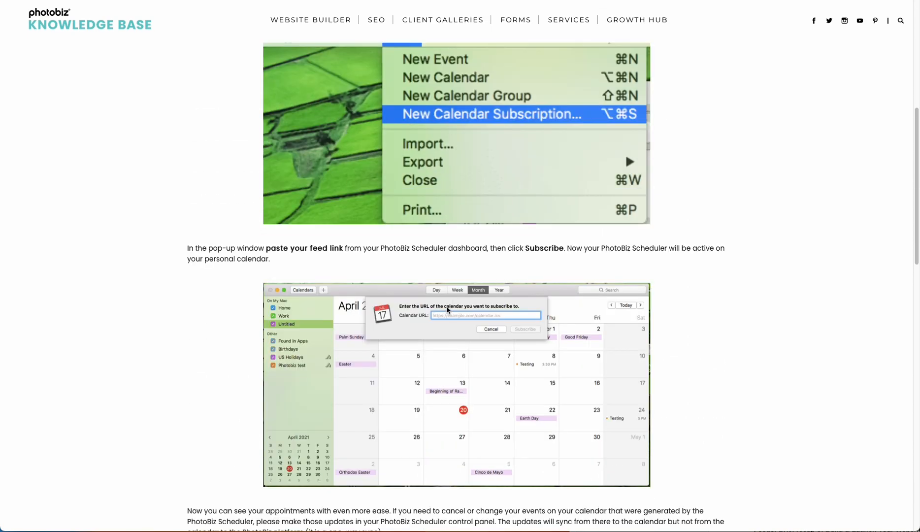
scroll(557, 311, "up", 5)
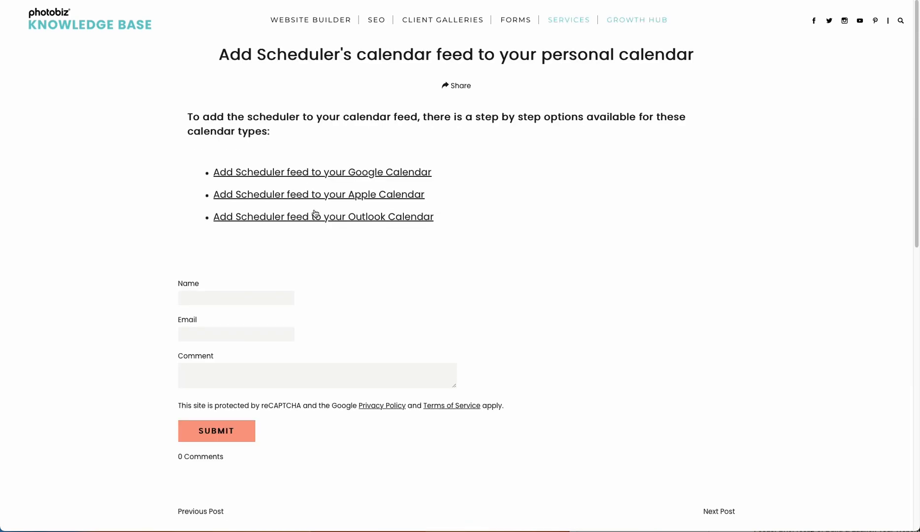
- Review the Outlook Calendar feed instructions and return to the scheduler's calendar feed page
left_click(315, 212)
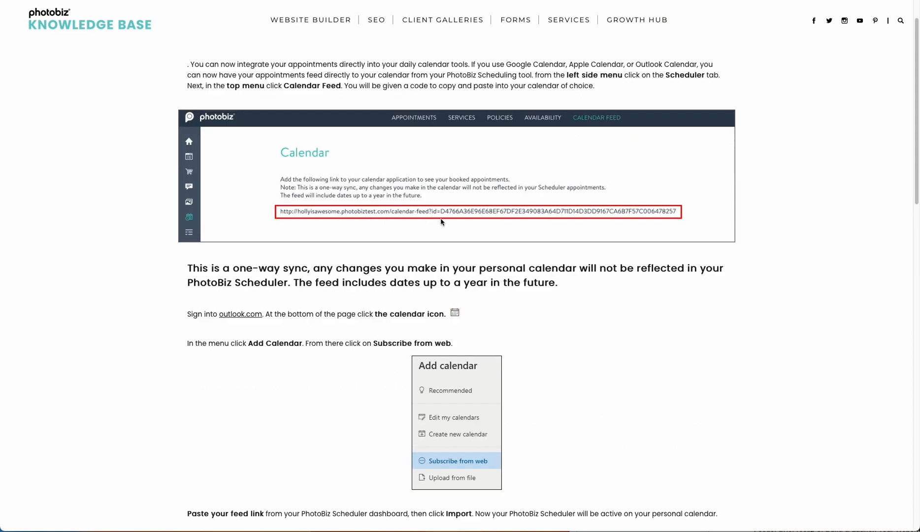
scroll(424, 221, "down", 4)
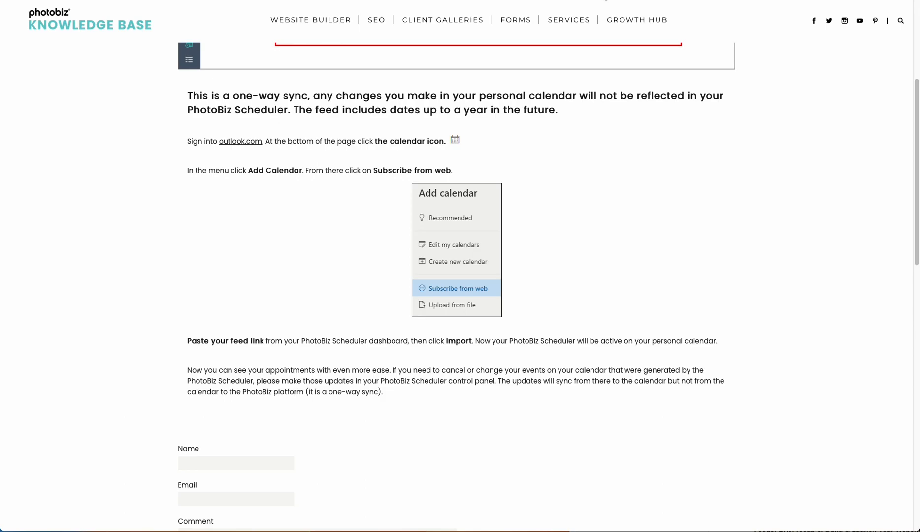
left_click(626, 0)
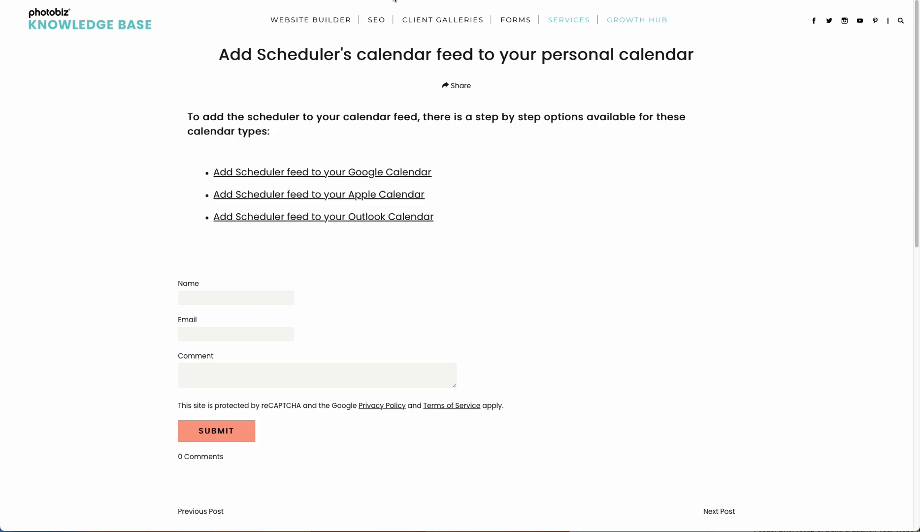
left_click(438, 0)
left_click(344, 64)
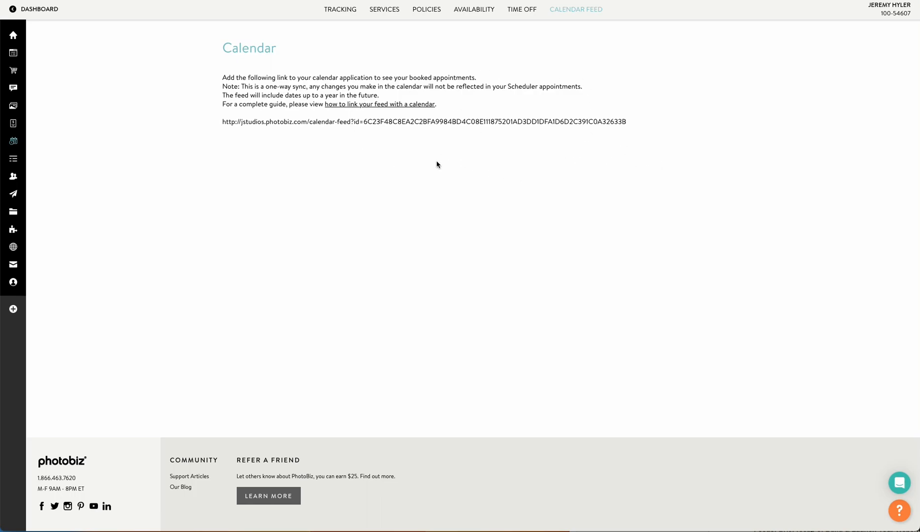
- Create a new service category named In-Studio and open its details for editing
mouse_move(347, 14)
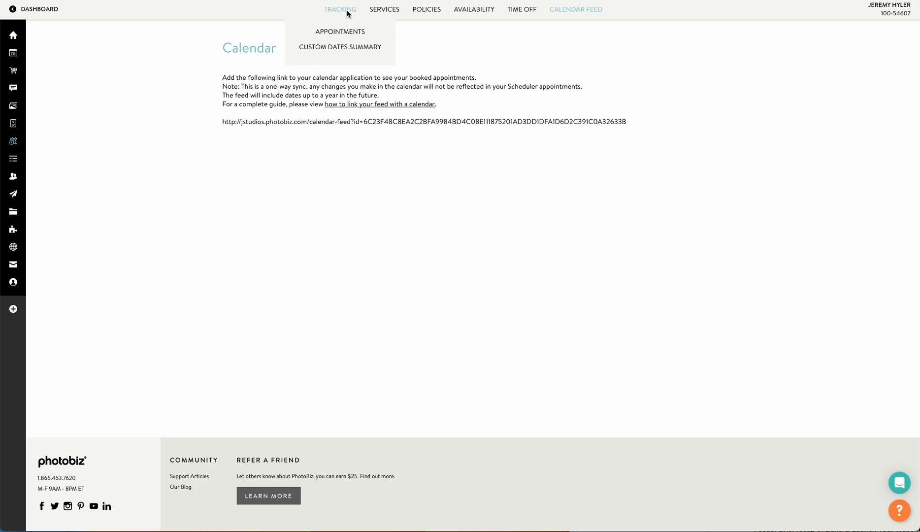
left_click(382, 12)
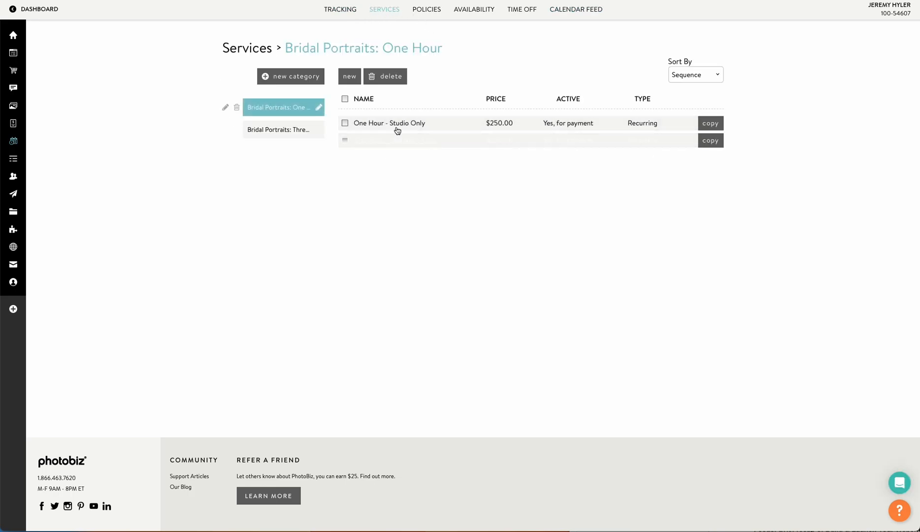
left_click(294, 78)
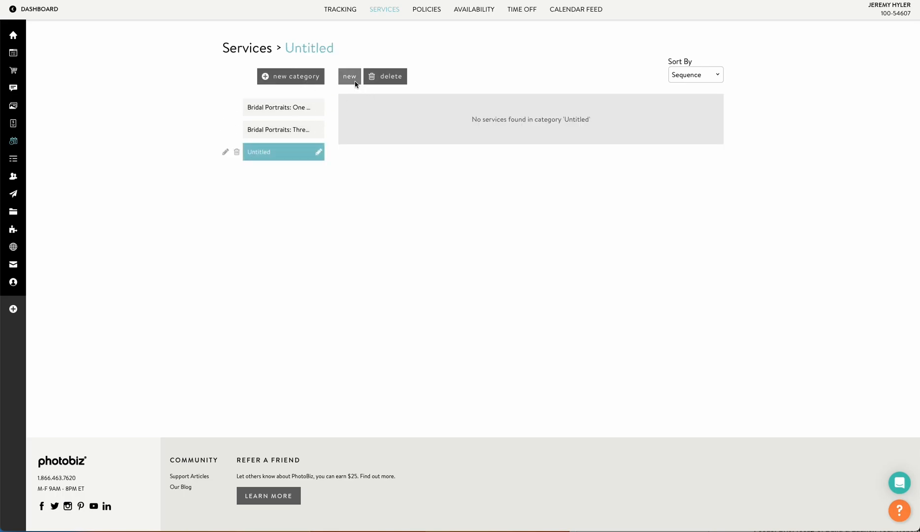
left_click(316, 154)
type("In-Studio")
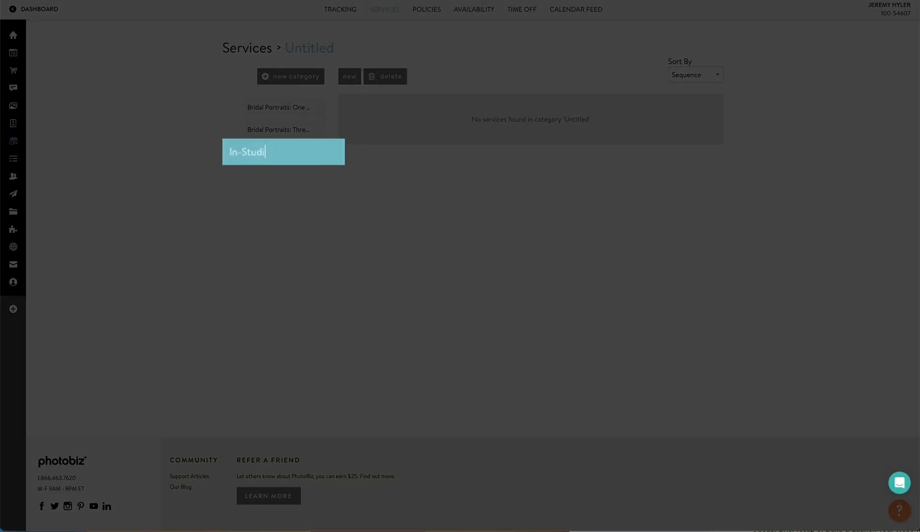
left_click(466, 264)
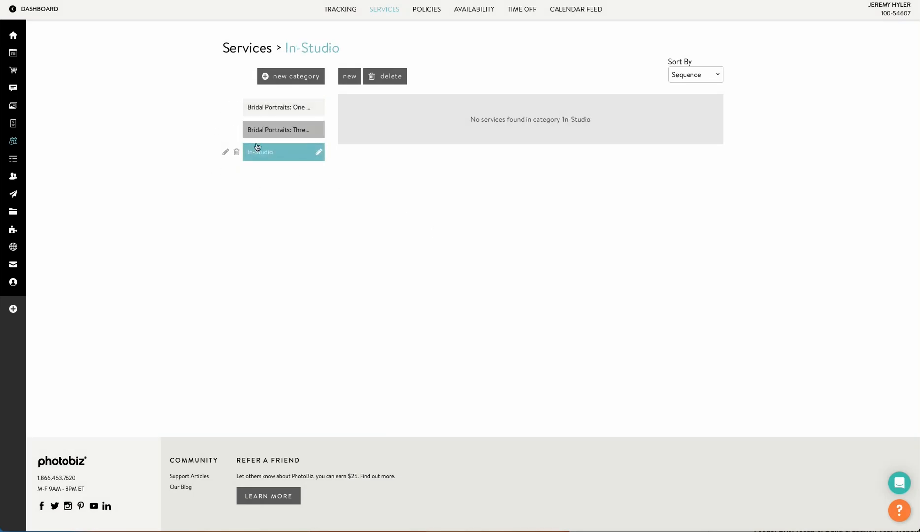
left_click(224, 153)
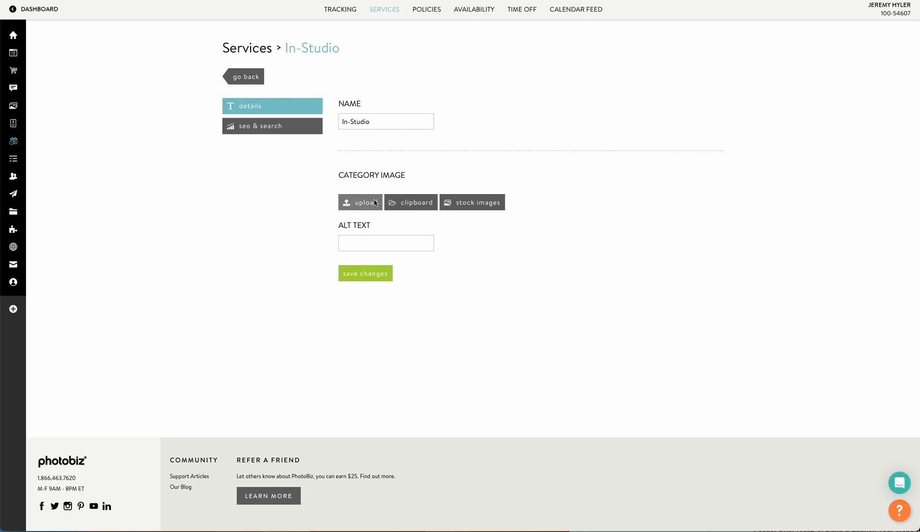
- Browse the clipboard images available for the In-Studio category image and return to the category details
left_click(394, 202)
scroll(419, 212, "down", 5)
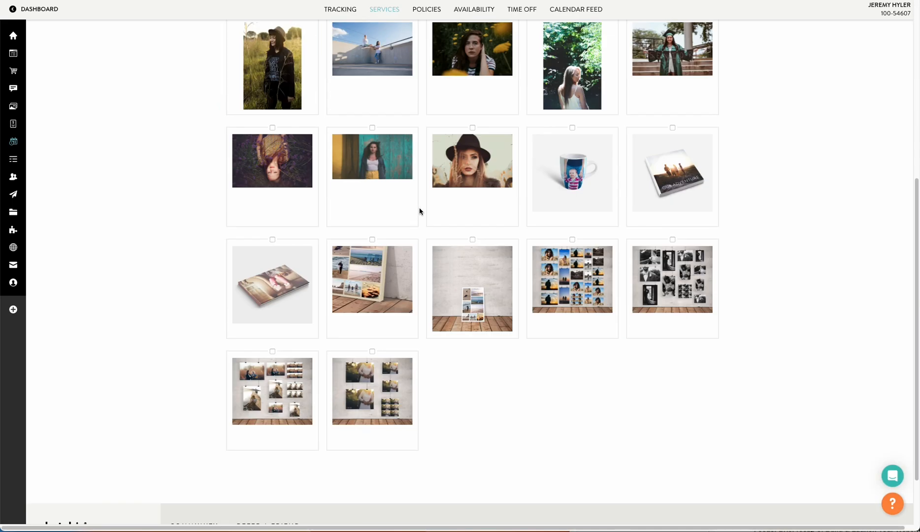
scroll(419, 211, "up", 5)
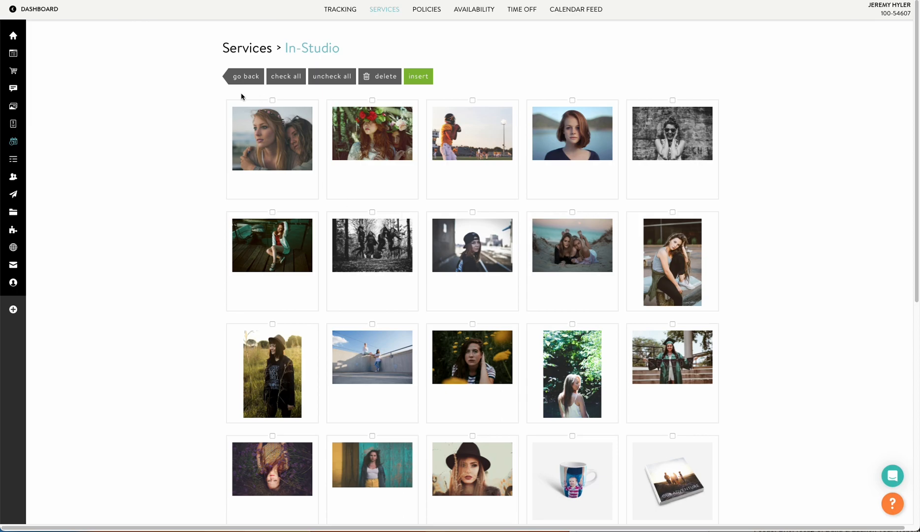
left_click(246, 79)
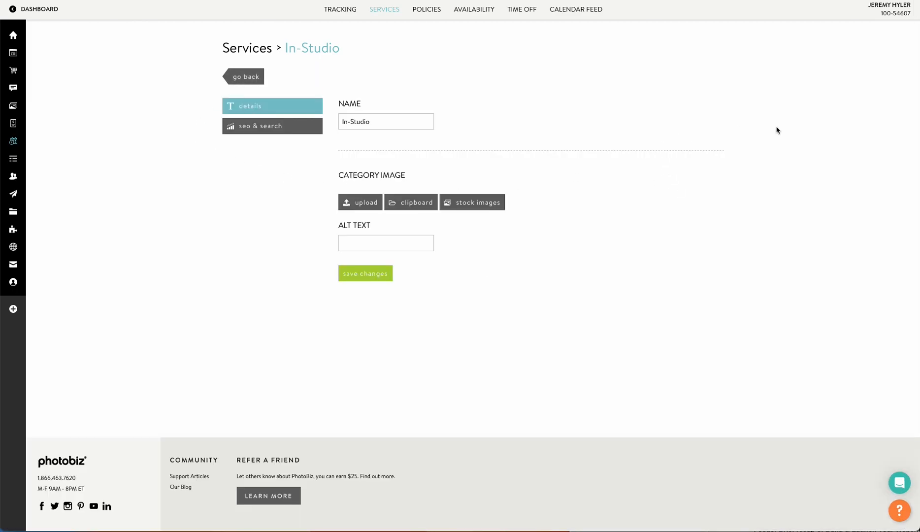
- Upload an image file as the In-Studio category image and return to the category's service list
left_click(366, 202)
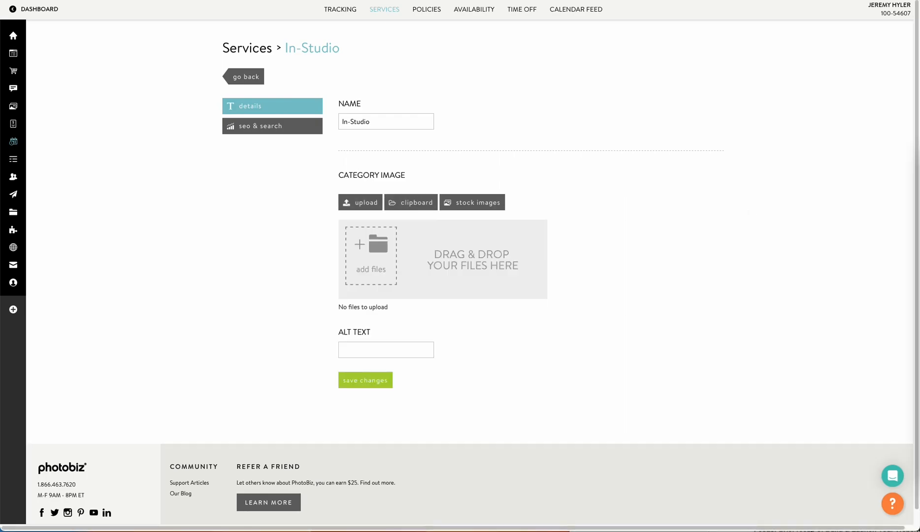
left_click_drag(713, 224, 361, 250)
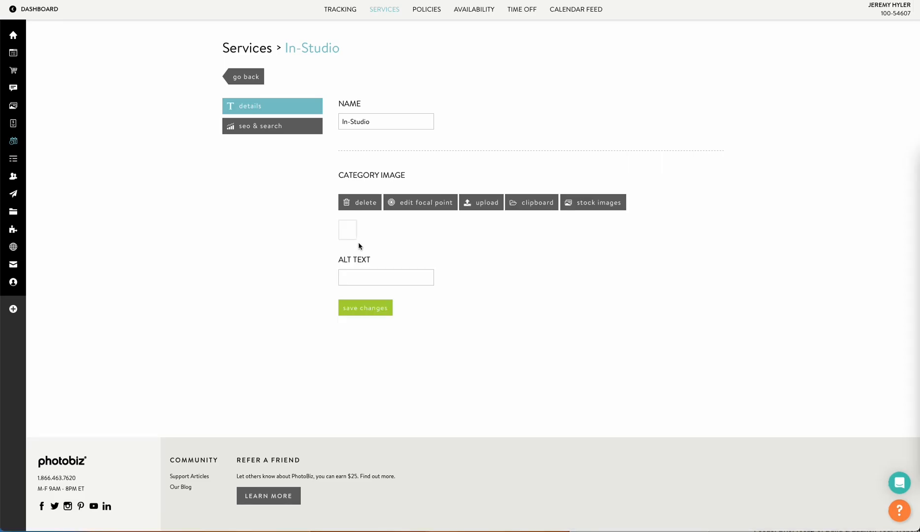
left_click(238, 77)
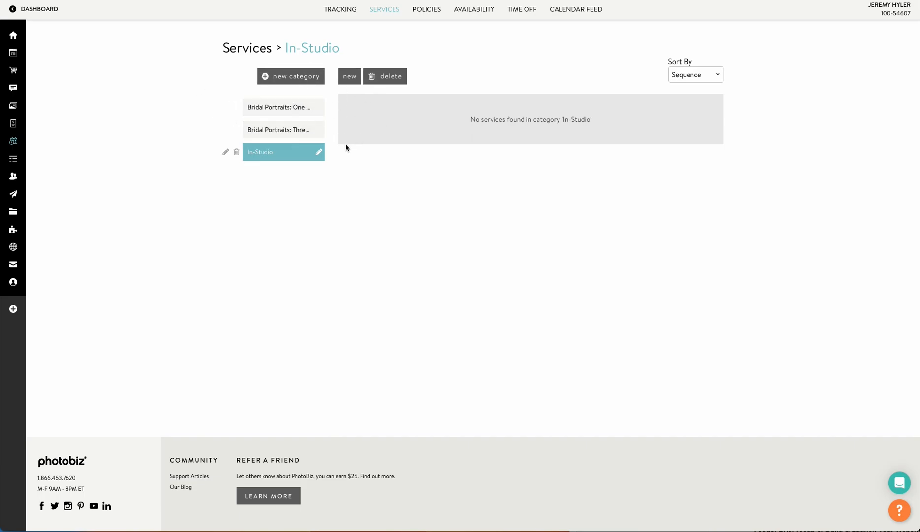
- Start a new Recurring service in the In-Studio category with the service name In-Studio Session
left_click(353, 78)
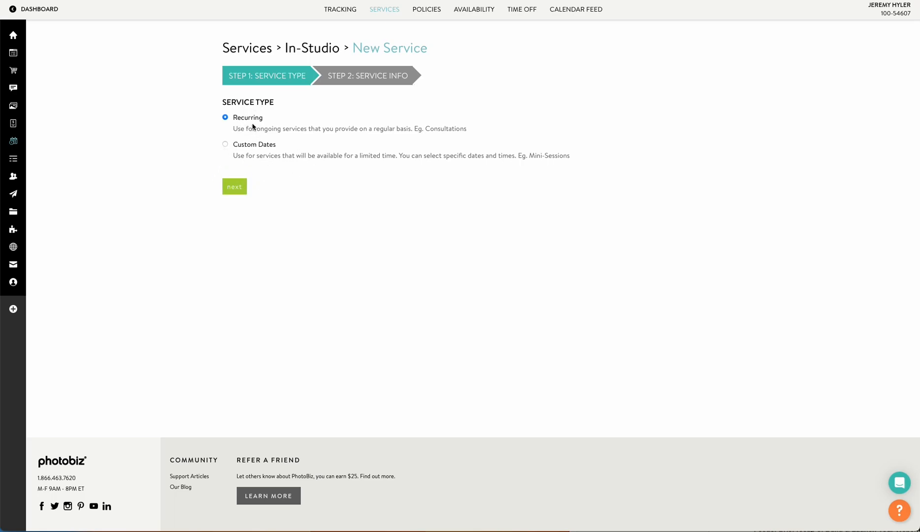
left_click(233, 187)
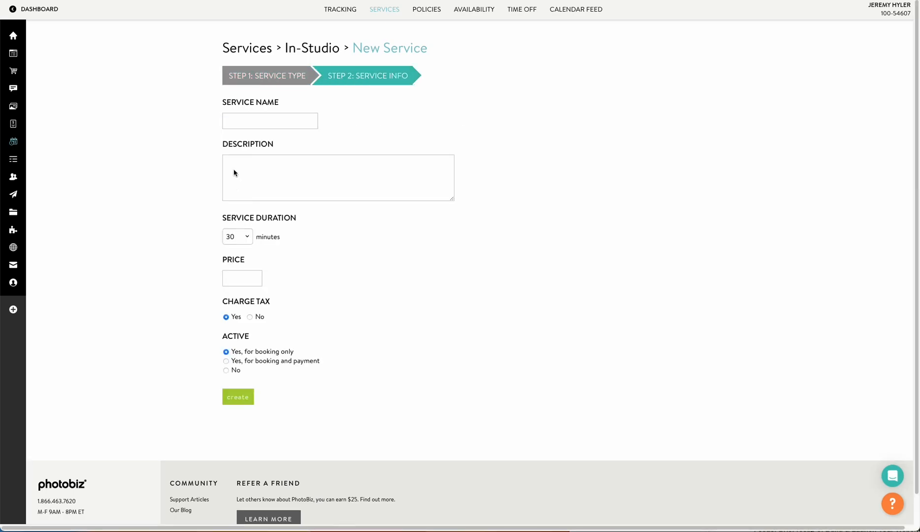
left_click(261, 127)
type("In-Studio Sessiom")
left_click(300, 120)
- Enter the service description "2 hour session with X amount of wardrobe changes and styled shoot."
left_click(305, 186)
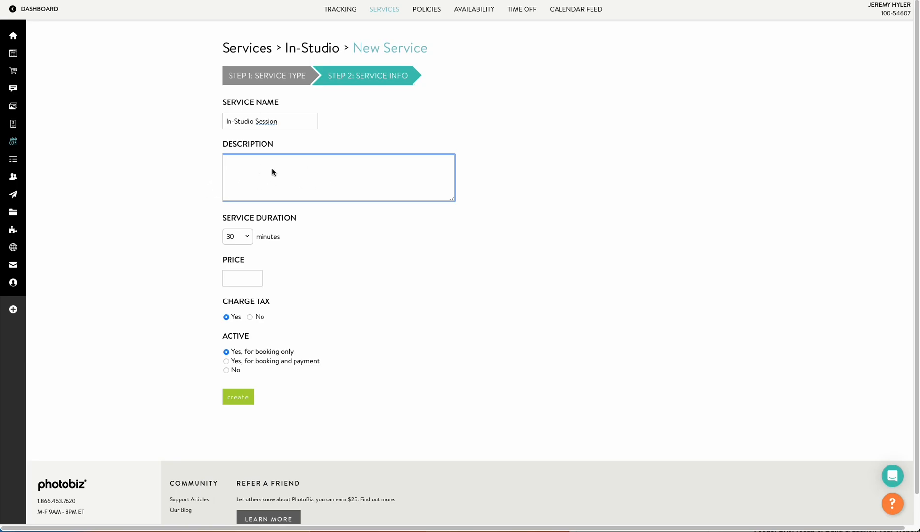
type("2 hour session with X amount of")
type("waredrobe changes and st")
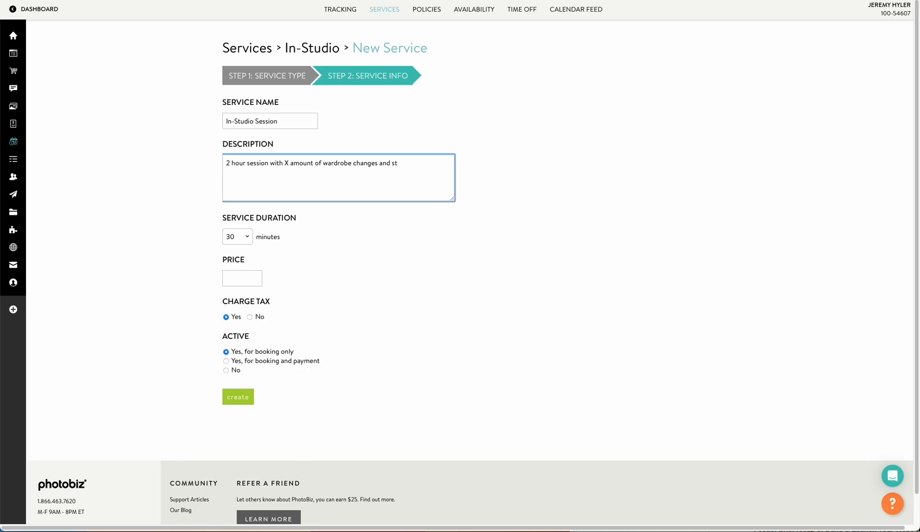
type("shoot")
- Set the service duration to 90 minutes and price to 300.00, keep it active for booking only, and create the service
left_click(249, 233)
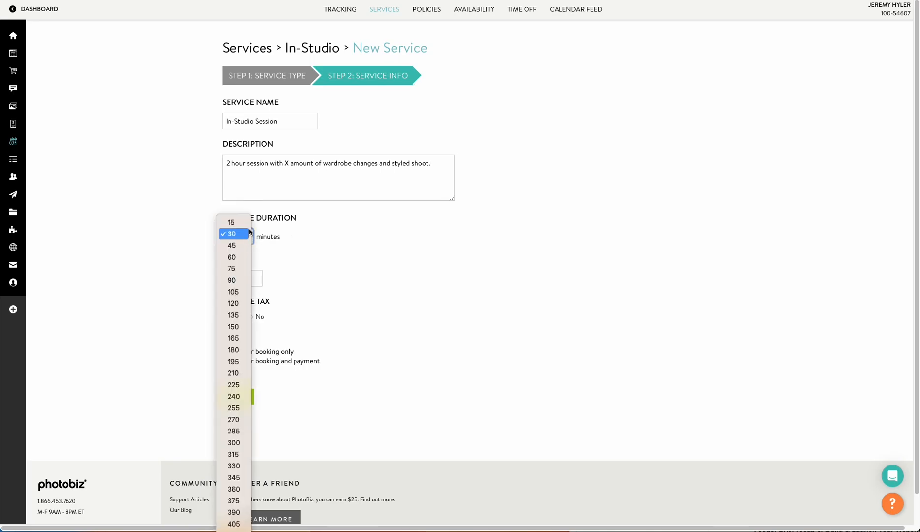
left_click(236, 280)
left_click(241, 277)
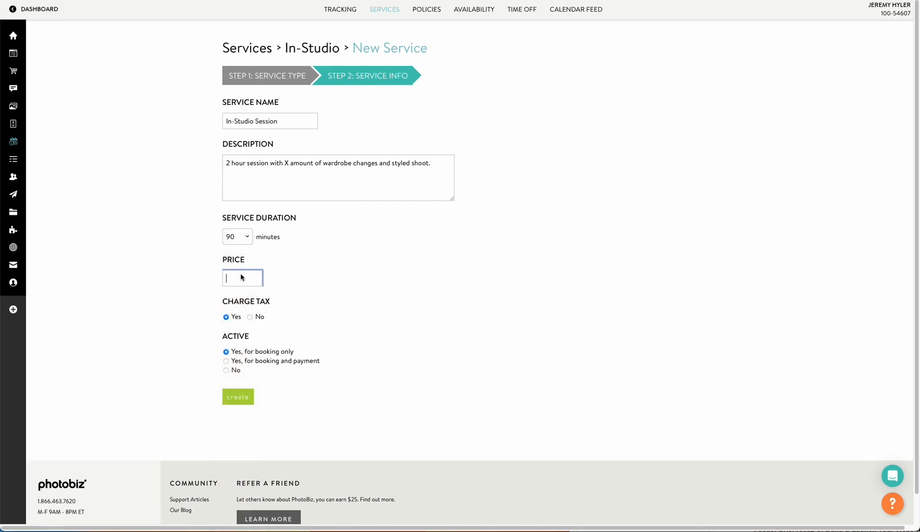
type("300.00")
left_click(386, 308)
left_click(225, 362)
left_click(226, 352)
left_click(238, 400)
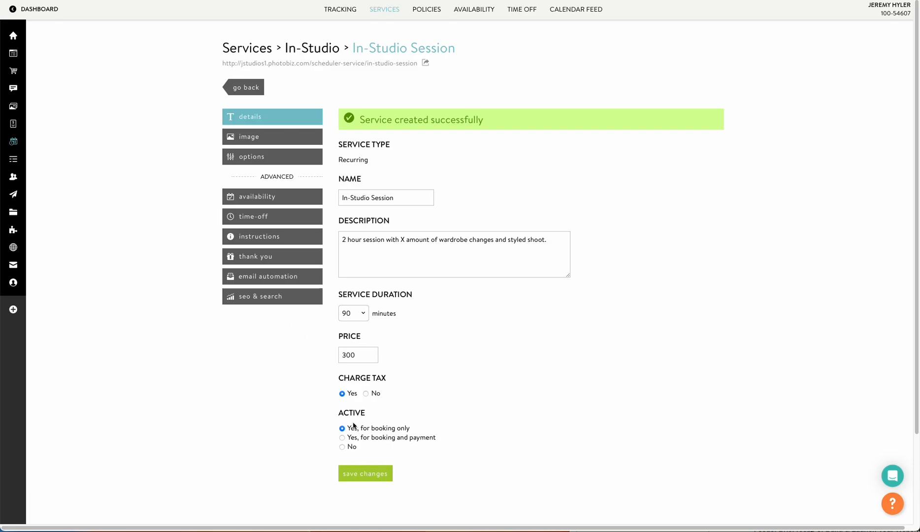
- Upload the pexels-konstantin-mishchenko-4690530 photo as the In-Studio Session service image
left_click(259, 141)
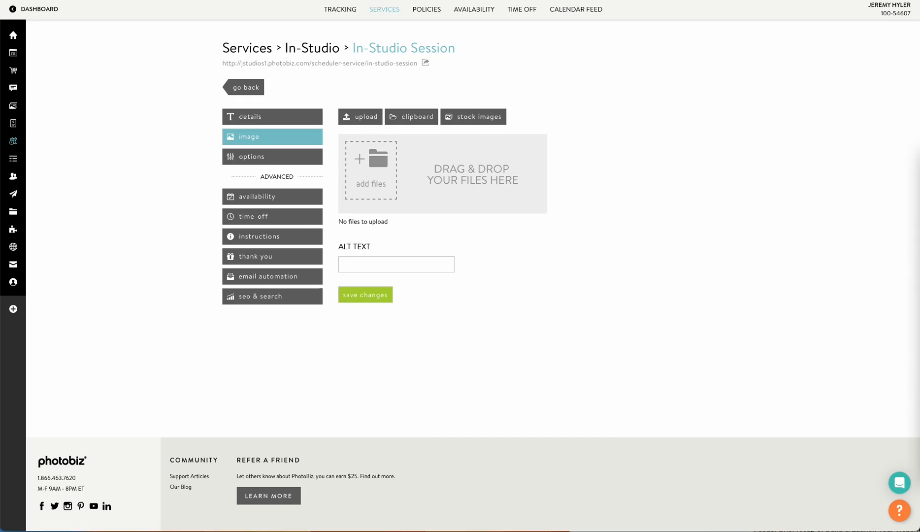
left_click_drag(919, 272, 378, 181)
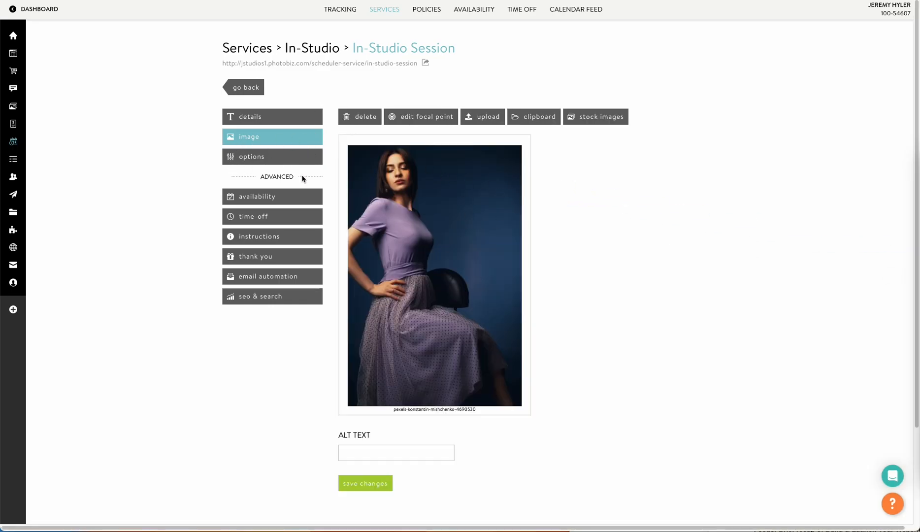
- Add a new service option to the In-Studio Session and name it Hair and Makeup
left_click(259, 158)
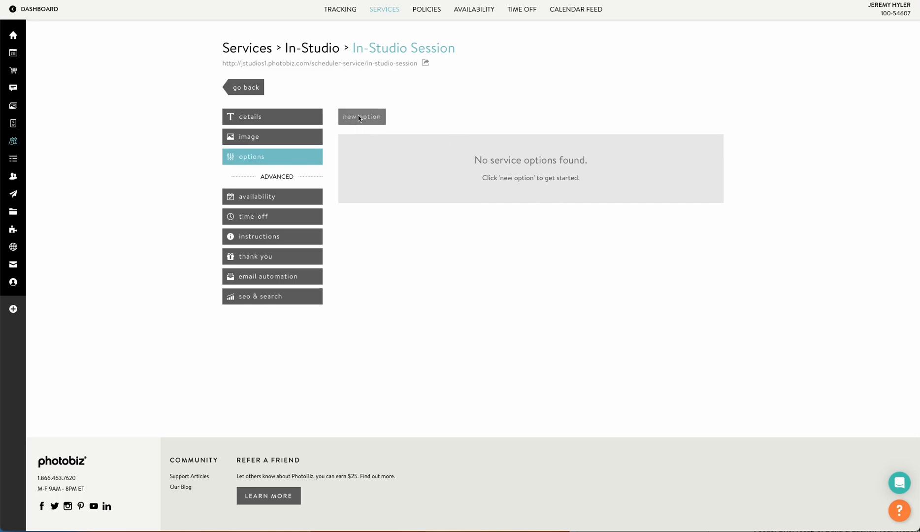
left_click(372, 118)
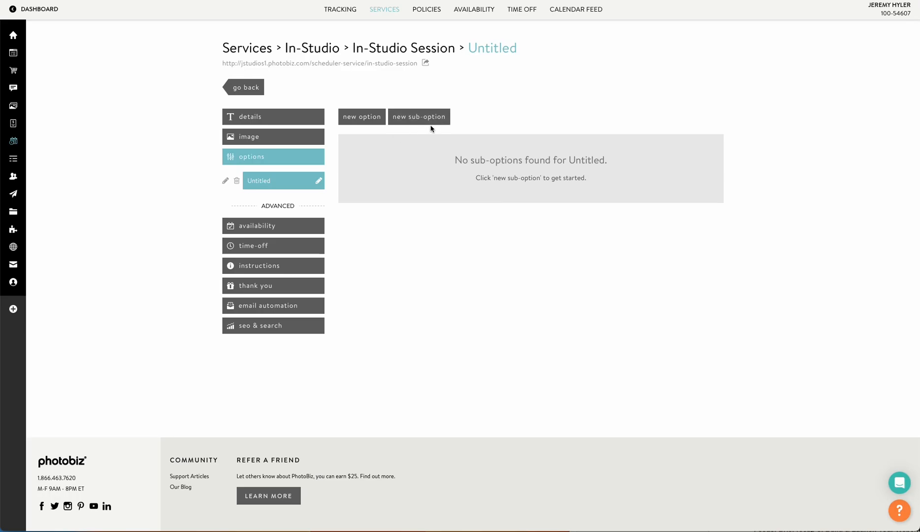
left_click(319, 182)
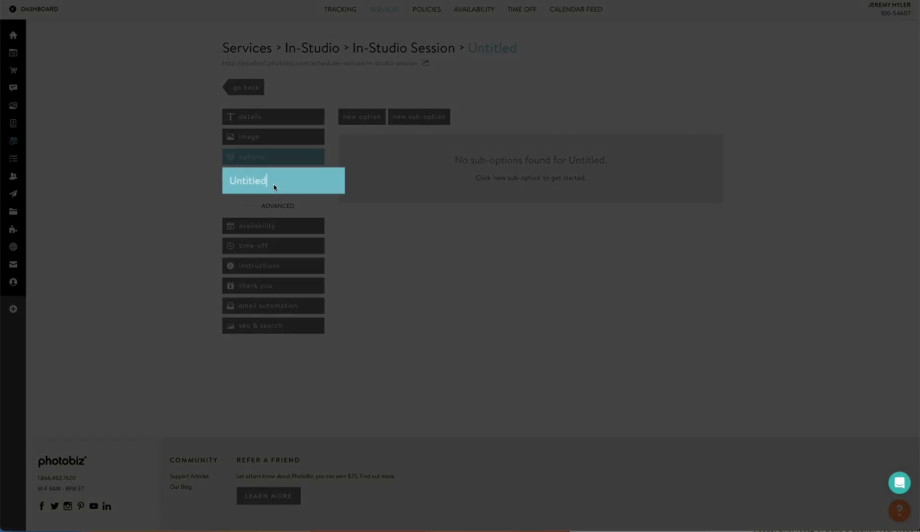
type("Haire")
key("BackSpace")
type("and Makeup")
key("Return")
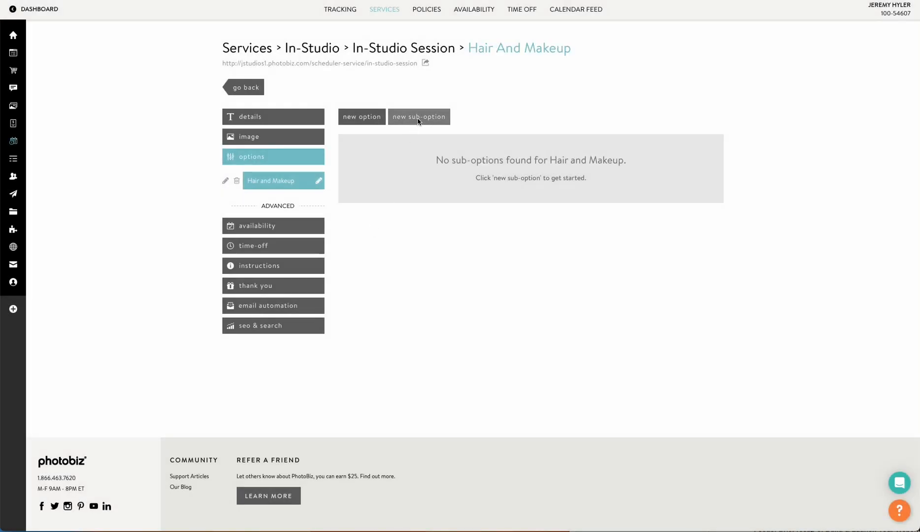
- Add a sub-option named Hair with an additional price of $60 to the Hair and Makeup option
left_click(419, 116)
left_click(371, 158)
type("Hai")
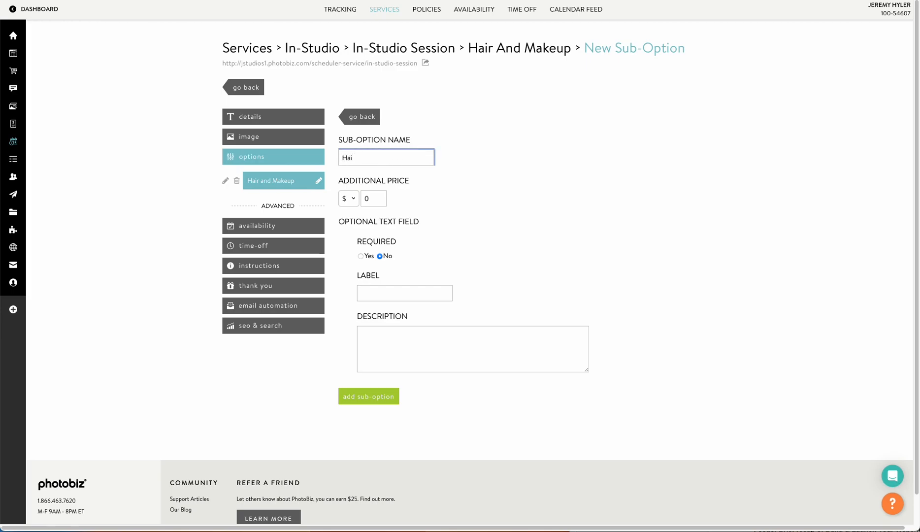
key("BackSpace")
key("BackSpace")
type("H")
key("BackSpace")
left_click(373, 198)
left_click_drag(377, 200, 351, 202)
type("6")
left_click(373, 391)
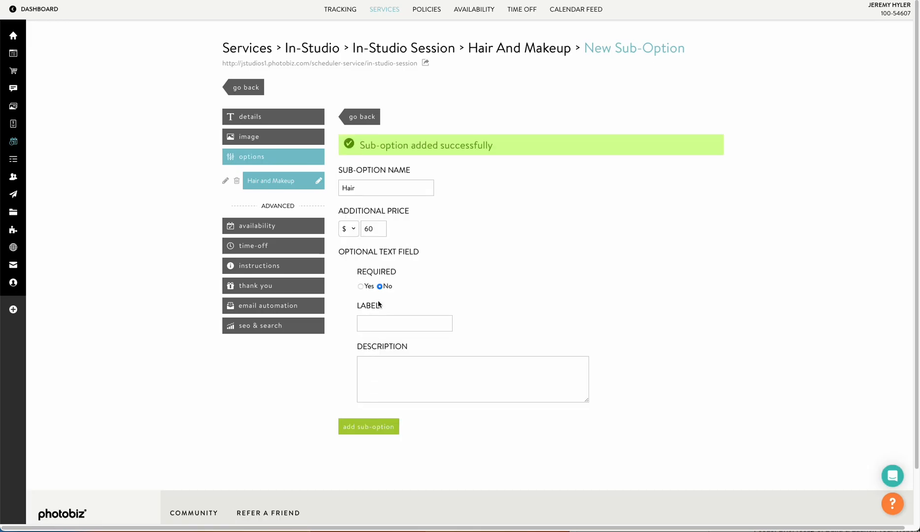
left_click(370, 116)
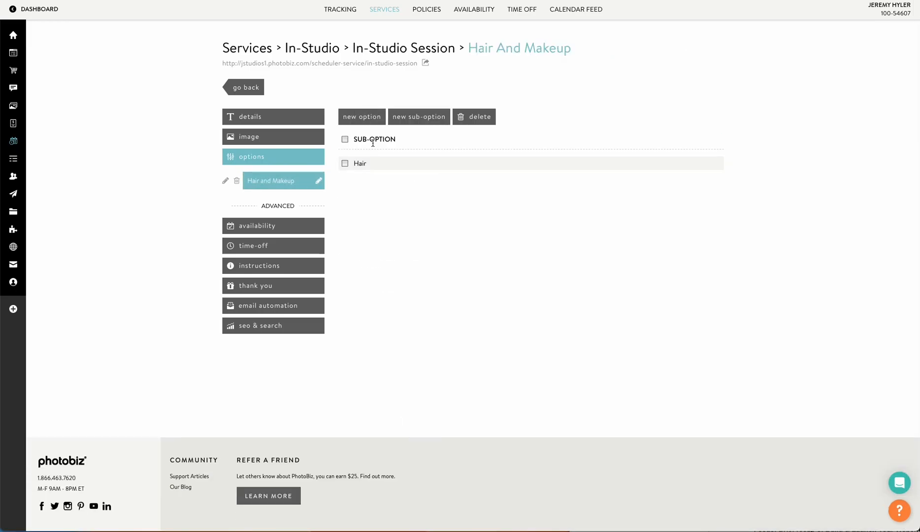
- Add a sub-option named Make Up Only with an additional price of $60 and return to the sub-option list
left_click(402, 117)
left_click(364, 156)
type("Hai")
key("BackSpace")
key("BackSpace")
key("BackSpace")
type("Make Up")
left_click(375, 199)
left_click(400, 159)
type("Onl")
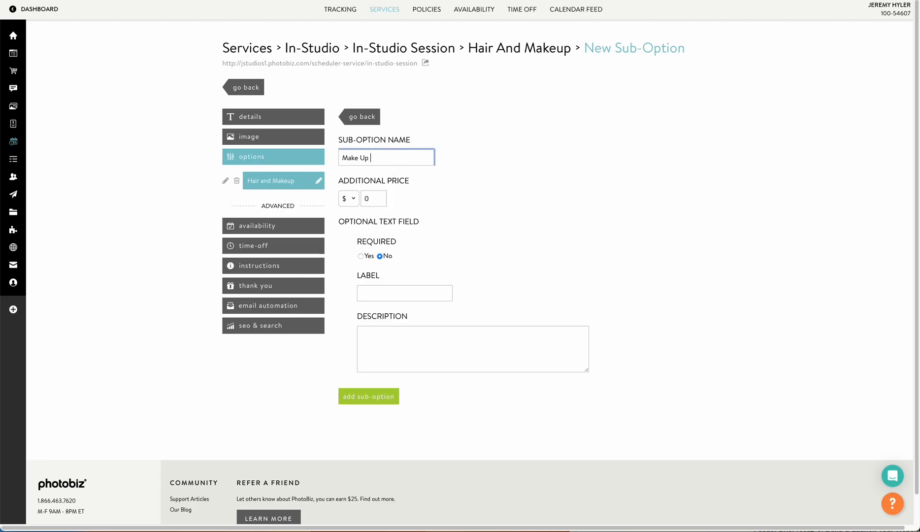
type("y")
key("Tab")
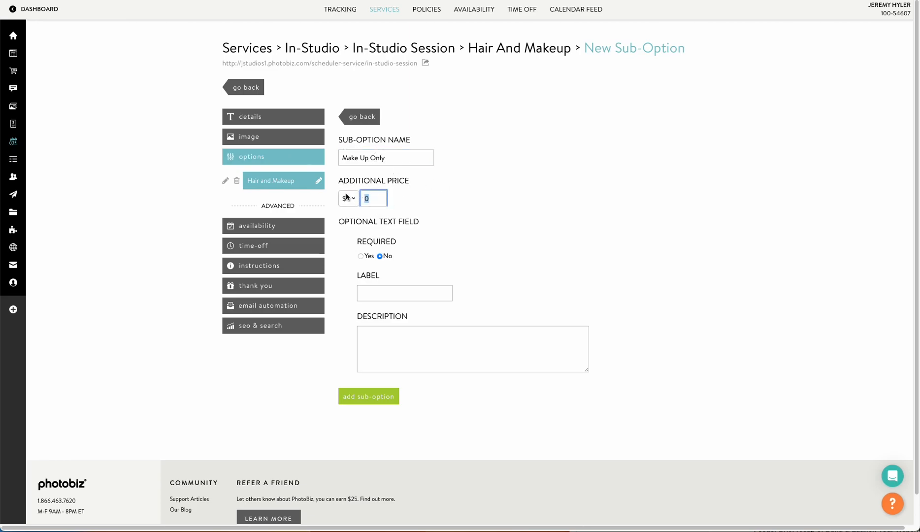
type("60")
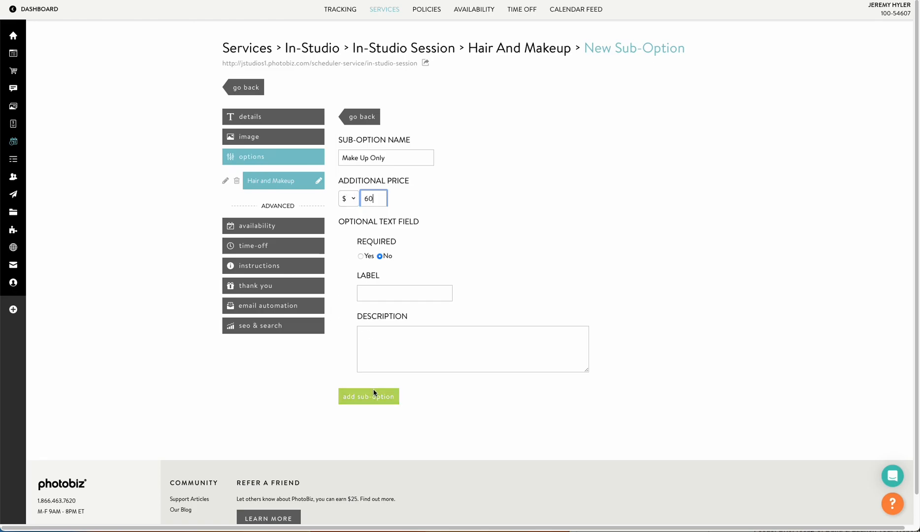
left_click(372, 396)
left_click(358, 117)
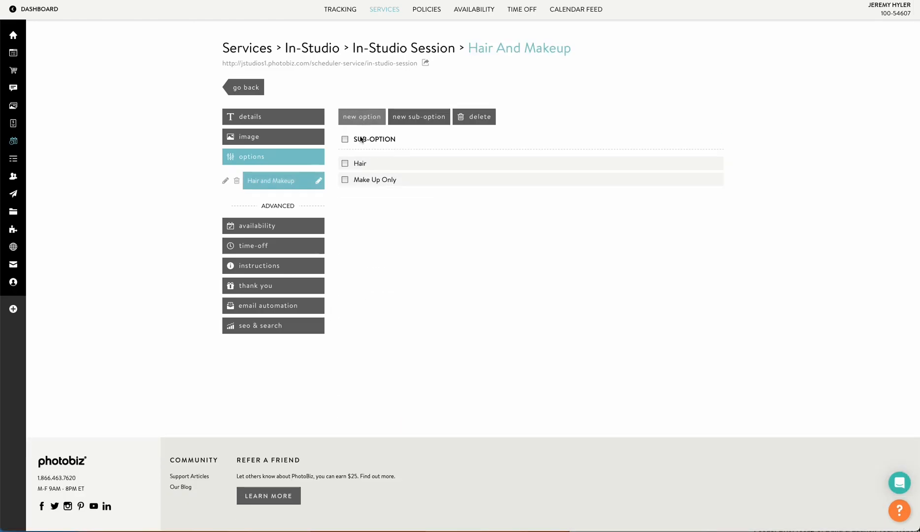
- Rename the Hair sub-option to Hair Only, save it and return to the sub-option list
left_click(367, 167)
left_click(380, 162)
type("Only")
left_click(350, 398)
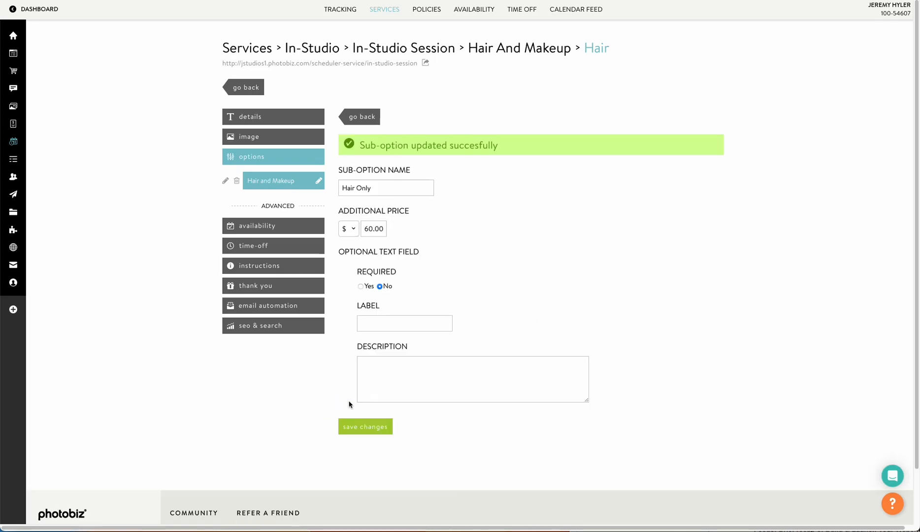
left_click(365, 117)
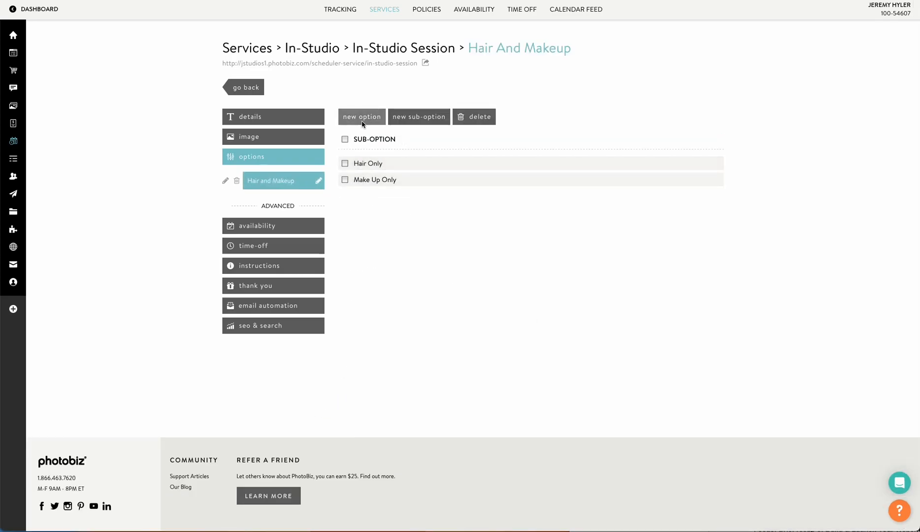
- Add a sub-option named Hair and Make up with an additional price of $110 and return to the sub-option list
left_click(418, 117)
left_click(369, 151)
type("Hair and Make up")
left_click(364, 200)
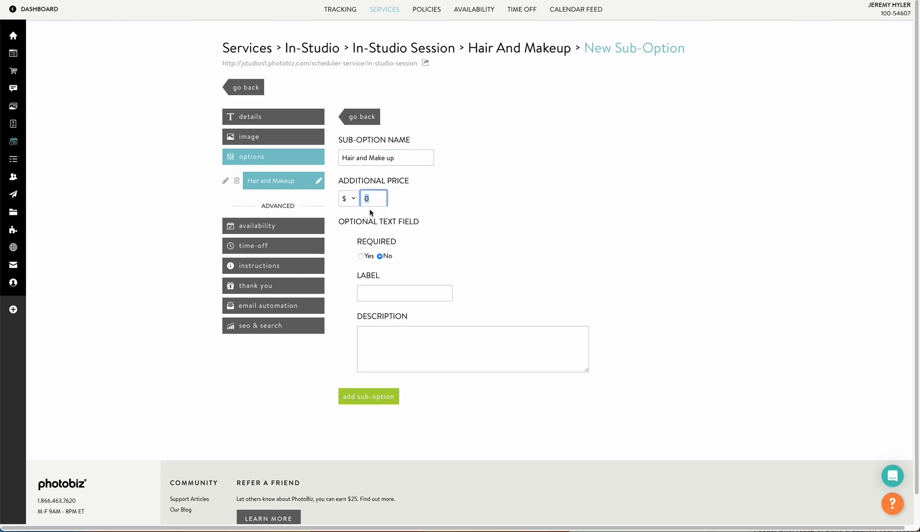
type("110")
left_click(387, 396)
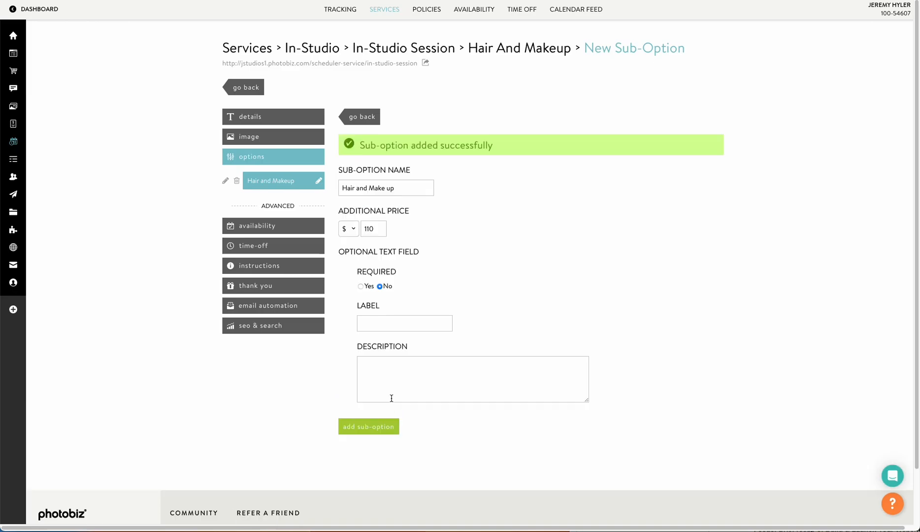
left_click(362, 117)
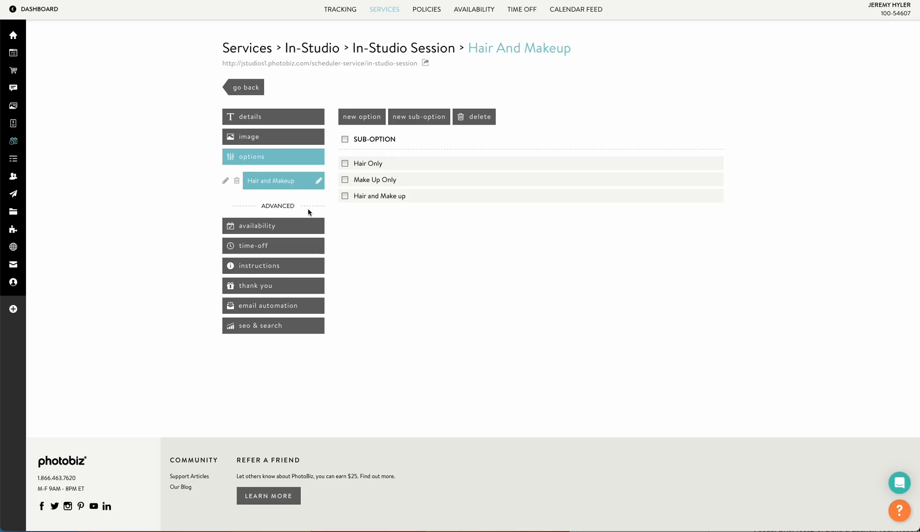
- Save the session's limit availability setting as No (default), using the global hours of operation
left_click(260, 226)
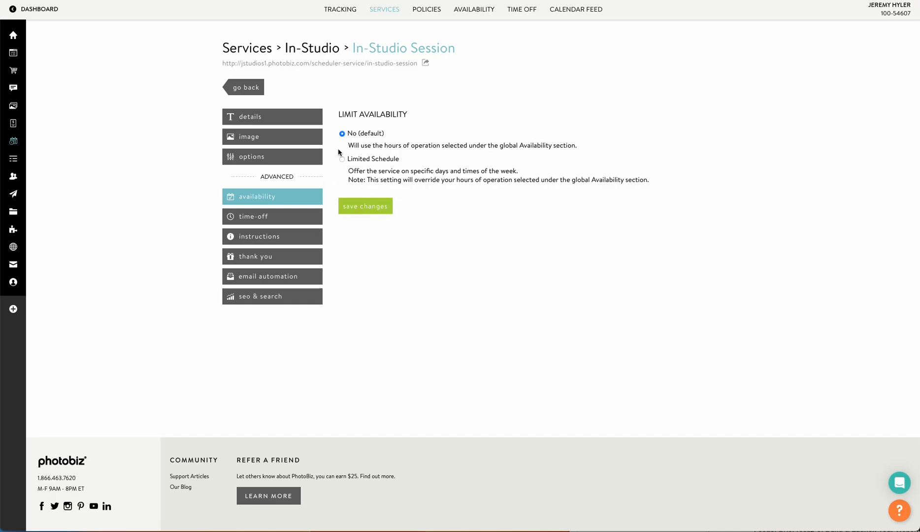
left_click(378, 206)
- Review the session's time-off, special instructions and thank-you message settings
left_click(298, 218)
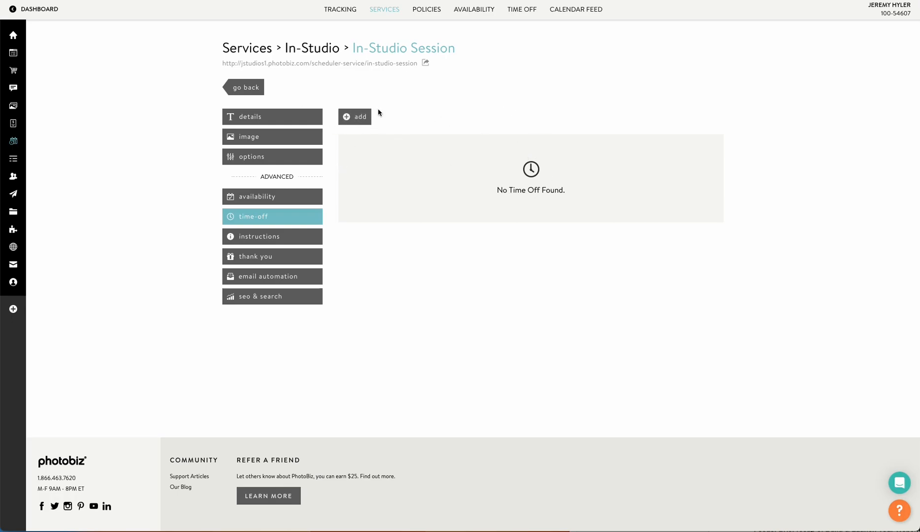
left_click(291, 236)
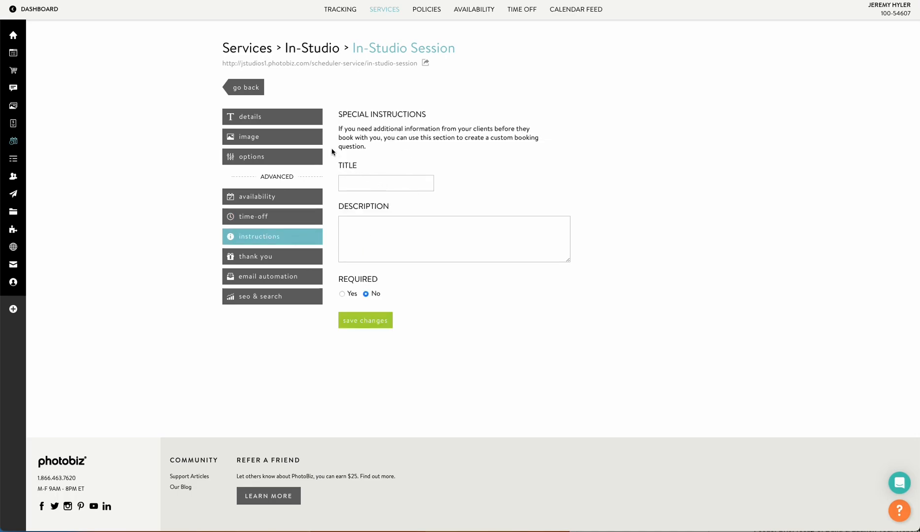
left_click(375, 188)
left_click(281, 256)
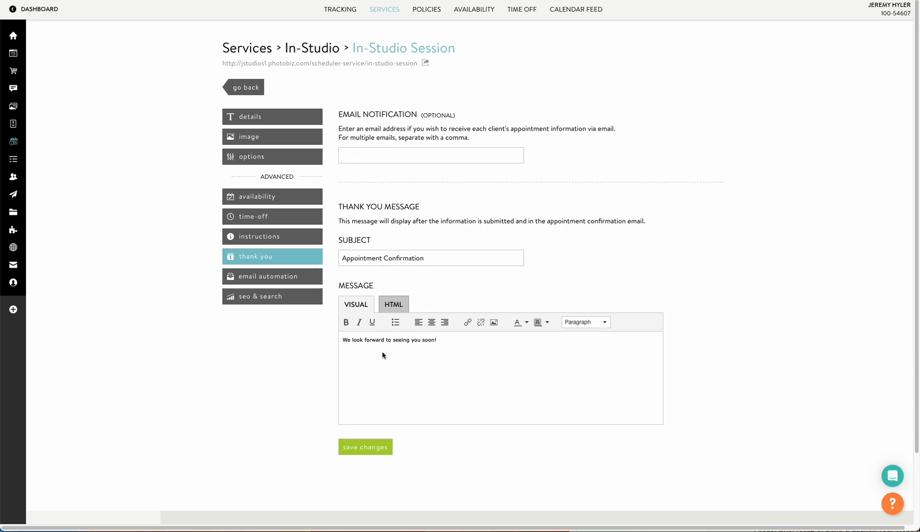
- Choose the Appointment Reminder & Testimonial Series in the session's email automation, view its emails and return to the service
left_click(305, 278)
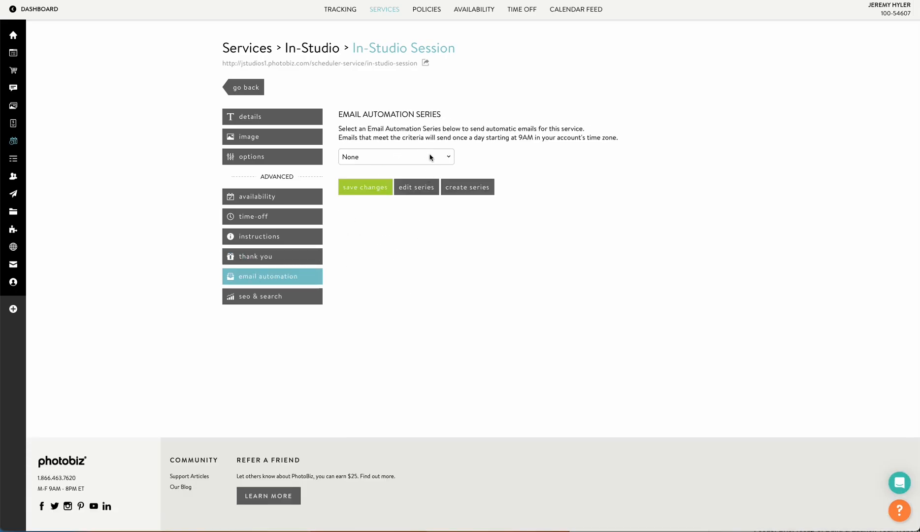
left_click(429, 157)
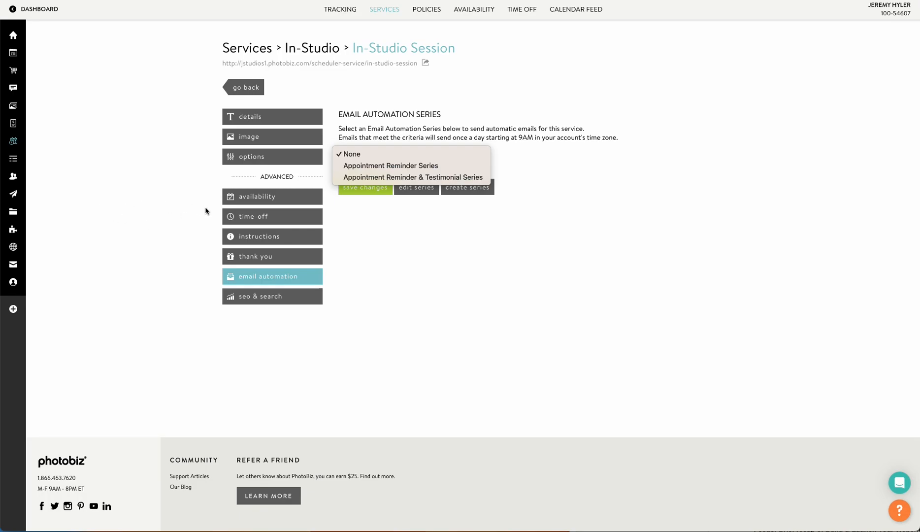
left_click(437, 177)
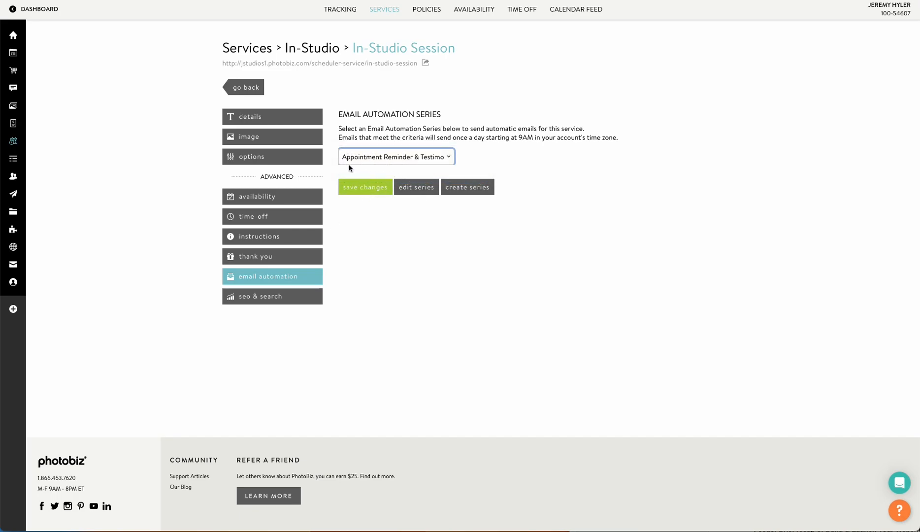
left_click(411, 187)
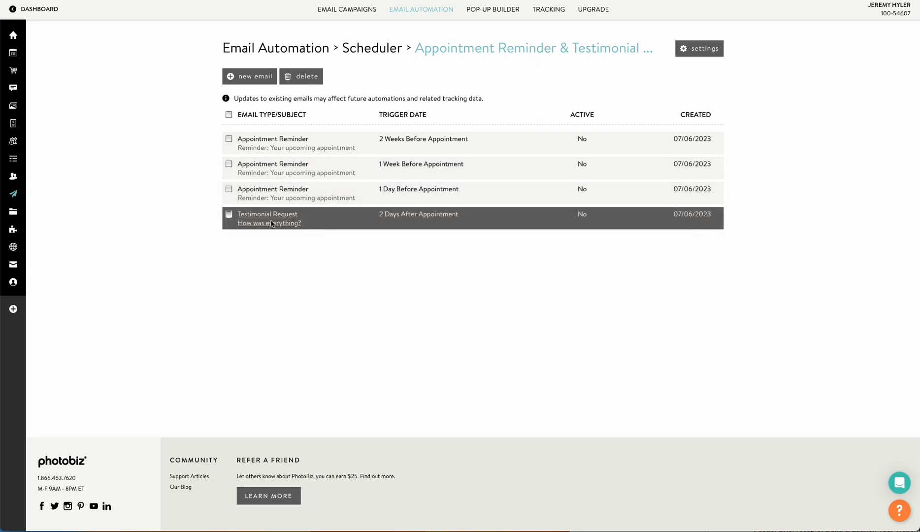
left_click(19, 142)
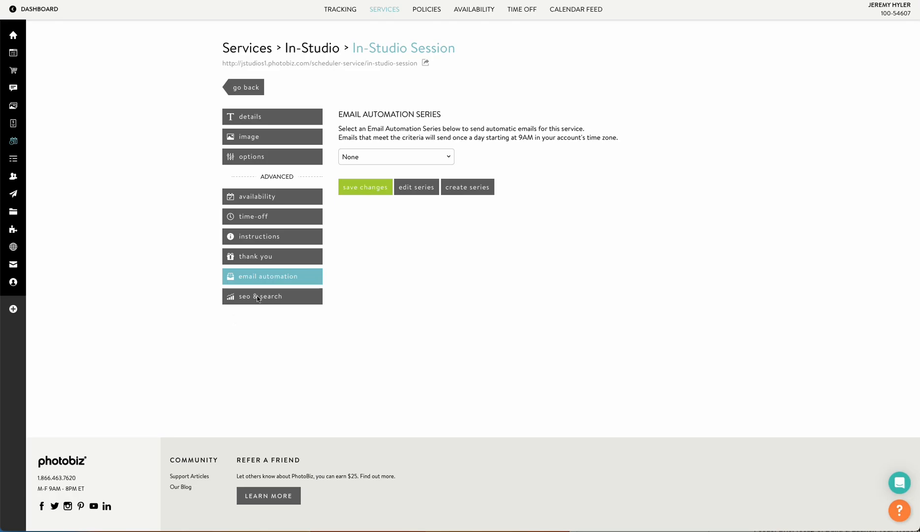
- Set the session's SEO preferences to Custom, save the changes and return to the In-Studio service list
left_click(274, 302)
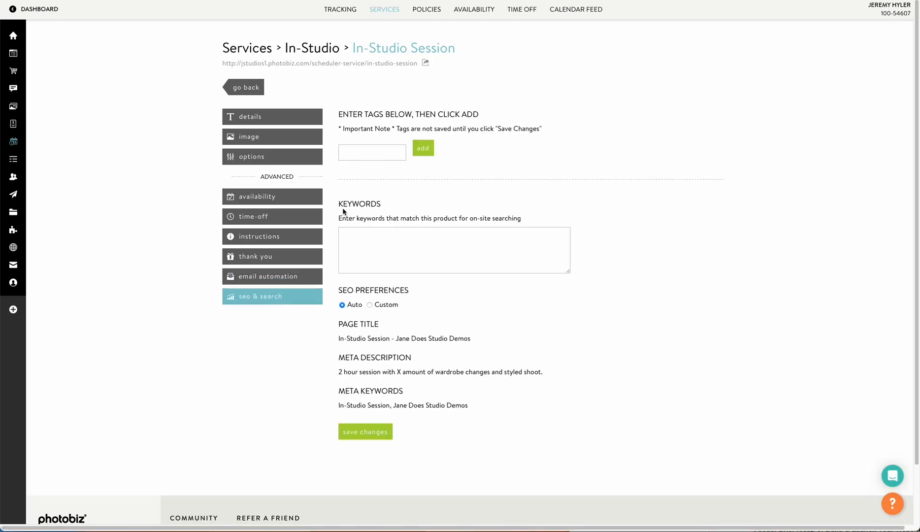
left_click(370, 304)
scroll(400, 398, "down", 3)
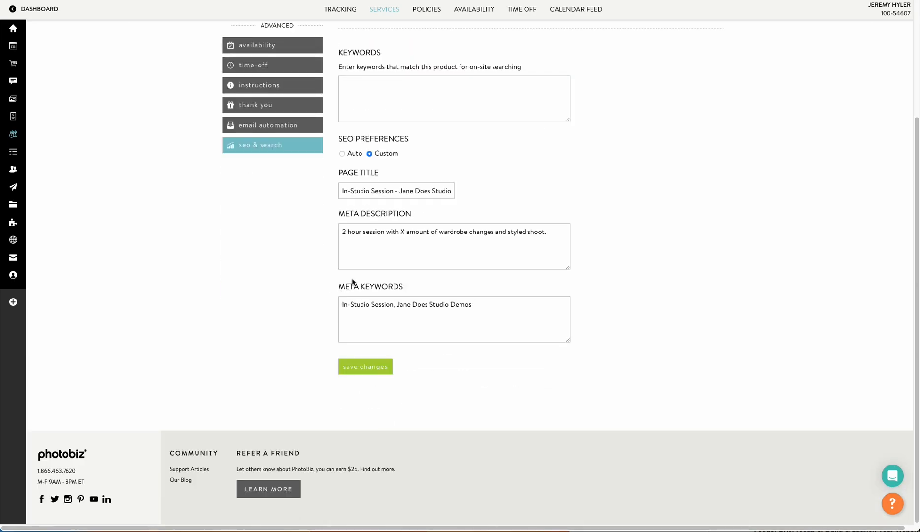
left_click(365, 365)
left_click(248, 88)
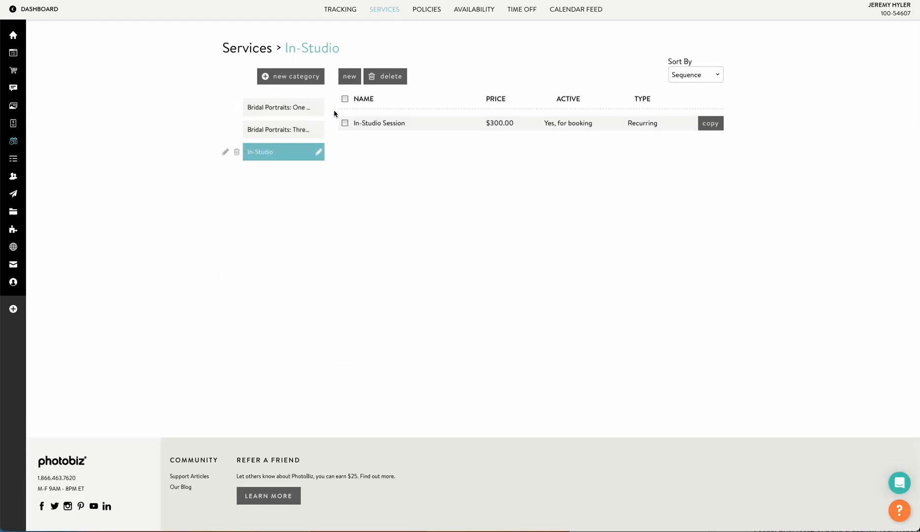
- Start a new Recurring service in the In-Studio category and name it Free Consultation
left_click(350, 78)
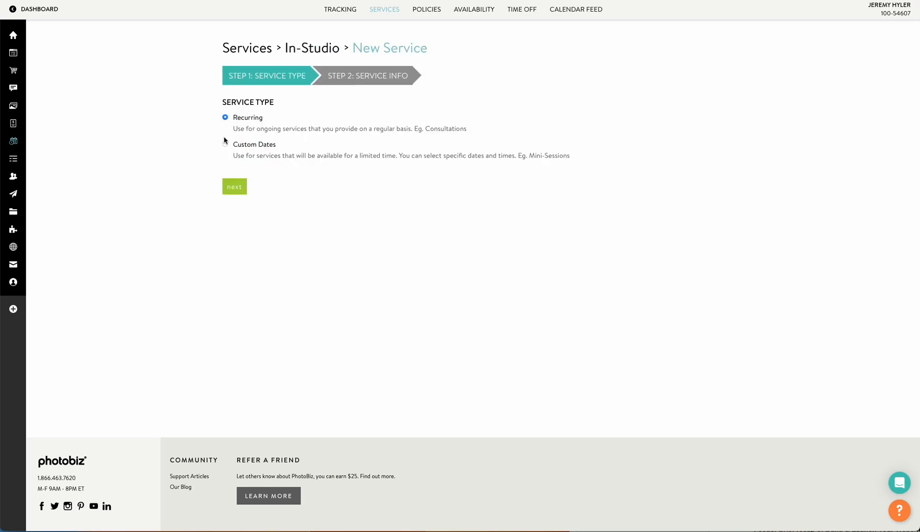
left_click(233, 187)
left_click(240, 120)
type("Free COn")
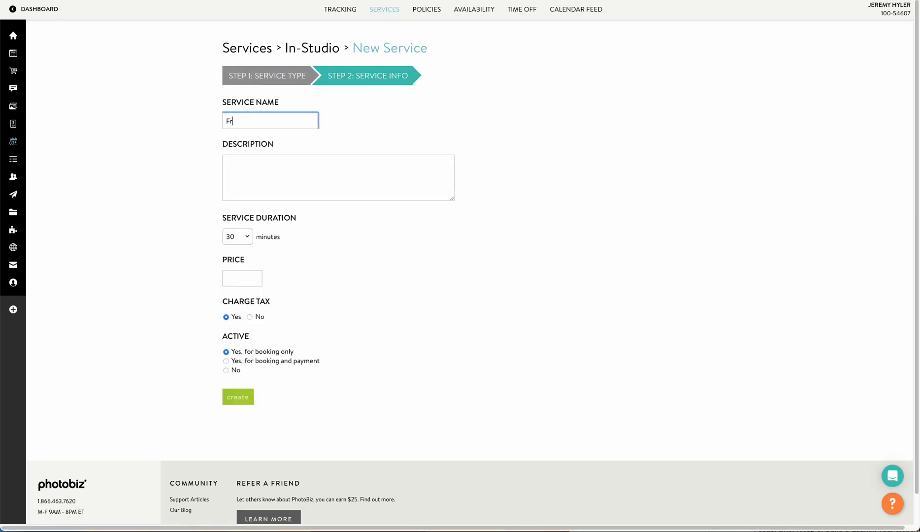
key("BackSpace")
key("BackSpace")
type("o")
- Enter the description "30 minute in person conversation about what type of shoot you'd like.", set the price to 0.00 and create the service
left_click(247, 173)
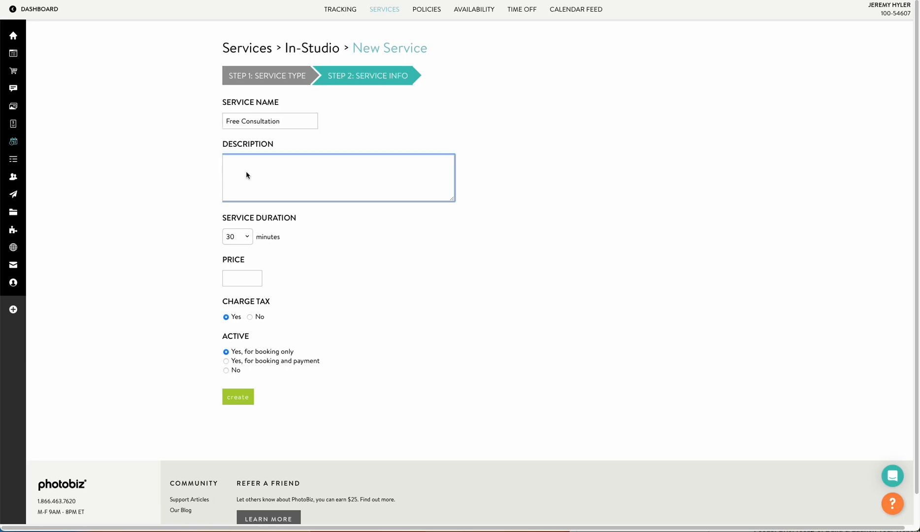
type("30")
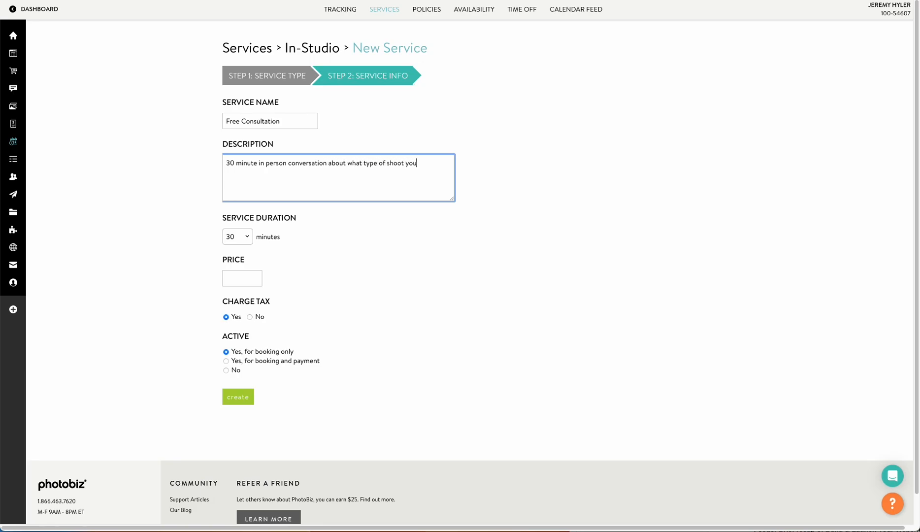
type(".")
left_click(234, 279)
type("0.0")
left_click(354, 341)
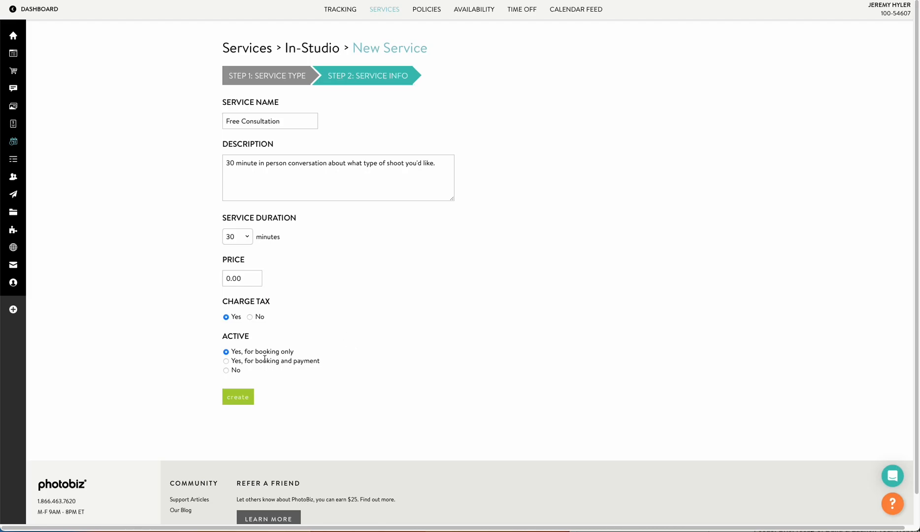
left_click(238, 397)
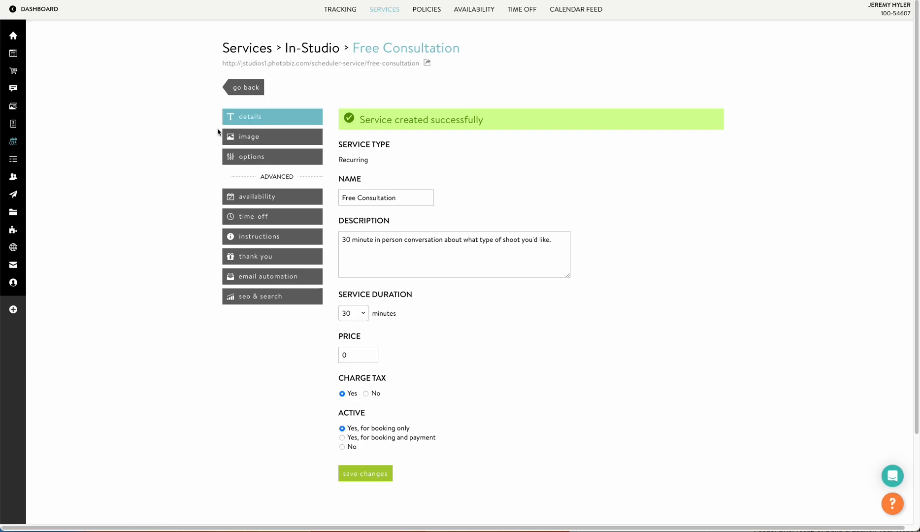
- Insert the black-and-white photo of the woman in sunglasses from the clipboard as the Free Consultation image
left_click(273, 137)
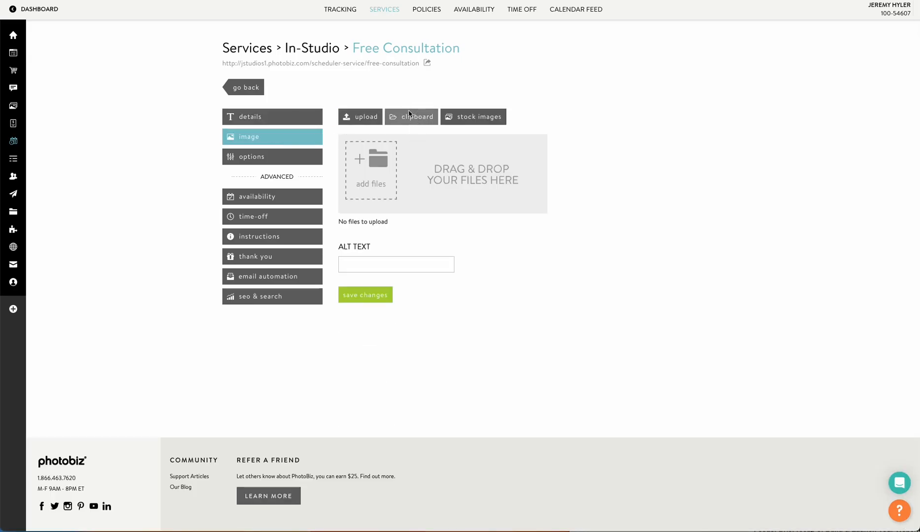
left_click(409, 114)
scroll(393, 218, "down", 8)
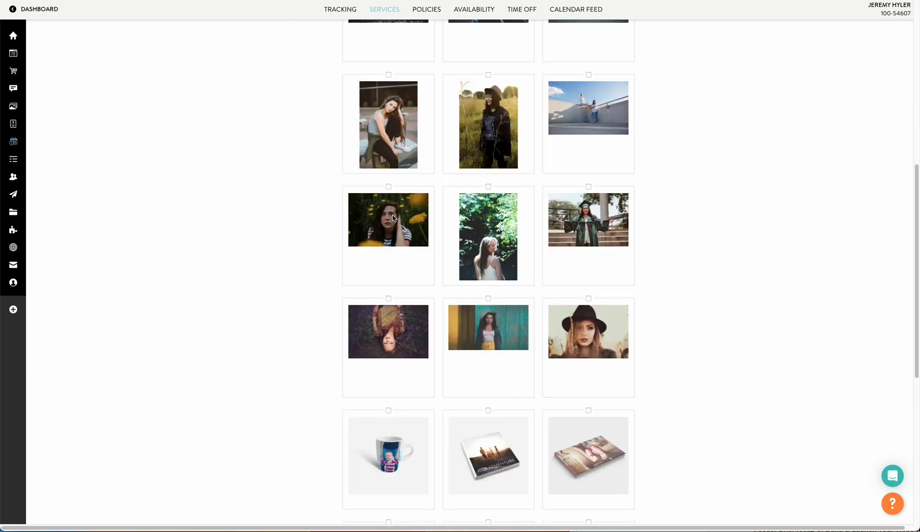
scroll(392, 218, "up", 3)
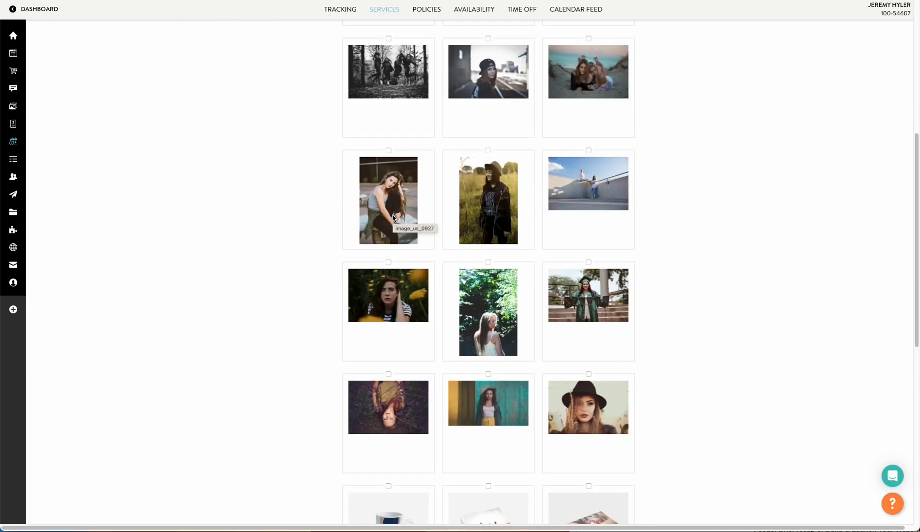
scroll(389, 255, "up", 5)
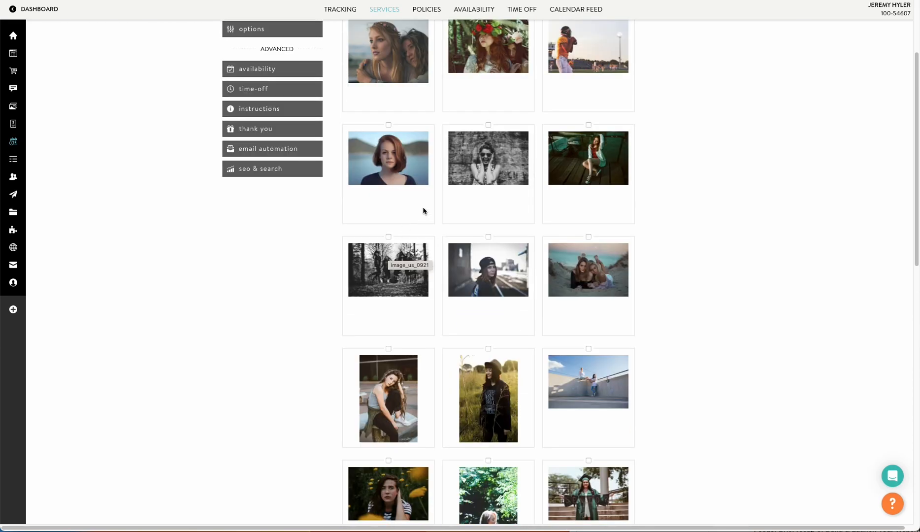
left_click(496, 243)
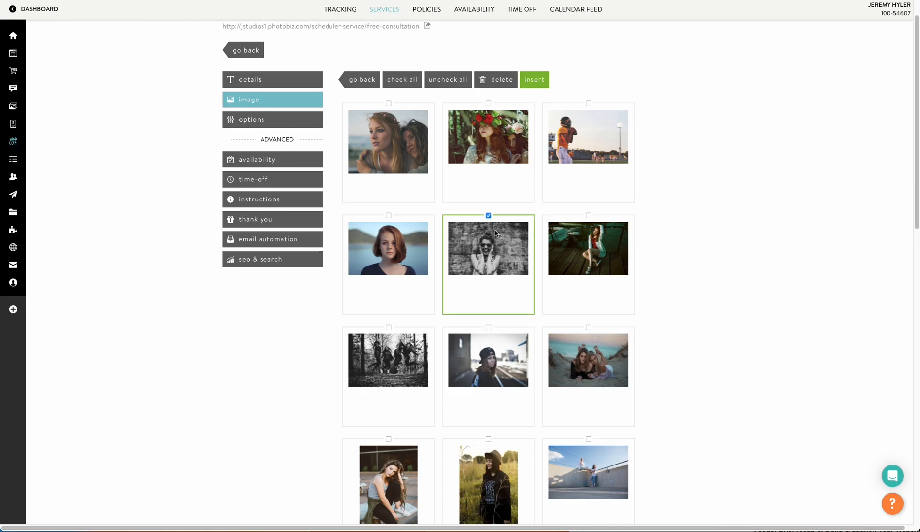
left_click(530, 85)
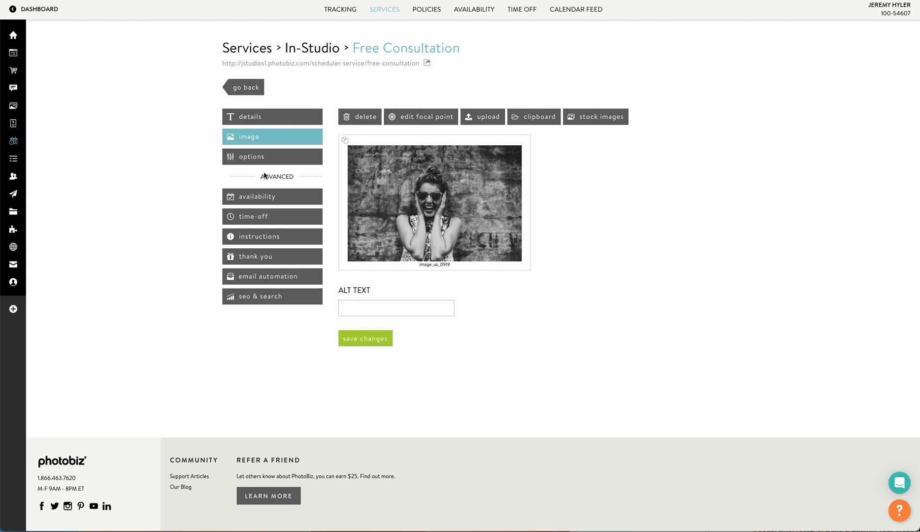
- Check the consultation's service options, then switch its limit availability setting to Limited Schedule
left_click(270, 157)
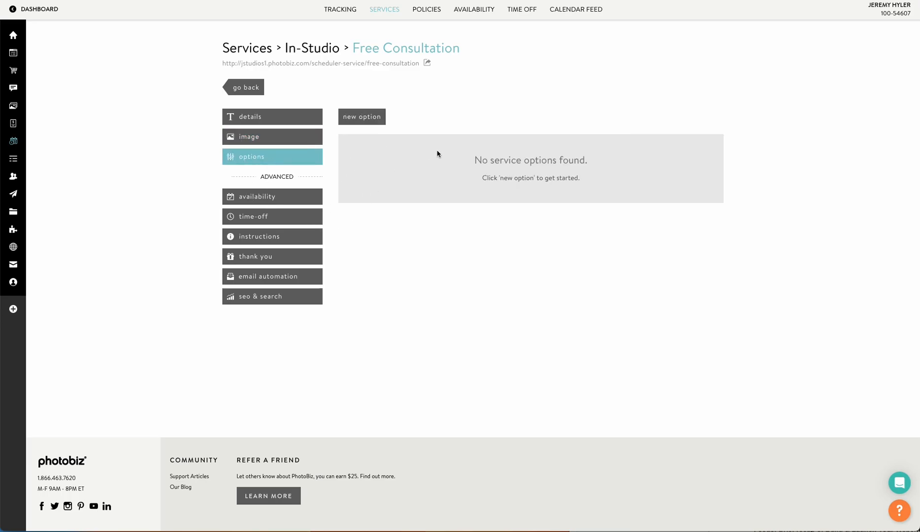
left_click(281, 201)
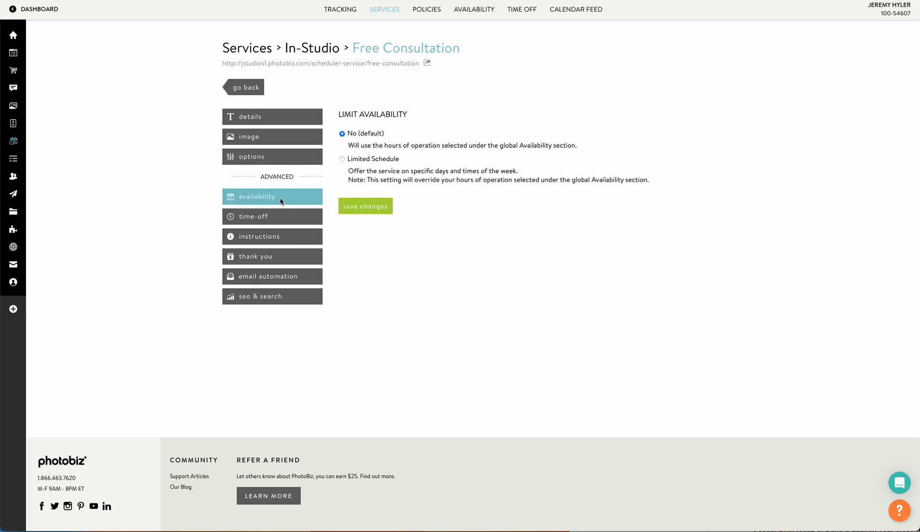
left_click(342, 159)
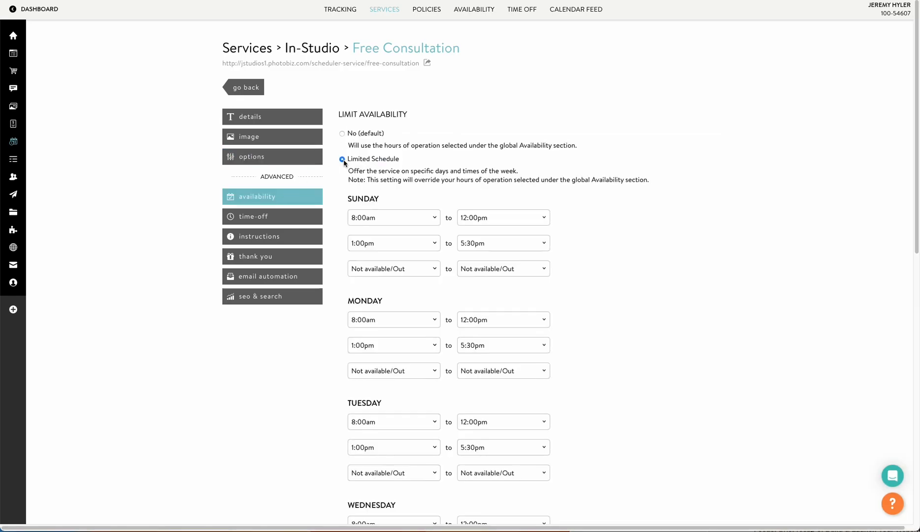
scroll(387, 236, "down", 2)
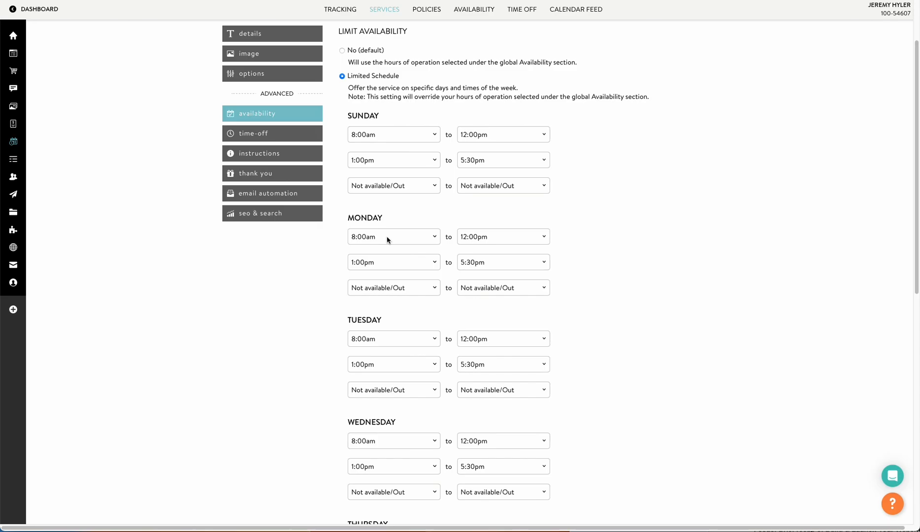
scroll(387, 236, "up", 2)
- Set the start and end times of Sunday's morning and afternoon periods to Not available/Out
left_click(376, 218)
scroll(386, 333, "down", 8)
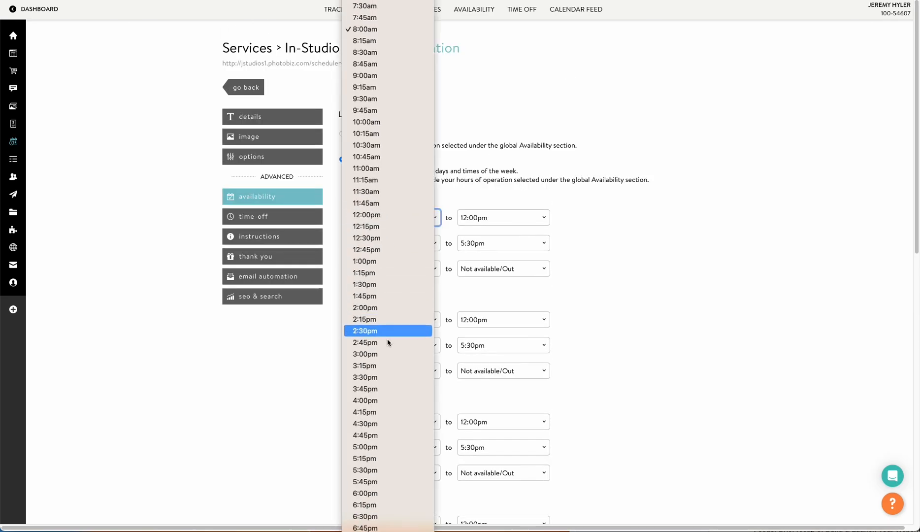
left_click(389, 531)
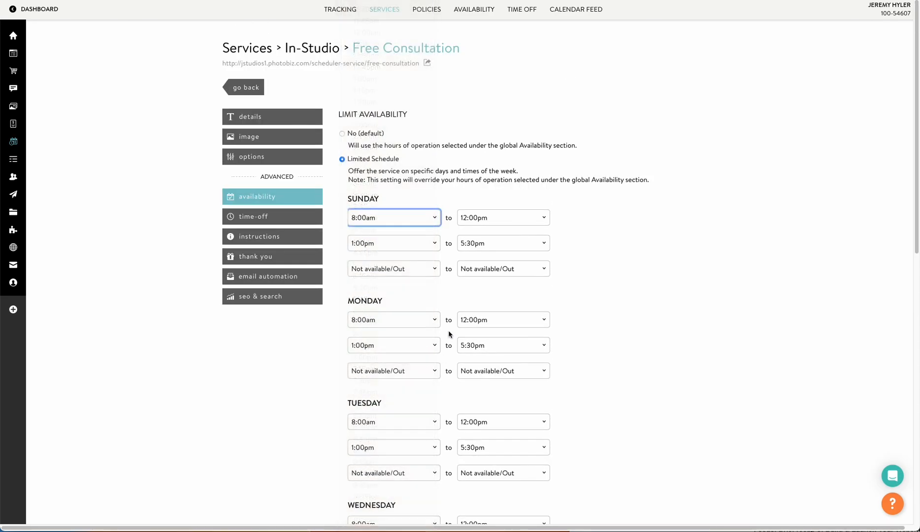
left_click(485, 220)
scroll(495, 413, "down", 5)
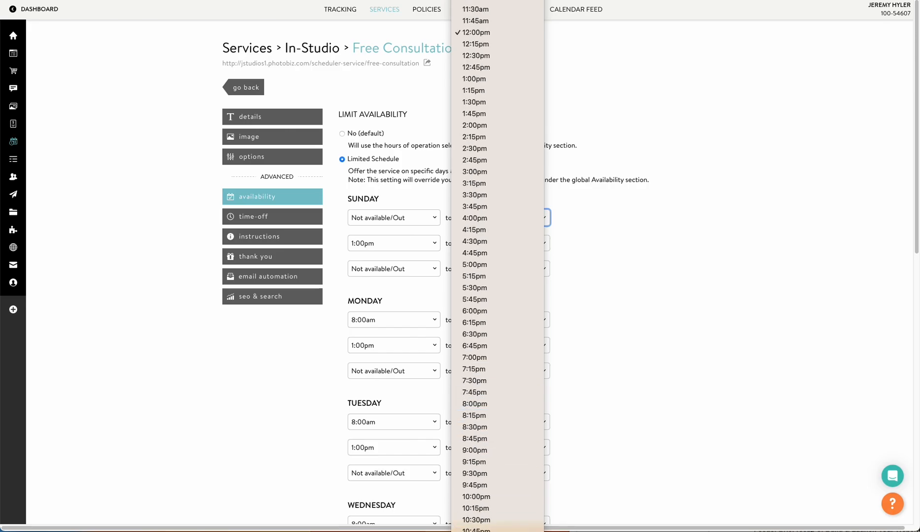
left_click(485, 531)
left_click(487, 245)
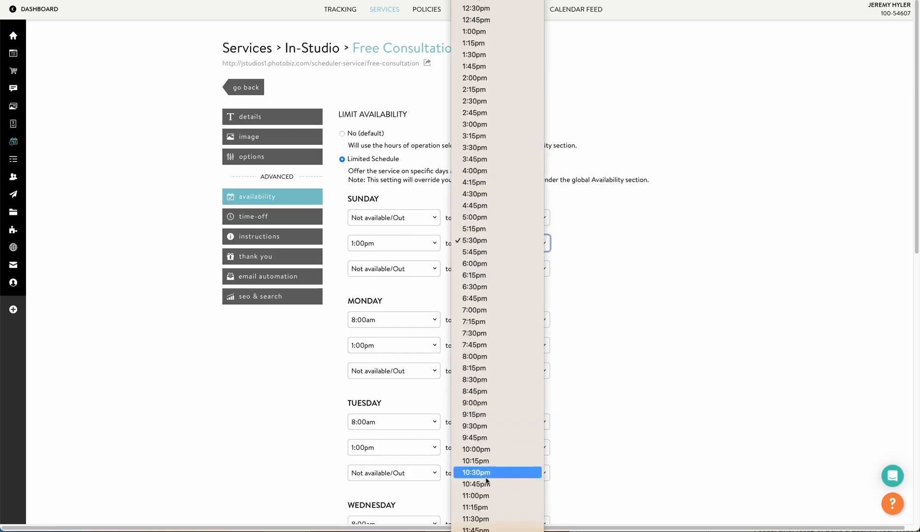
left_click(485, 530)
left_click(389, 243)
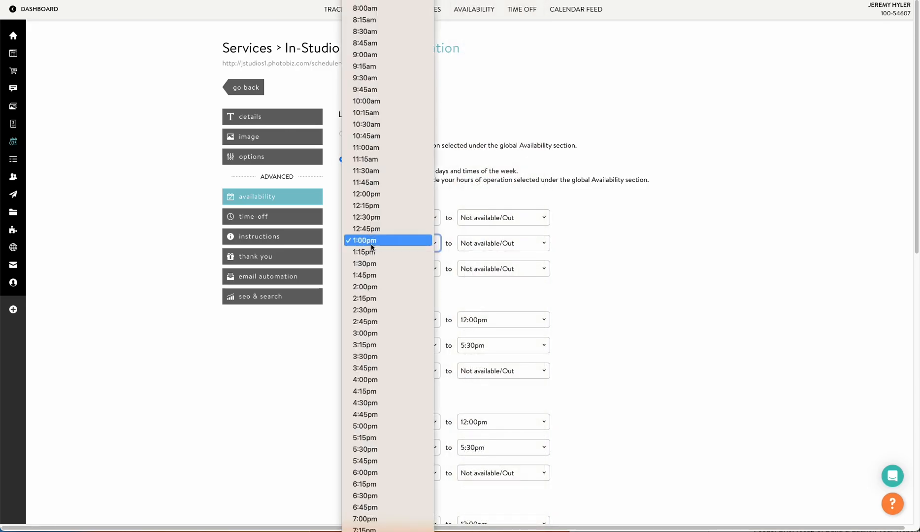
left_click(389, 530)
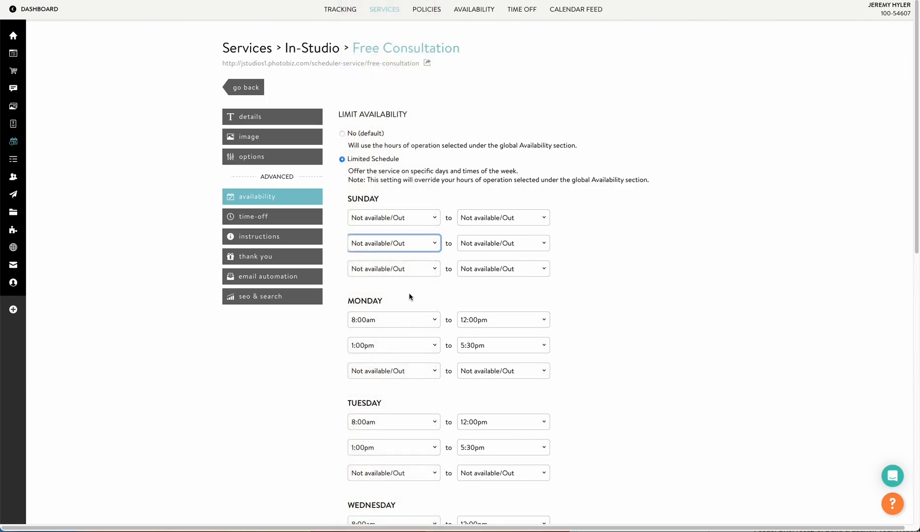
- Set the start and end times of Monday's afternoon period to Not available/Out
scroll(407, 303, "down", 5)
scroll(418, 254, "up", 4)
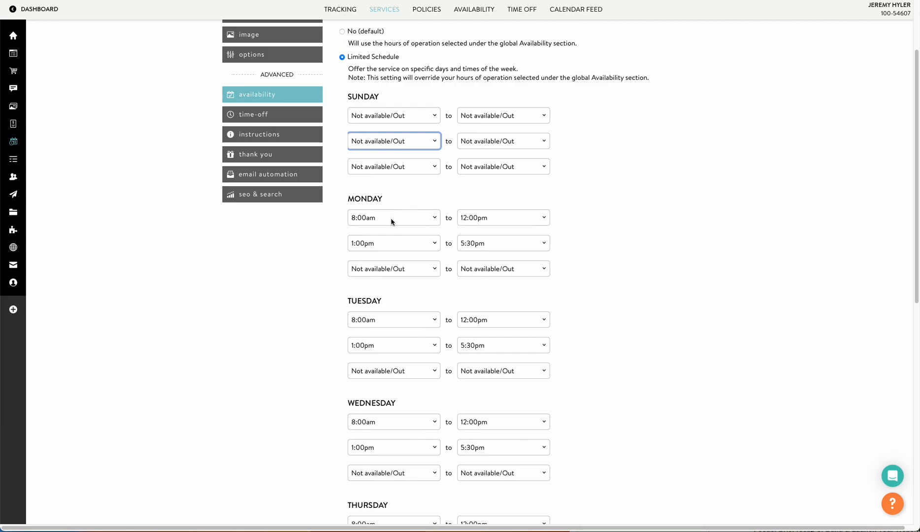
left_click(387, 243)
scroll(394, 320, "down", 5)
left_click(387, 531)
left_click(482, 247)
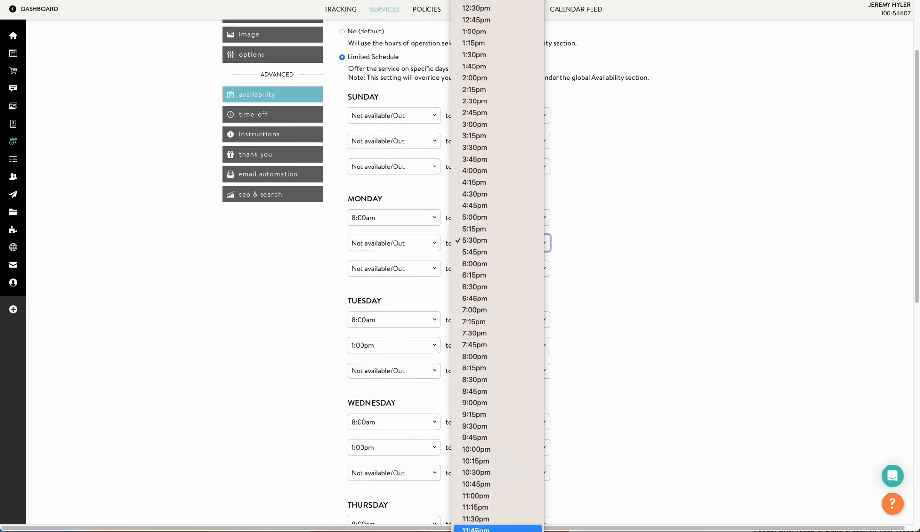
left_click(493, 529)
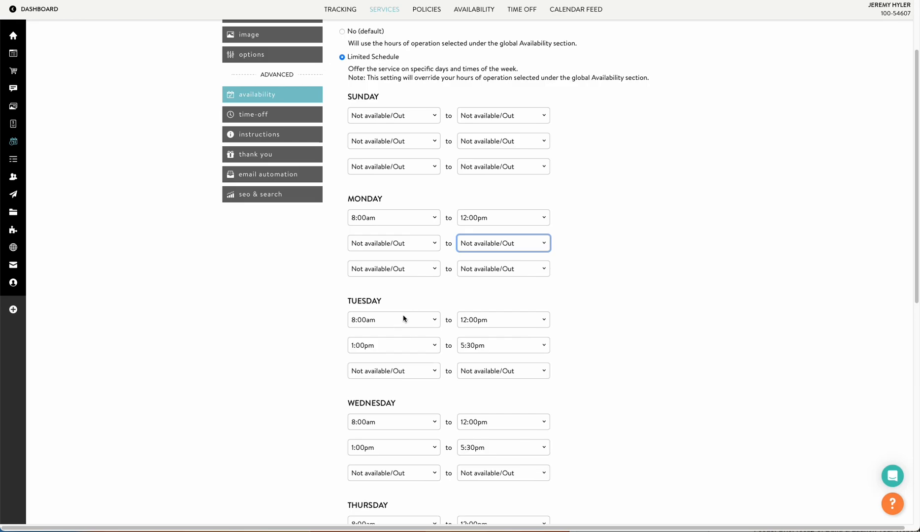
- Set the start and end times of Tuesday's morning and afternoon periods to Not available/Out
scroll(402, 319, "down", 2)
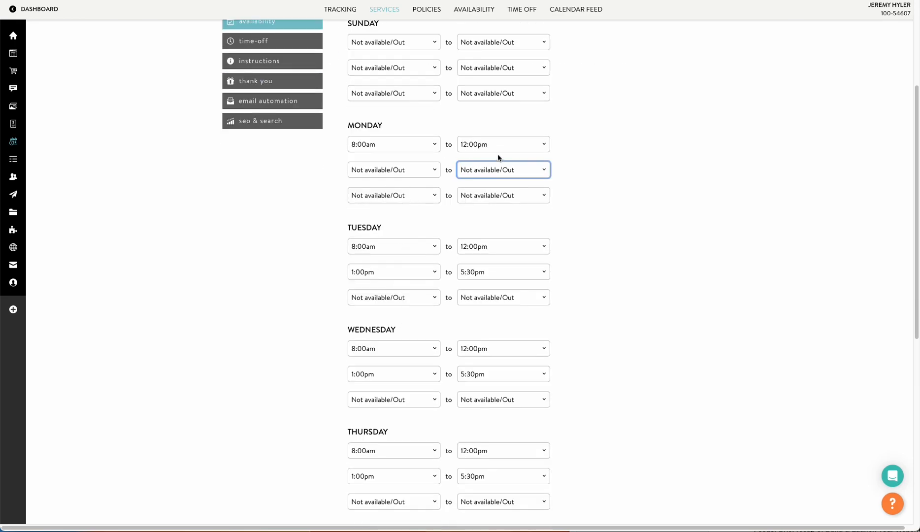
left_click(390, 246)
scroll(405, 302, "down", 8)
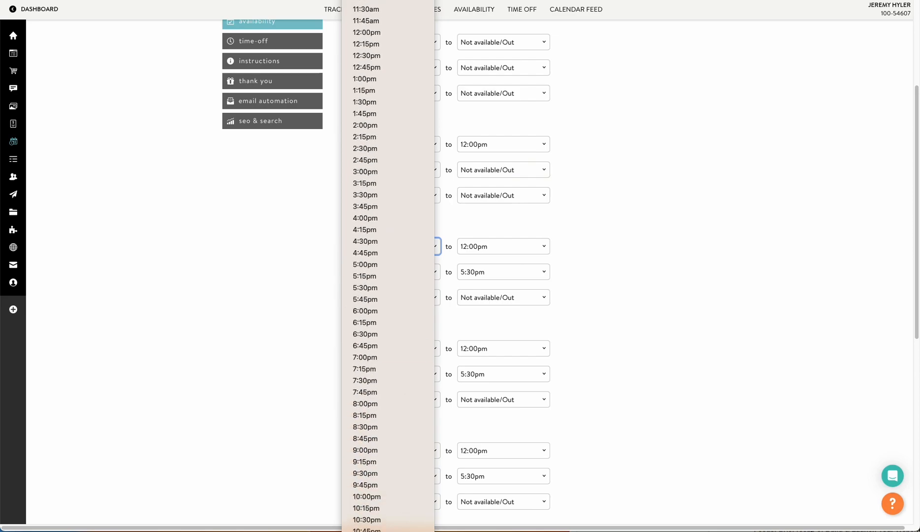
left_click(386, 530)
left_click(485, 248)
scroll(493, 361, "down", 5)
left_click(488, 529)
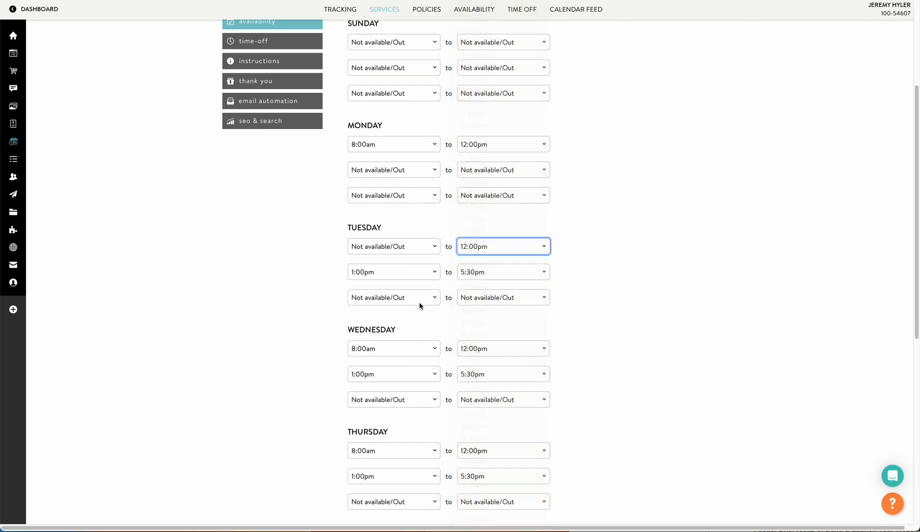
left_click(415, 274)
scroll(411, 345, "down", 6)
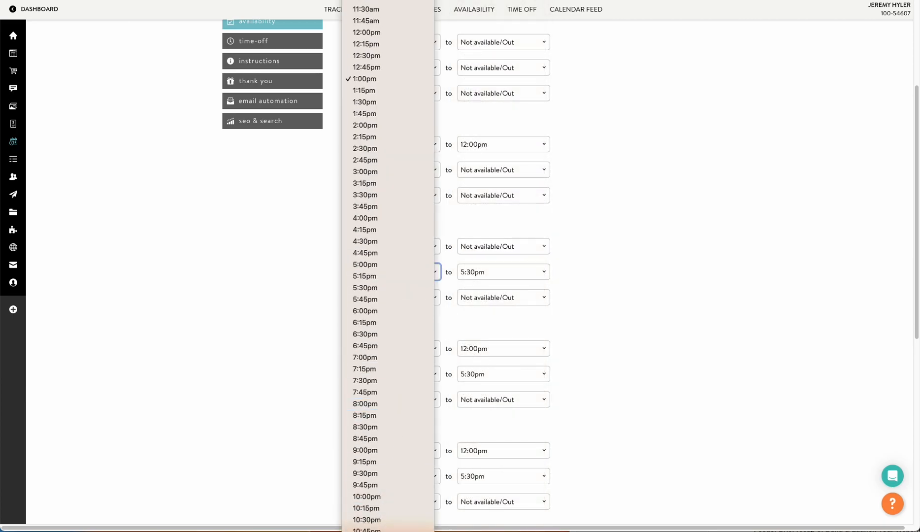
left_click(401, 529)
left_click(523, 269)
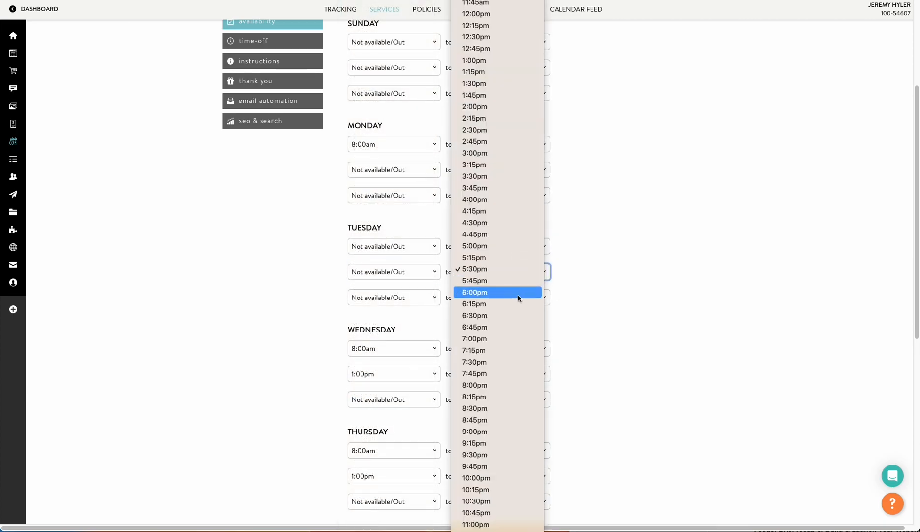
left_click(488, 529)
- Set the start and end times of Wednesday's morning and afternoon periods to Not available/Out
scroll(365, 310, "down", 3)
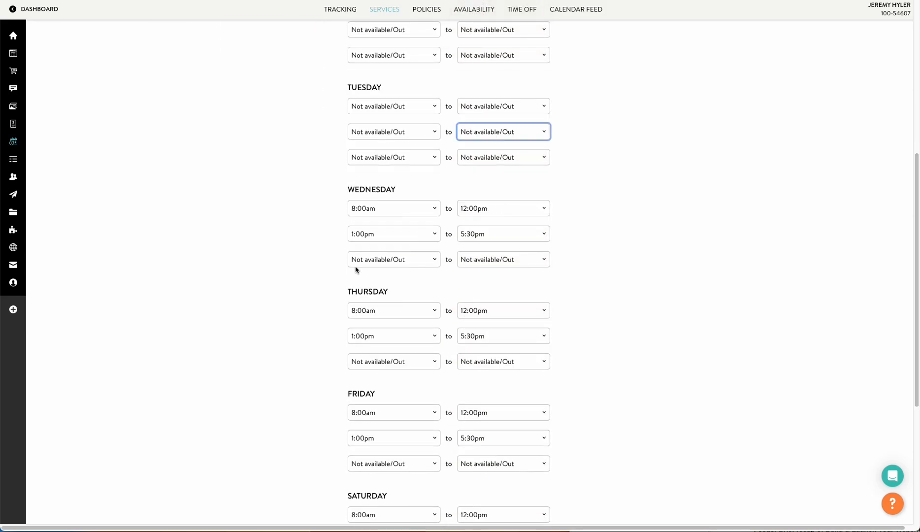
left_click(389, 215)
scroll(391, 247, "down", 5)
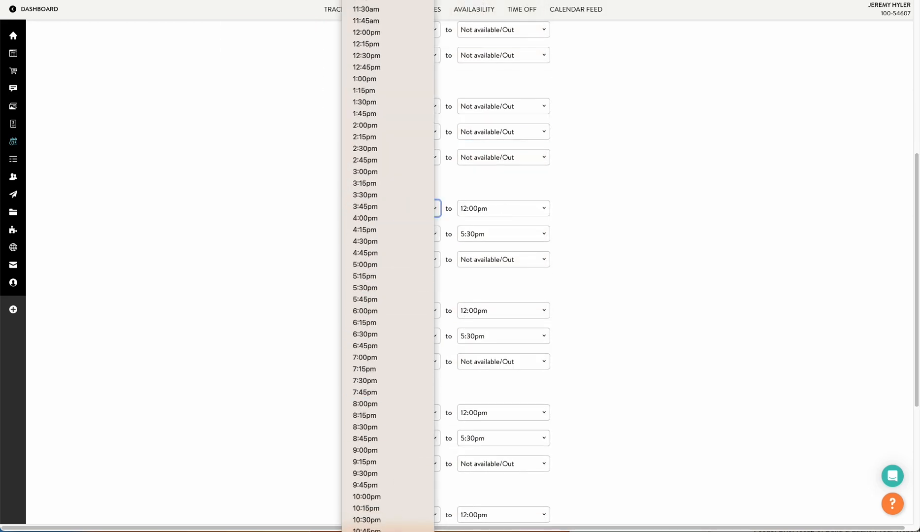
left_click(393, 530)
left_click(474, 208)
scroll(483, 335, "down", 5)
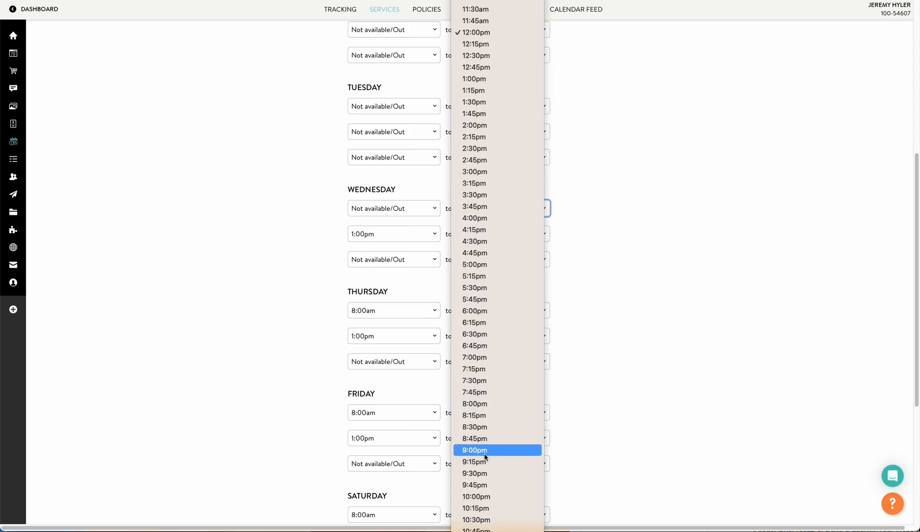
left_click(482, 529)
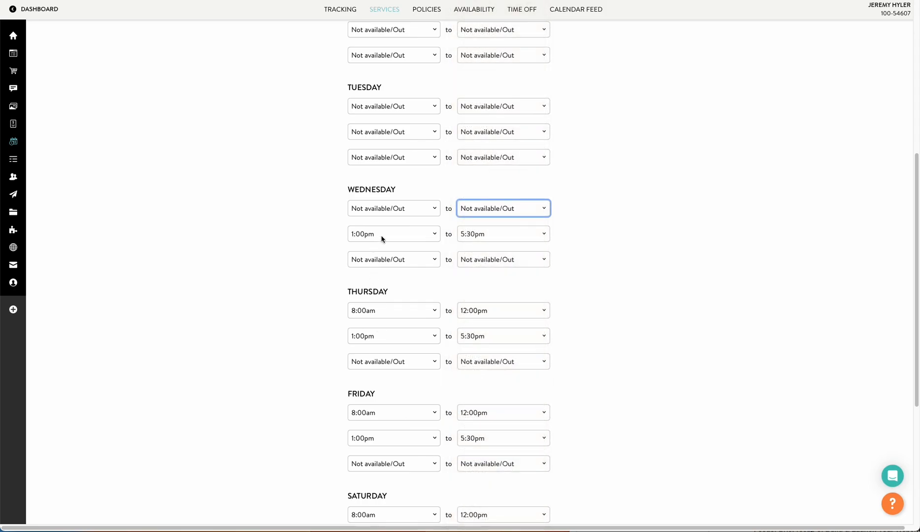
left_click(383, 240)
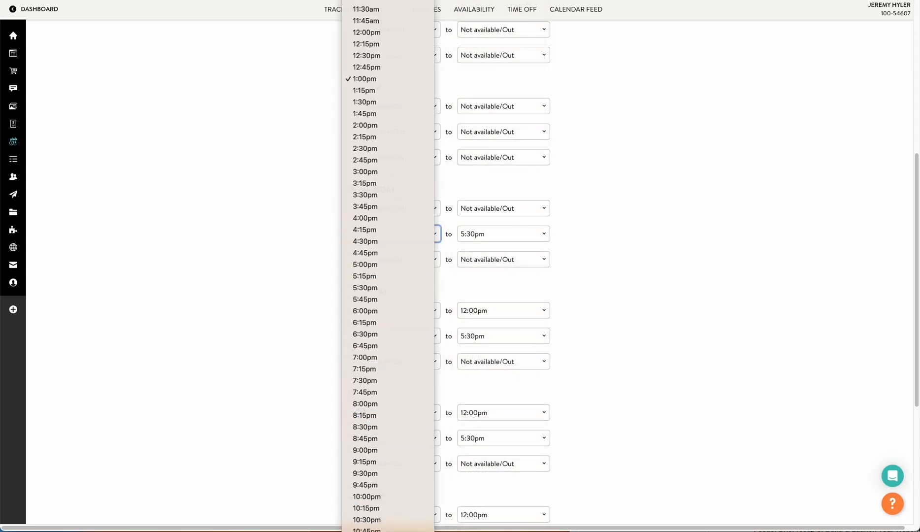
left_click(384, 528)
left_click(495, 233)
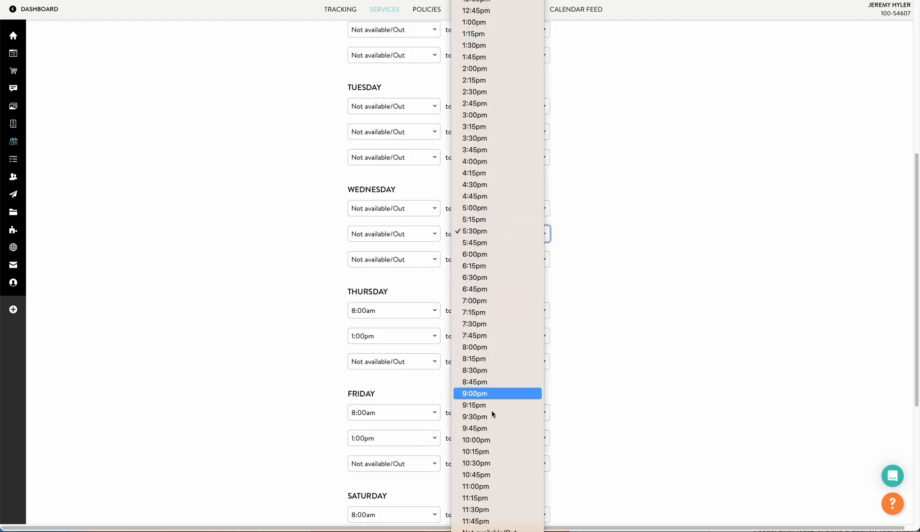
left_click(486, 529)
- Set the start and end times of Thursday's morning and afternoon periods to Not available/Out
scroll(318, 294, "down", 4)
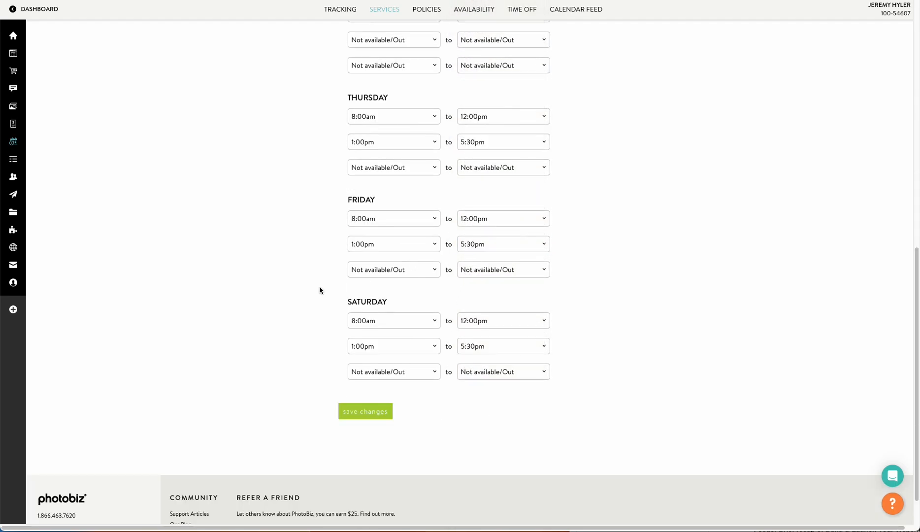
left_click(390, 116)
scroll(391, 197, "down", 5)
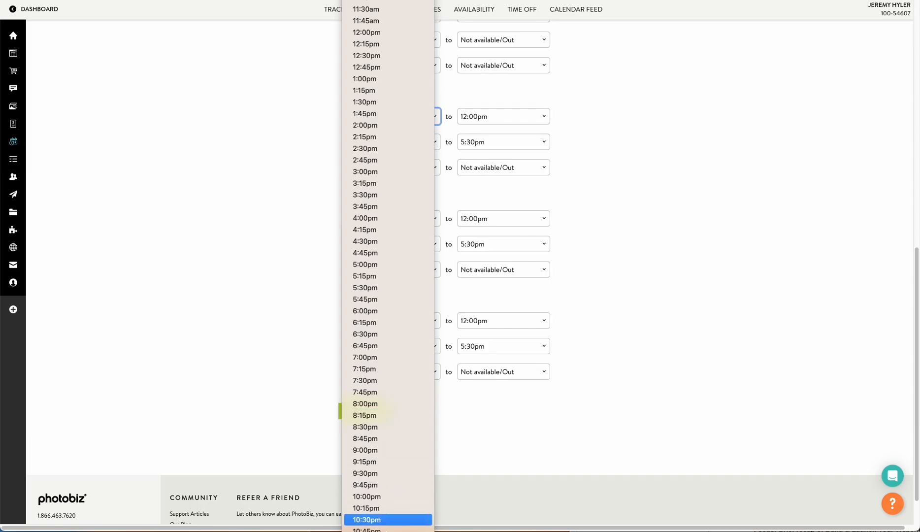
left_click(389, 530)
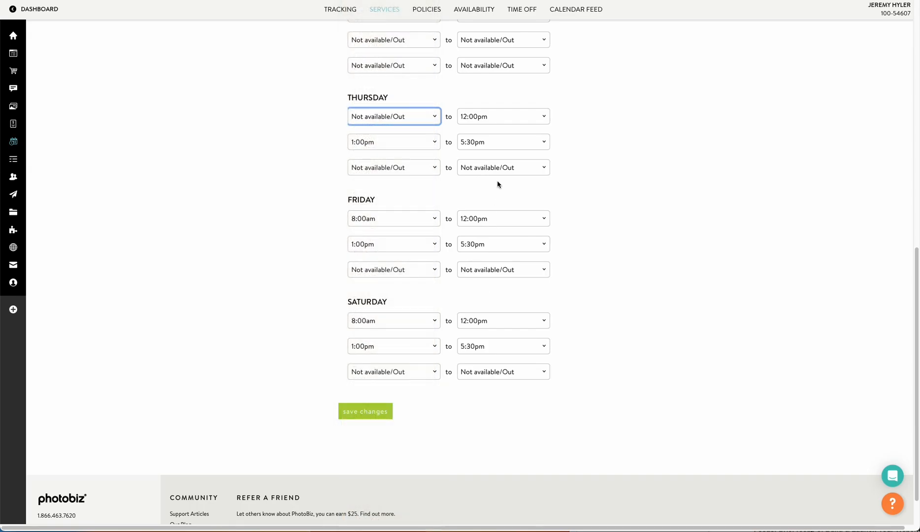
left_click(480, 121)
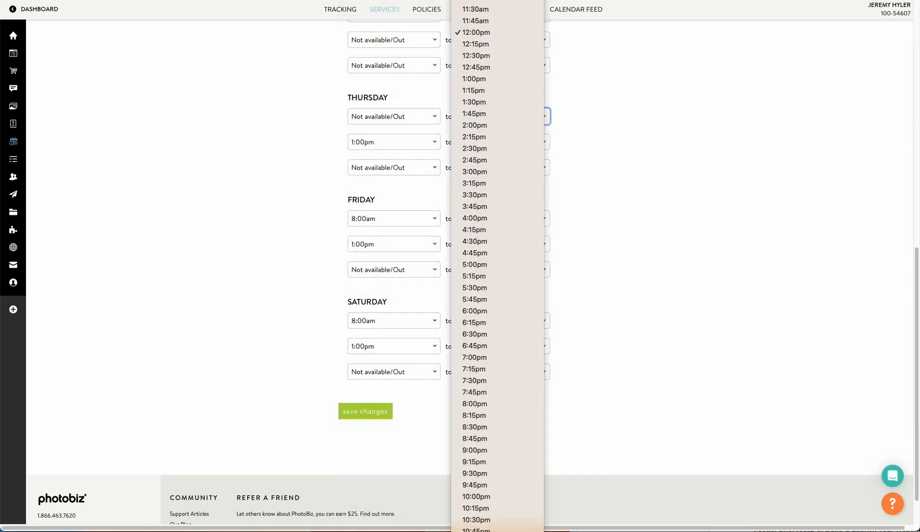
left_click(433, 370)
left_click(400, 143)
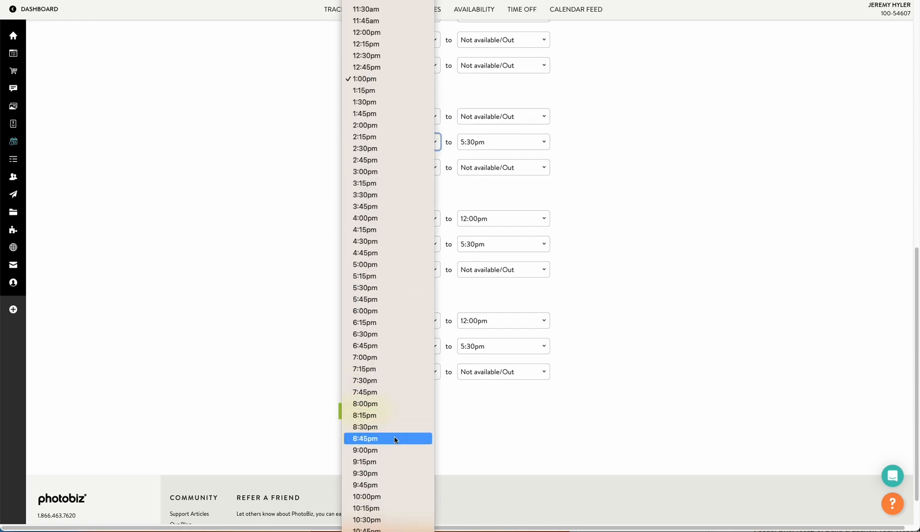
left_click(389, 530)
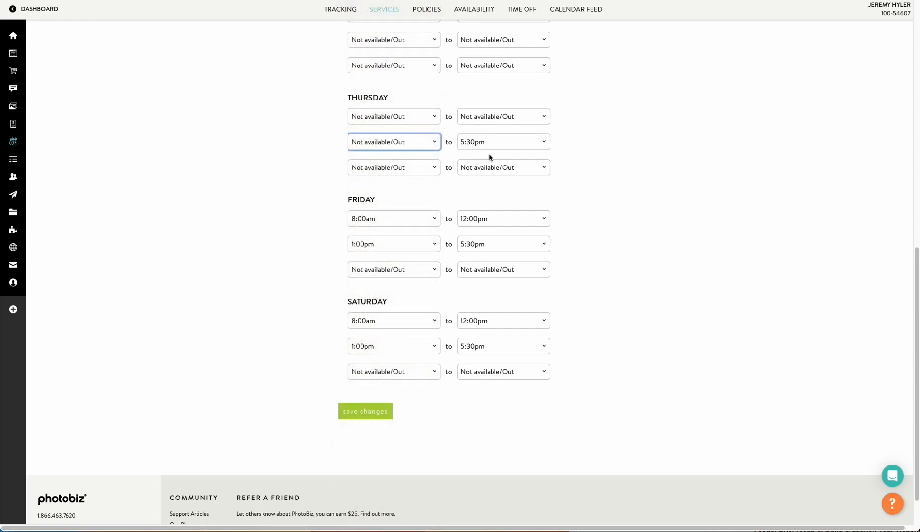
left_click(483, 143)
left_click(488, 441)
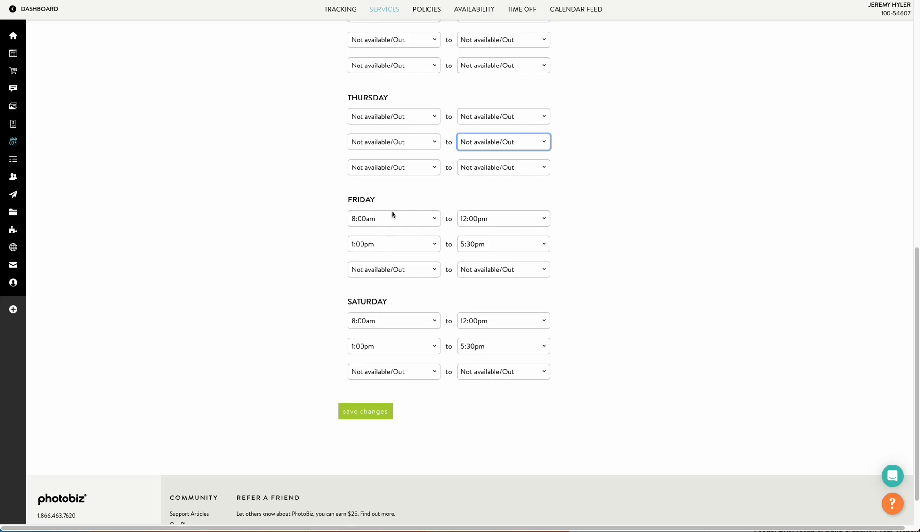
- Set the start and end times of Friday's morning and afternoon periods to Not available/Out
left_click(392, 213)
scroll(385, 387, "down", 8)
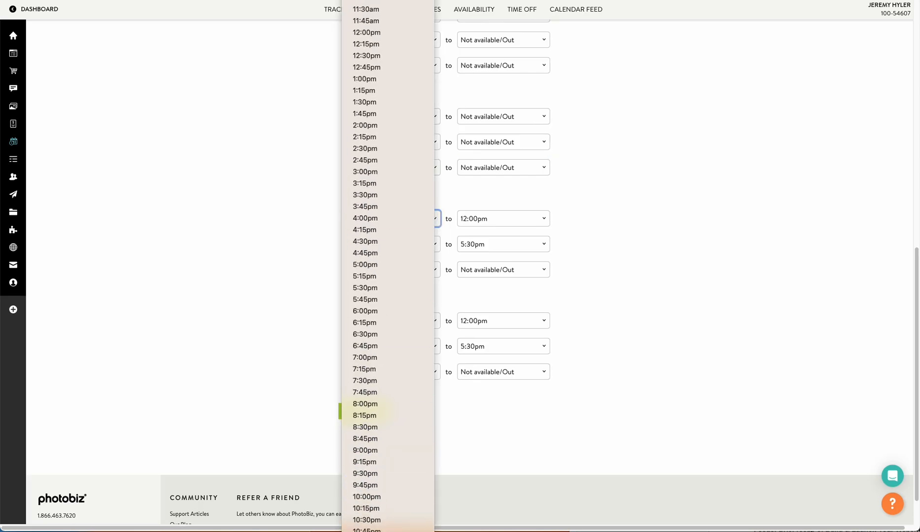
left_click(389, 530)
left_click(475, 222)
scroll(480, 232, "down", 4)
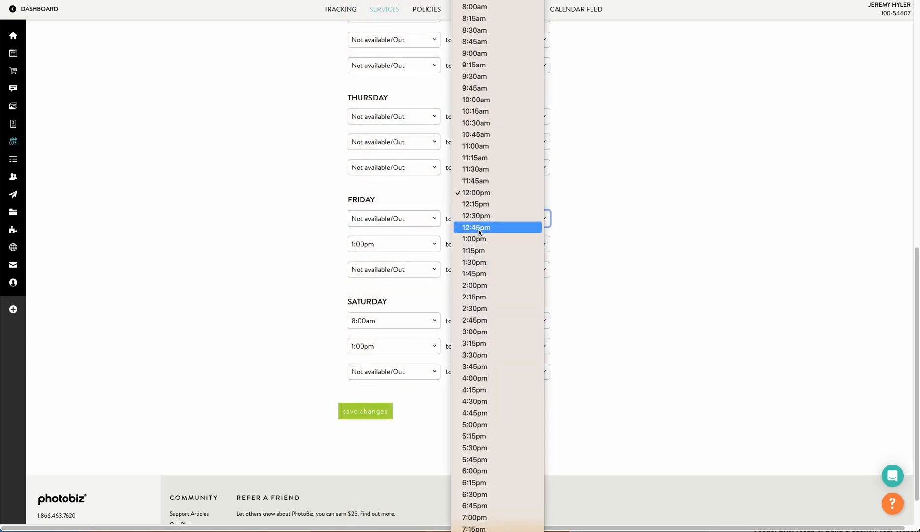
left_click(485, 531)
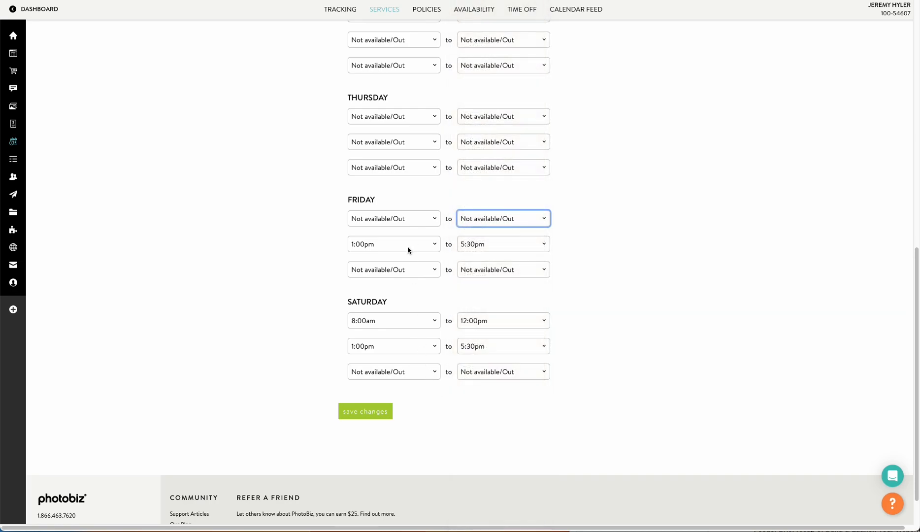
left_click(407, 246)
scroll(412, 313, "down", 3)
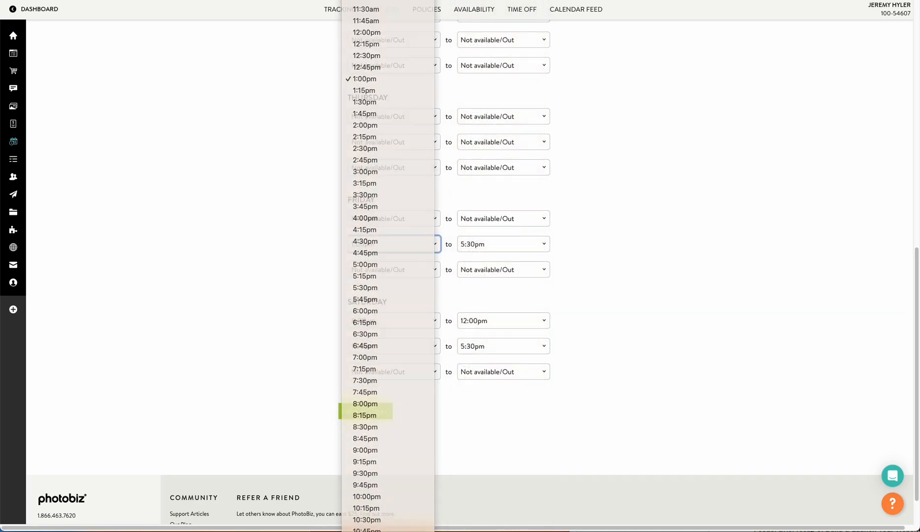
left_click(389, 530)
left_click(495, 241)
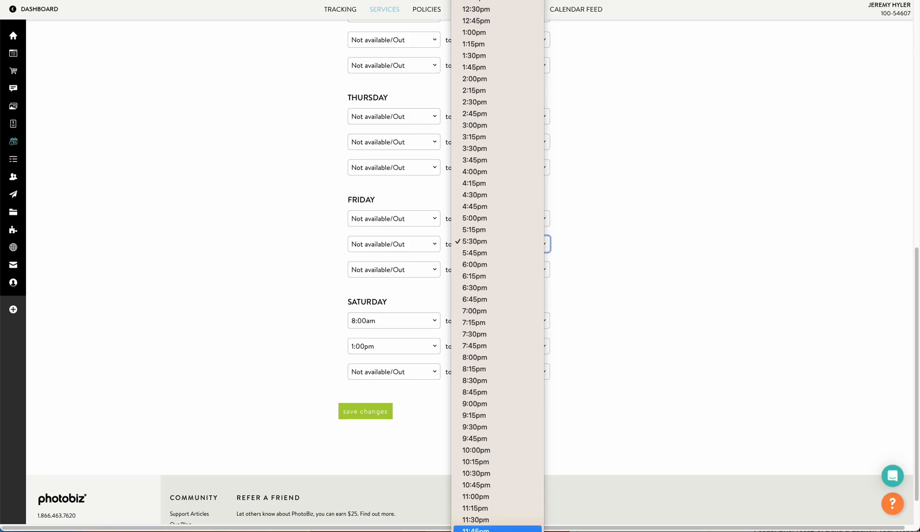
left_click(485, 530)
- Set the start and end times of Saturday's morning and afternoon periods to Not available/Out
left_click(388, 318)
scroll(389, 424, "down", 5)
left_click(389, 530)
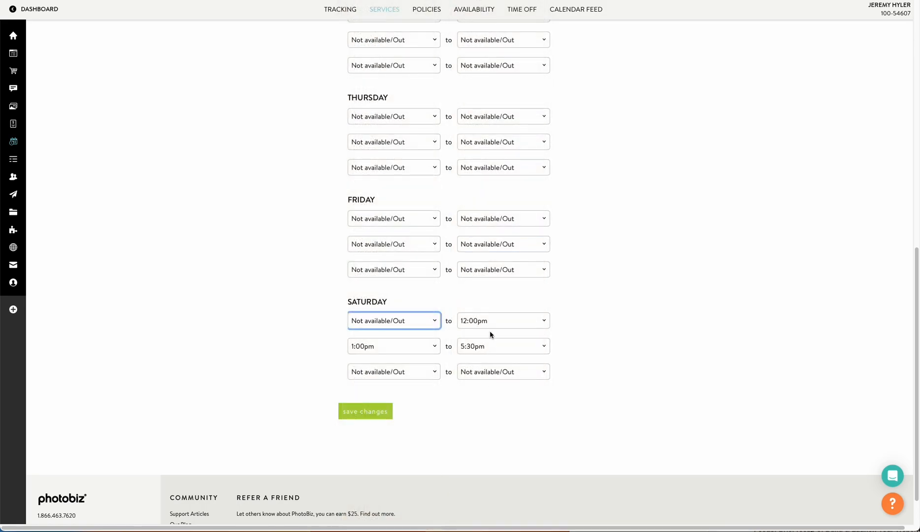
left_click(494, 321)
scroll(496, 394, "down", 5)
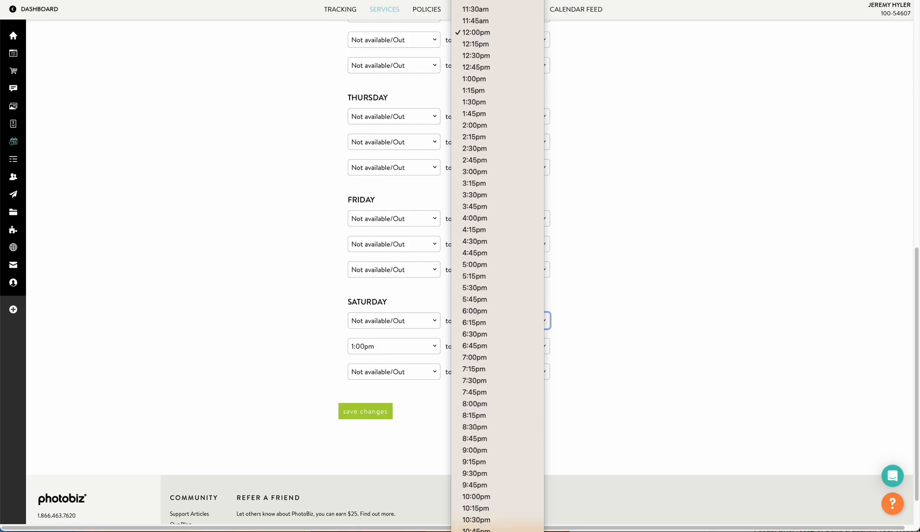
left_click(495, 530)
left_click(384, 345)
scroll(377, 384, "down", 5)
left_click(390, 530)
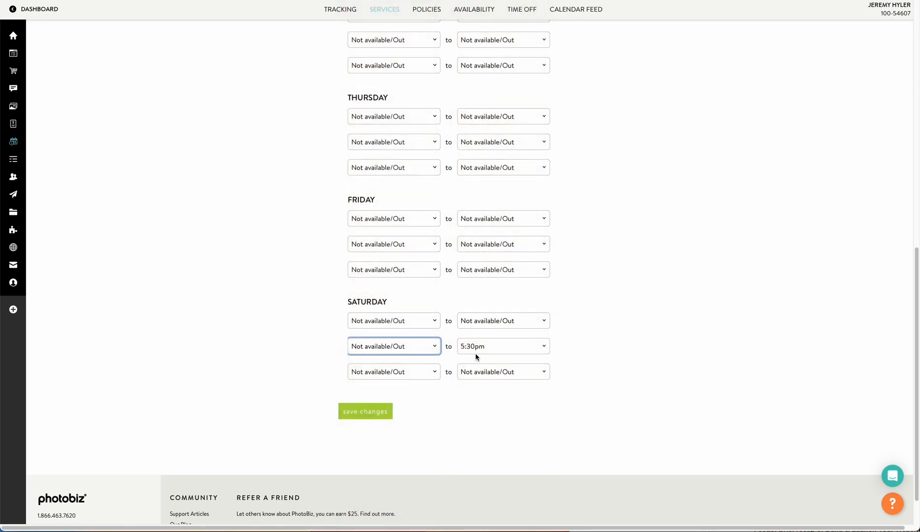
left_click(476, 351)
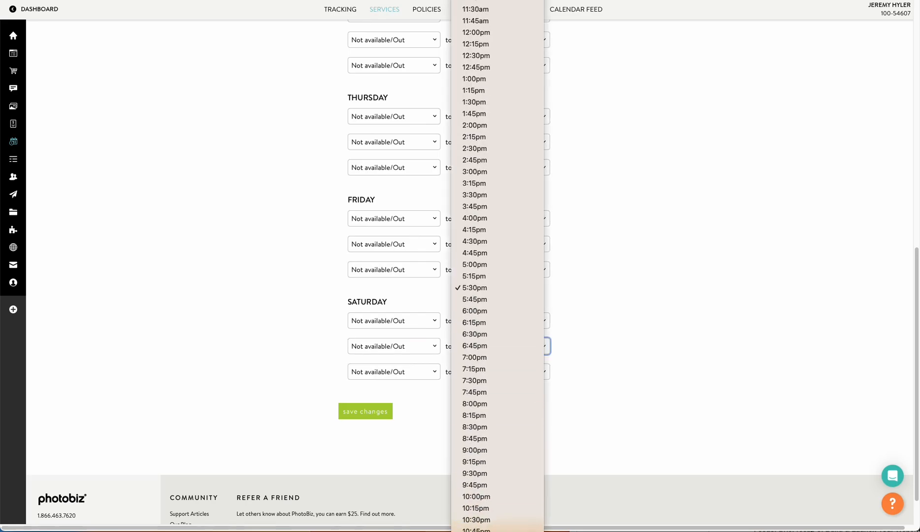
left_click(476, 530)
- Review the consultation's limited weekly schedule from Sunday to Saturday and save it
scroll(274, 217, "up", 10)
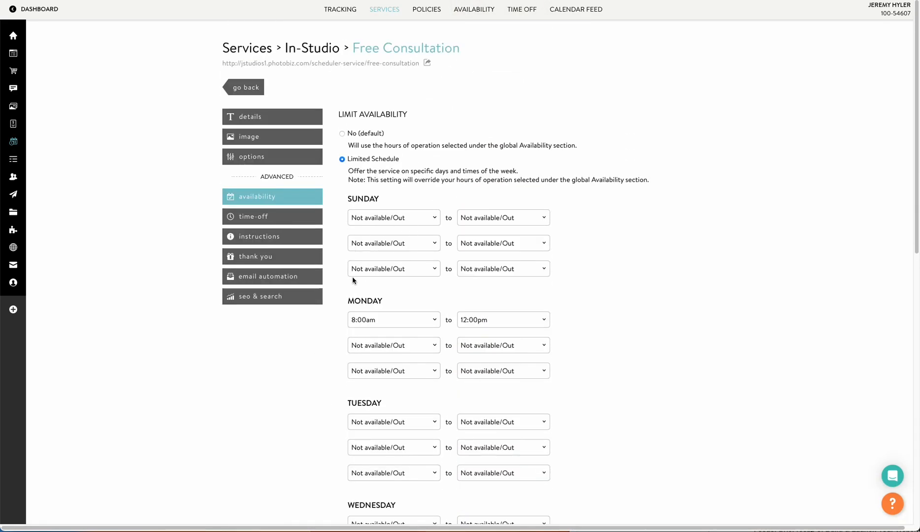
scroll(419, 234, "down", 2)
scroll(424, 246, "down", 10)
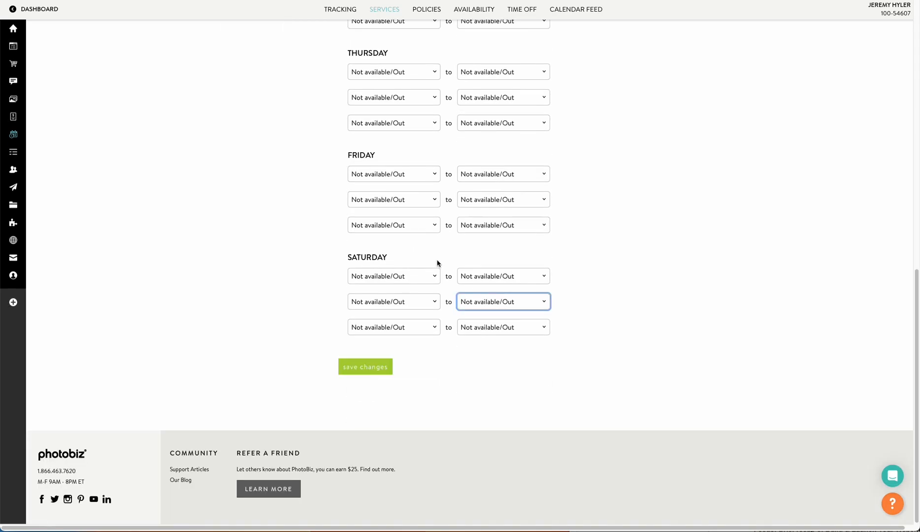
left_click(374, 369)
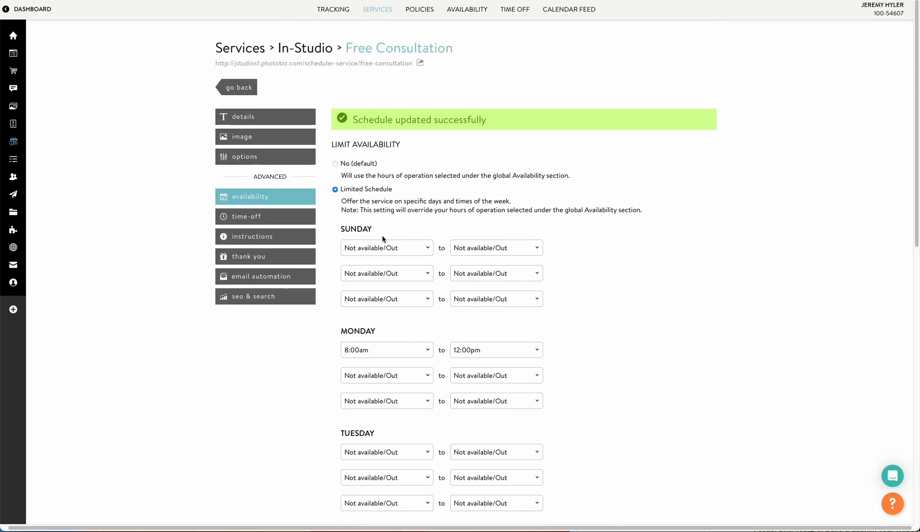
- Look through the consultation's time-off, instructions and thank you settings
left_click(252, 215)
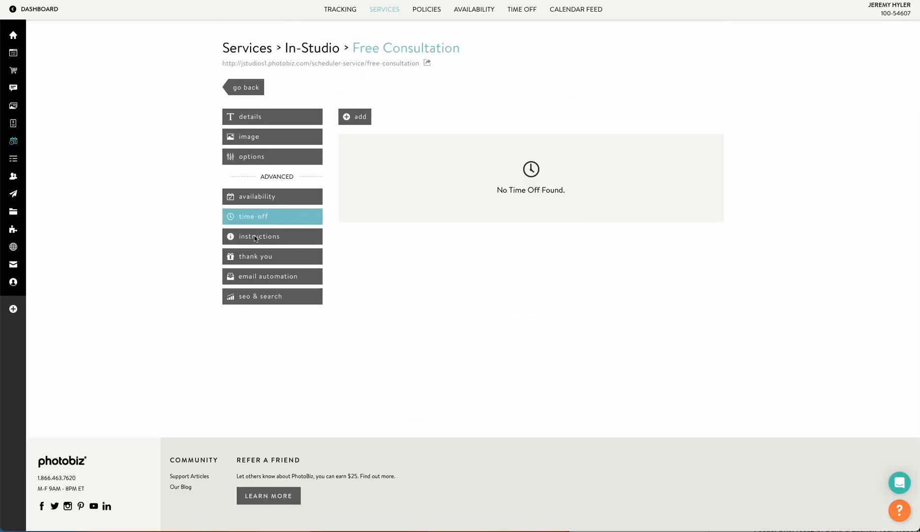
left_click(256, 237)
left_click(271, 259)
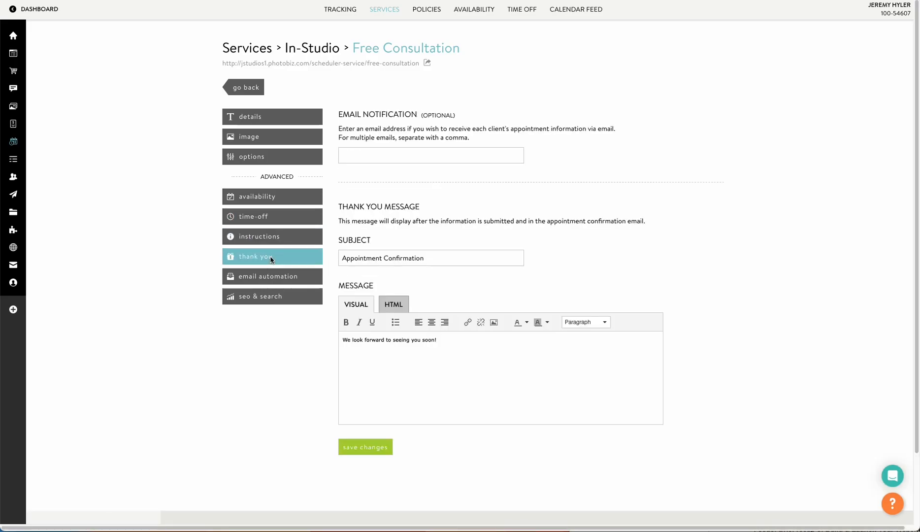
- Assign the Appointment Reminder Series as the consultation's email automation, save it and activate all emails in the series
left_click(276, 284)
left_click(362, 154)
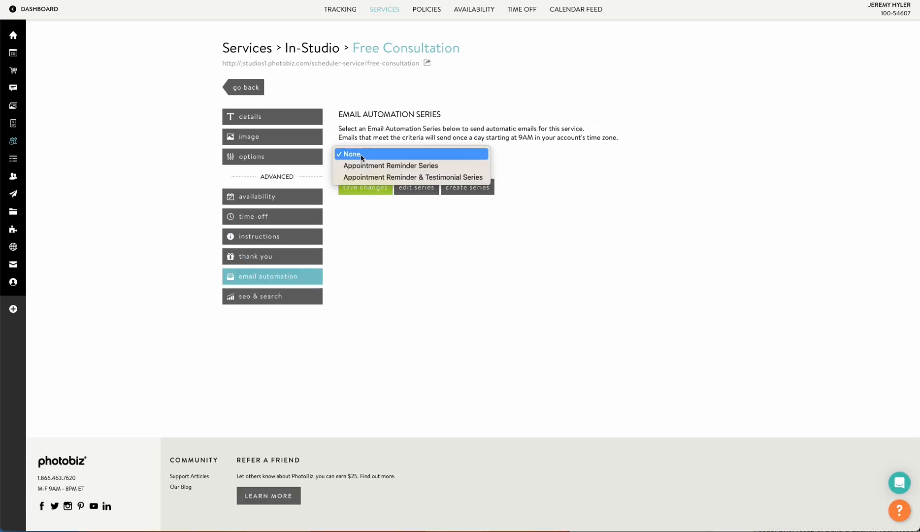
left_click(373, 166)
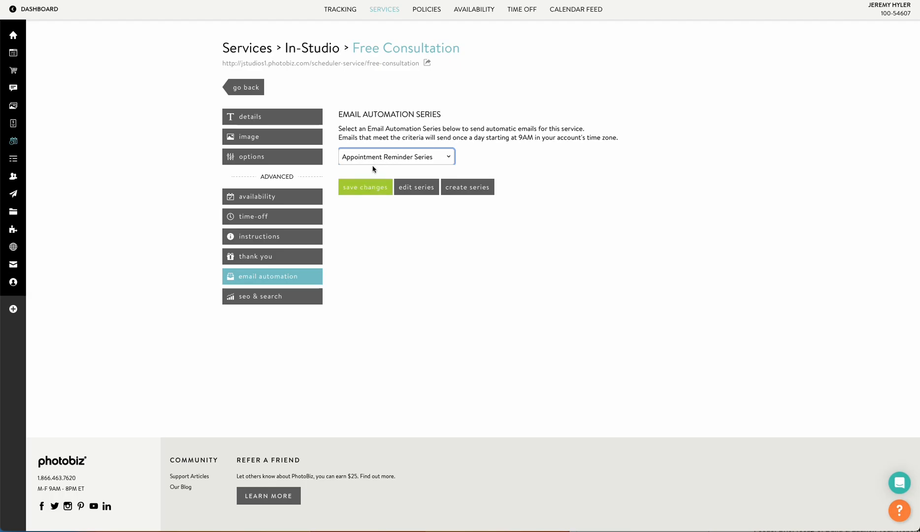
left_click(366, 188)
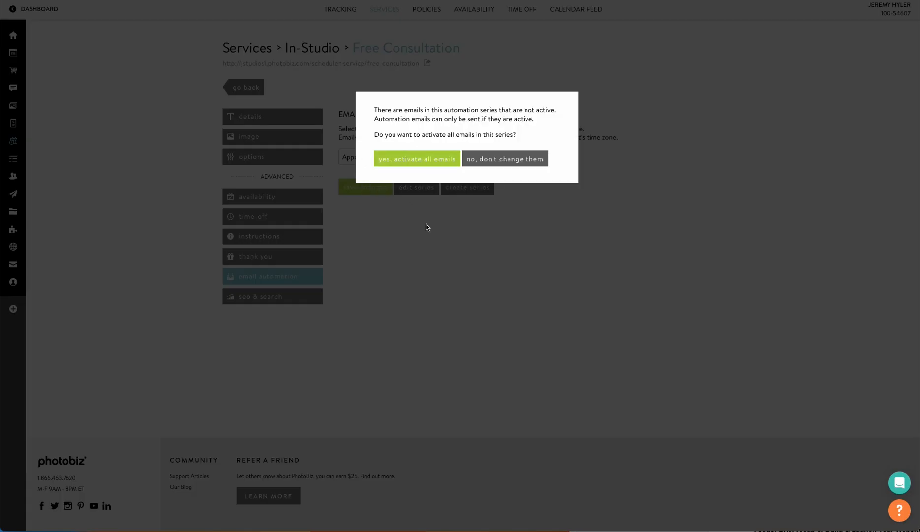
left_click(398, 160)
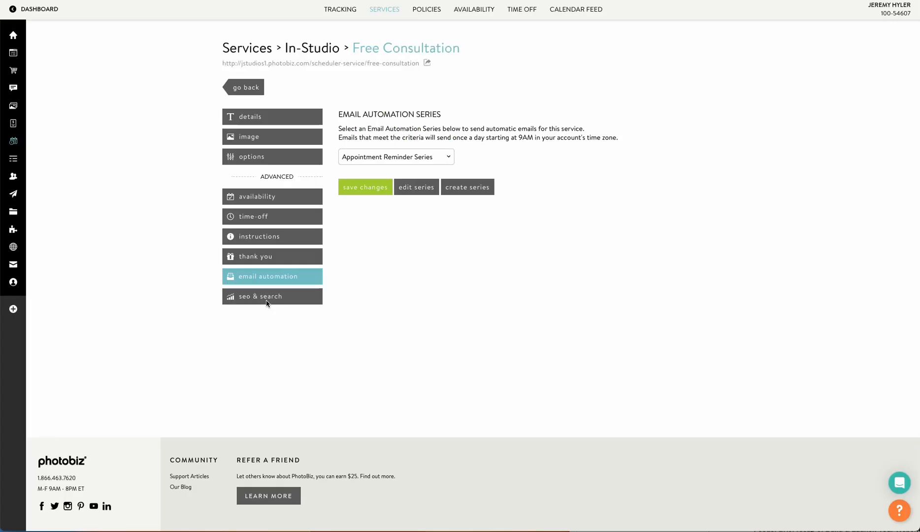
- Check the consultation's SEO and search settings, then return to the In-Studio services list
left_click(266, 301)
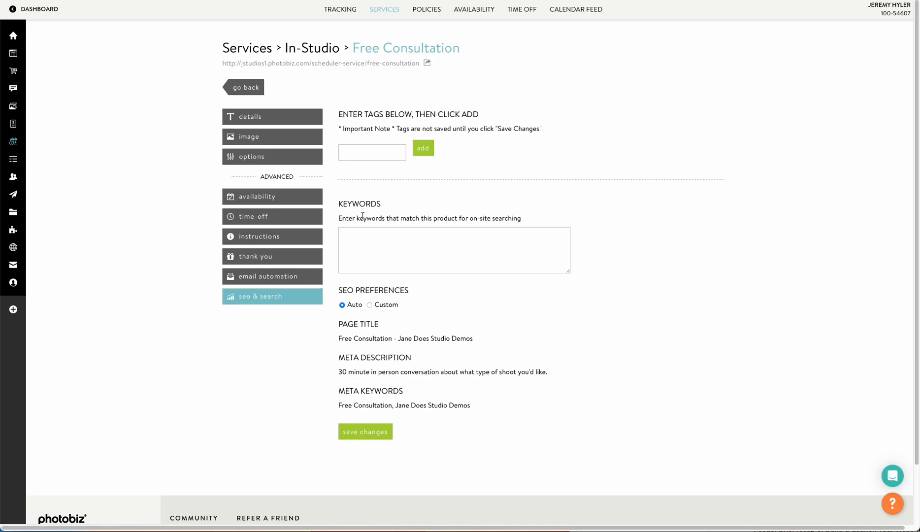
left_click(258, 88)
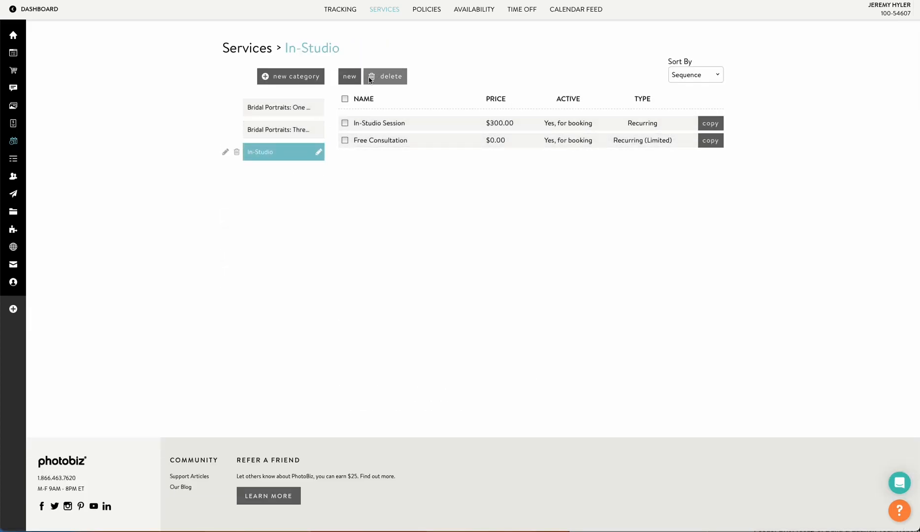
- Create a new service category and name it "Mini-Sessions"
left_click(314, 76)
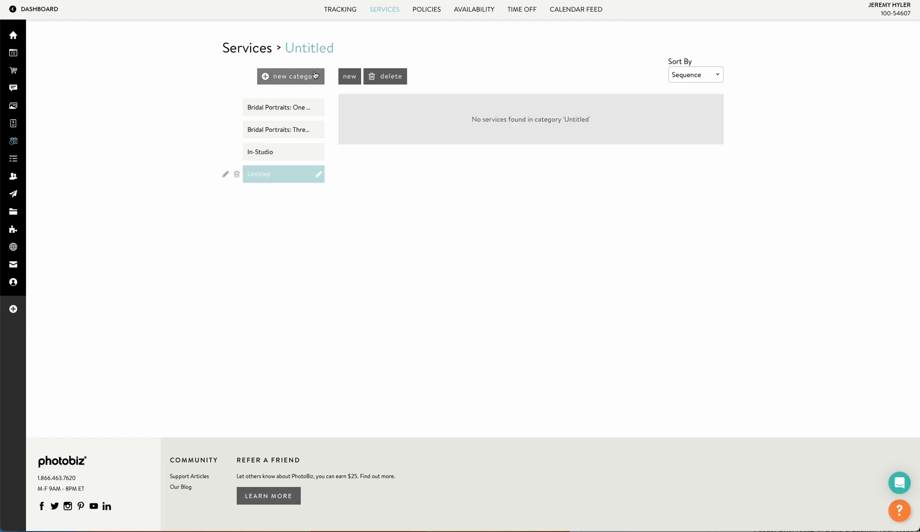
left_click(317, 176)
double_click(285, 177)
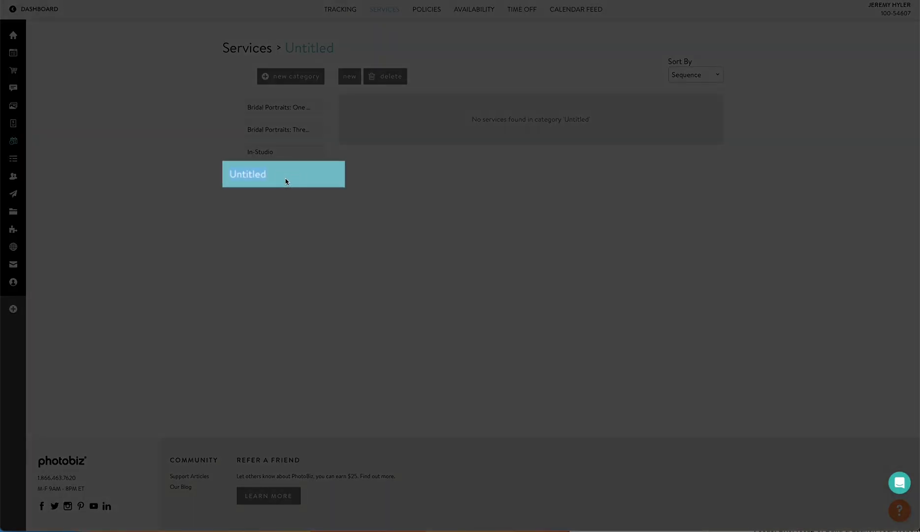
type("Mini-Sessions")
key("Return")
- Start a new service in the Mini-Sessions category with the Custom Dates service type and continue to its service info
left_click(350, 77)
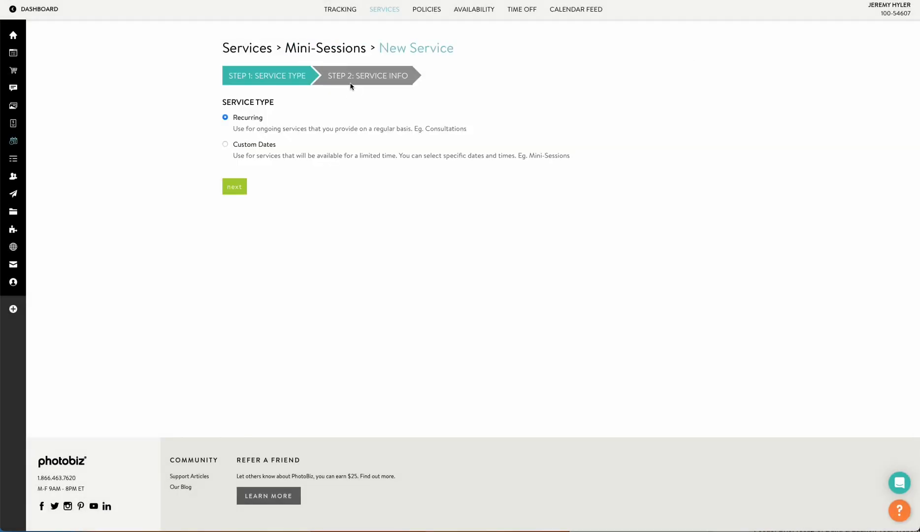
left_click(225, 145)
left_click(237, 188)
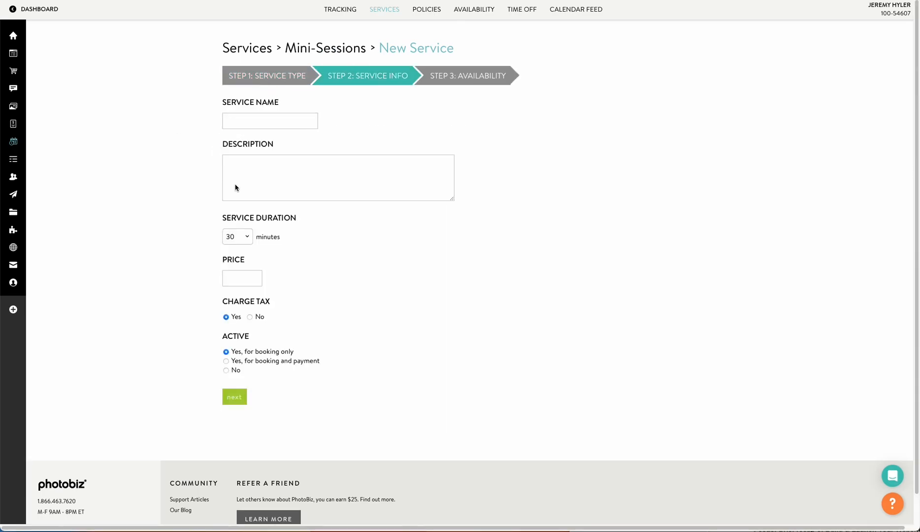
- Name the service "Park Mini Sessions" and describe it as "30 minute mini-sessions up at a park, beautiful landscapes will make you love this scene!"
left_click(247, 123)
type("Park Mini Sessions")
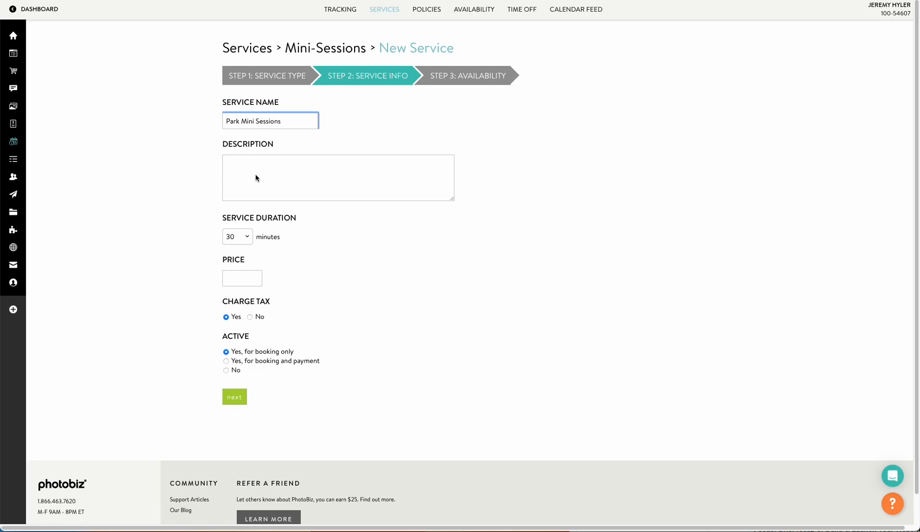
left_click(255, 176)
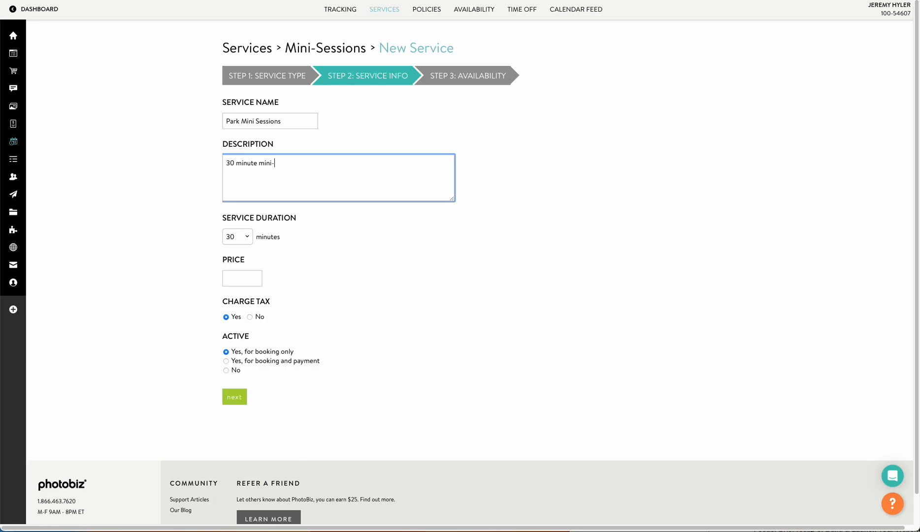
type("up at a park, beautiful landscapes")
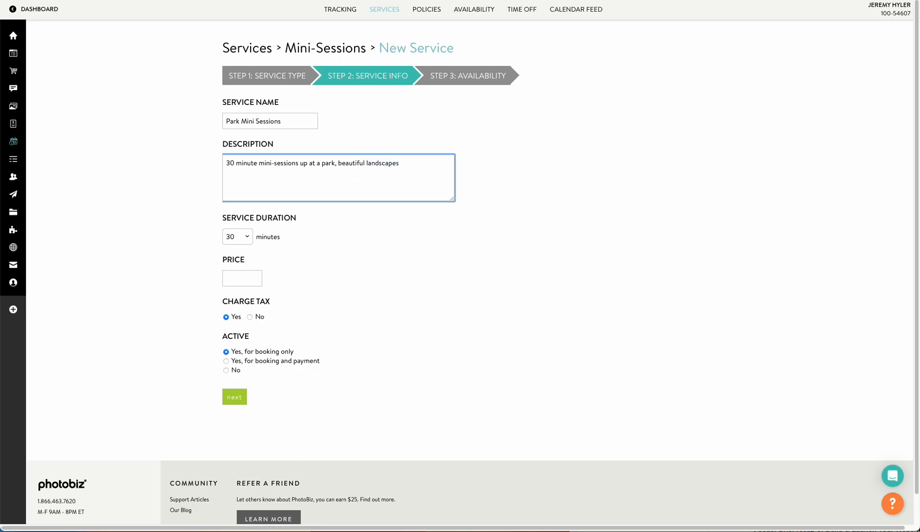
type(" will make you love this scene!")
- Set the Park Mini Sessions price to 250.00 and continue to the availability settings
left_click(240, 283)
type("250.00")
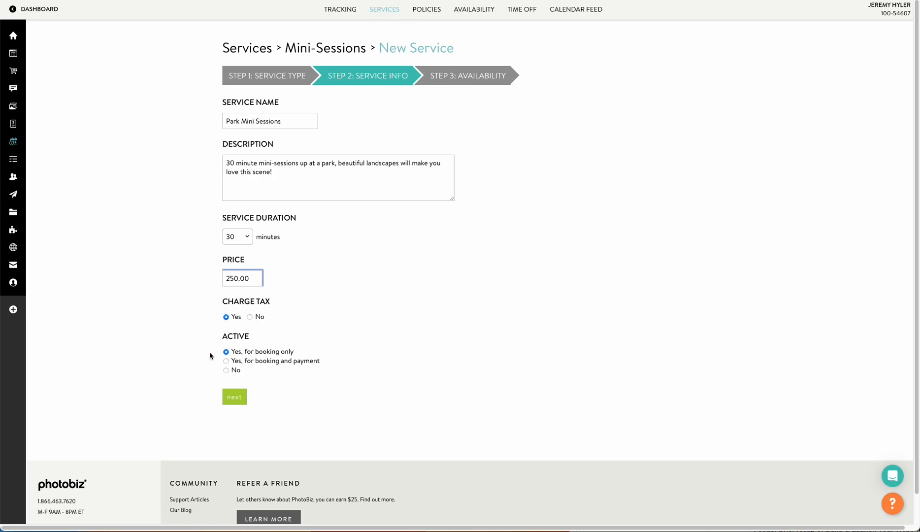
left_click(234, 397)
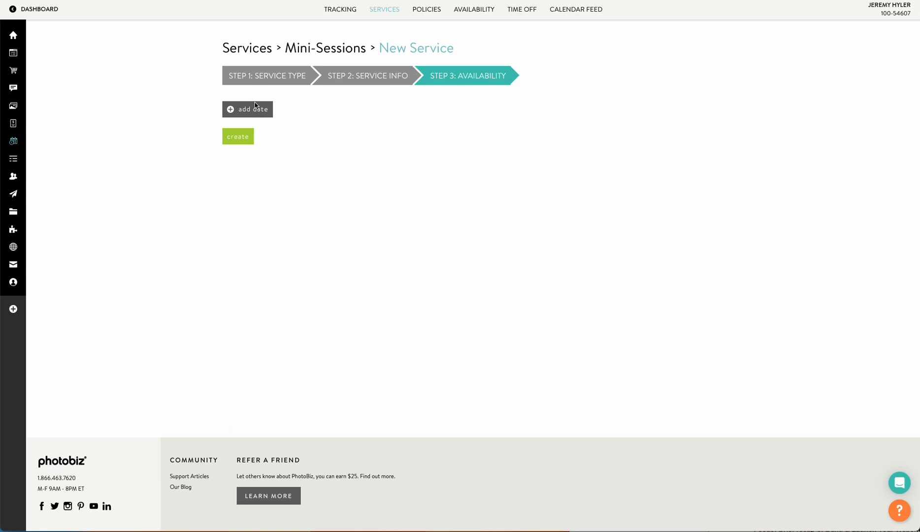
- Add an availability date of 08/25/2023 from 10:00am to 3:00pm for the Park Mini Sessions
left_click(255, 107)
left_click(277, 126)
left_click(284, 139)
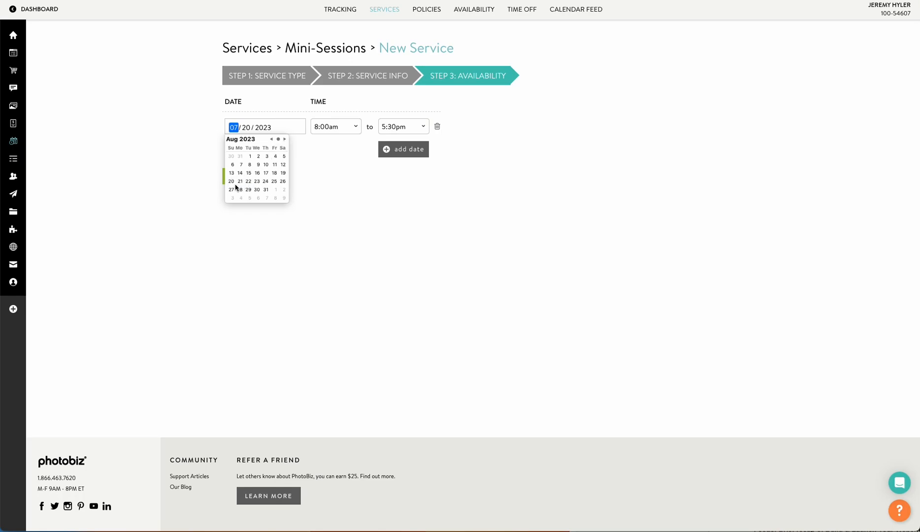
left_click(274, 182)
left_click(393, 132)
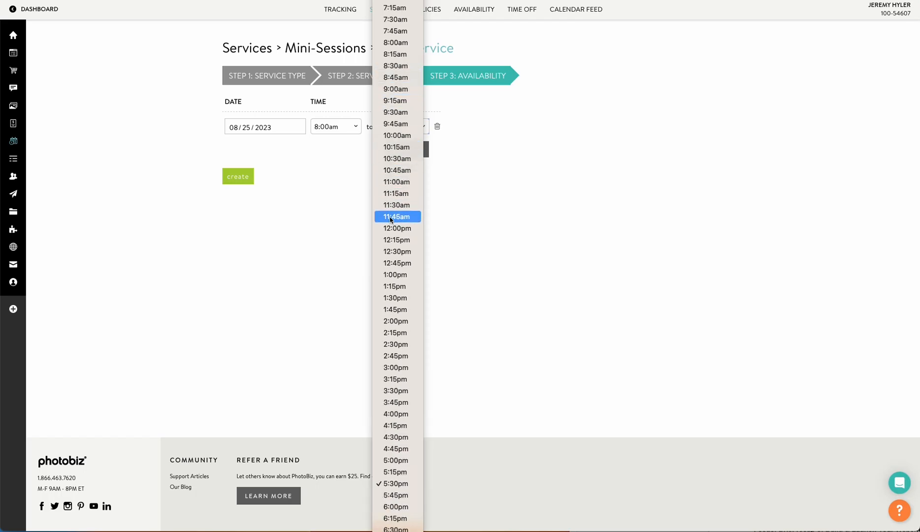
left_click(338, 170)
left_click(343, 127)
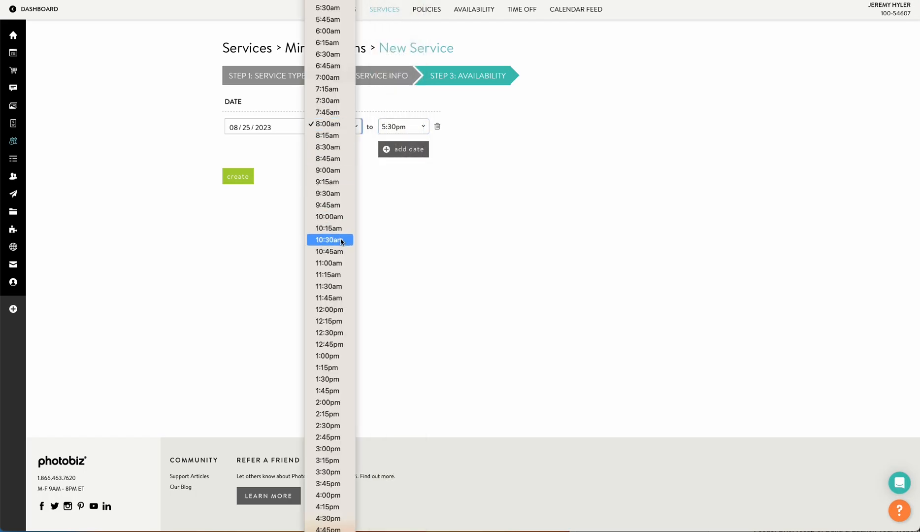
left_click(344, 216)
left_click(394, 129)
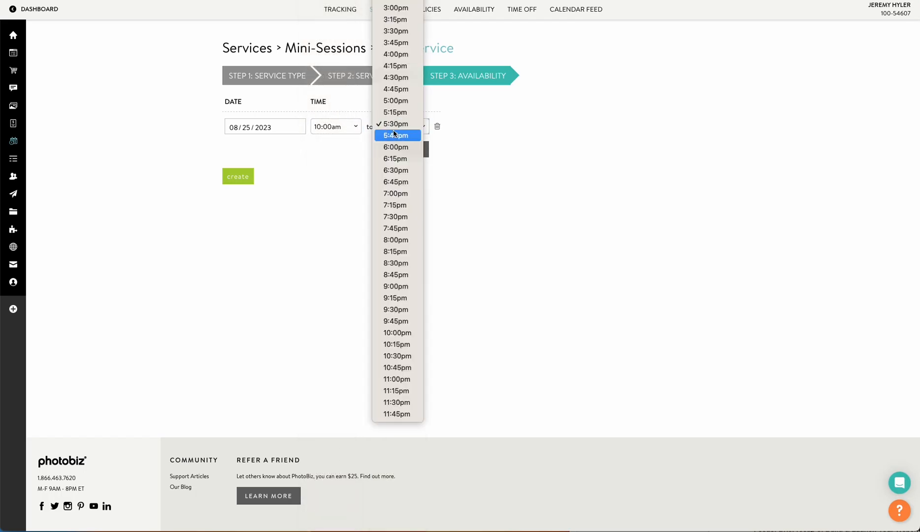
scroll(396, 166, "up", 5)
left_click(396, 158)
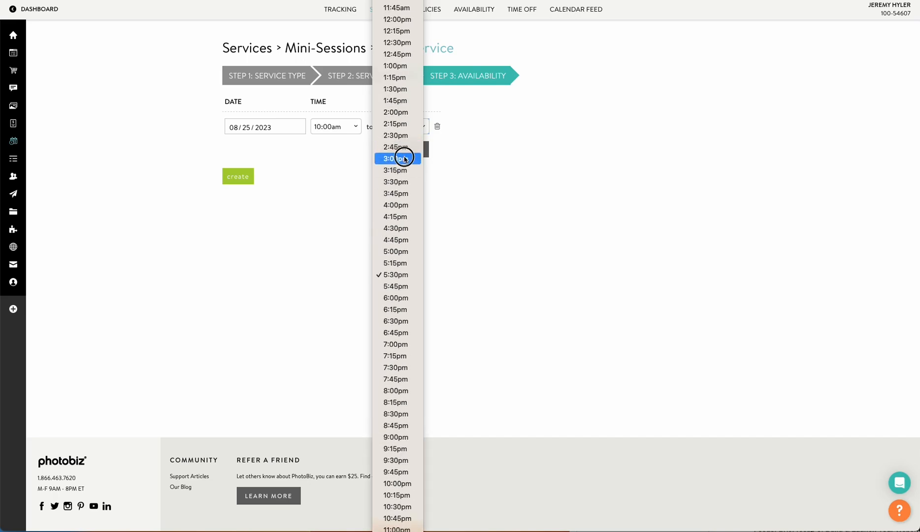
- Add a second availability slot on 08/25/2023 from 5:00pm to 8:00pm
left_click(397, 150)
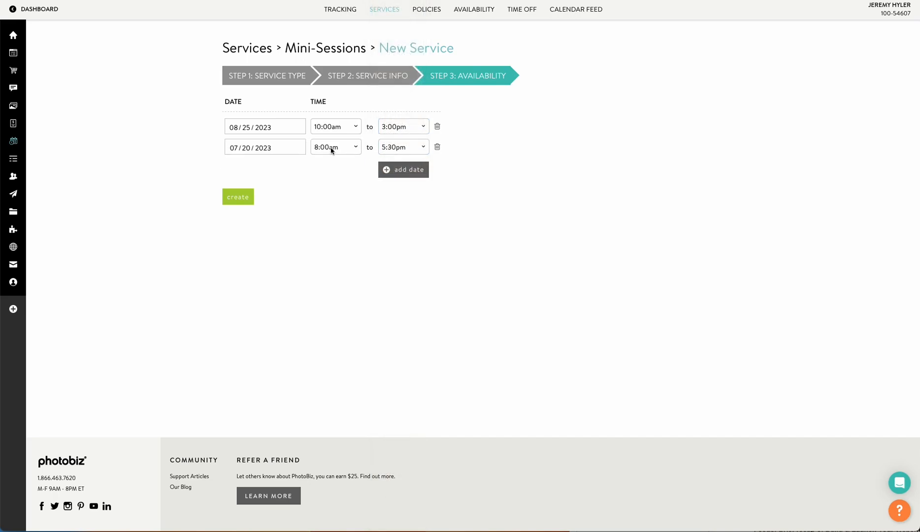
left_click(262, 148)
left_click(285, 159)
left_click(273, 201)
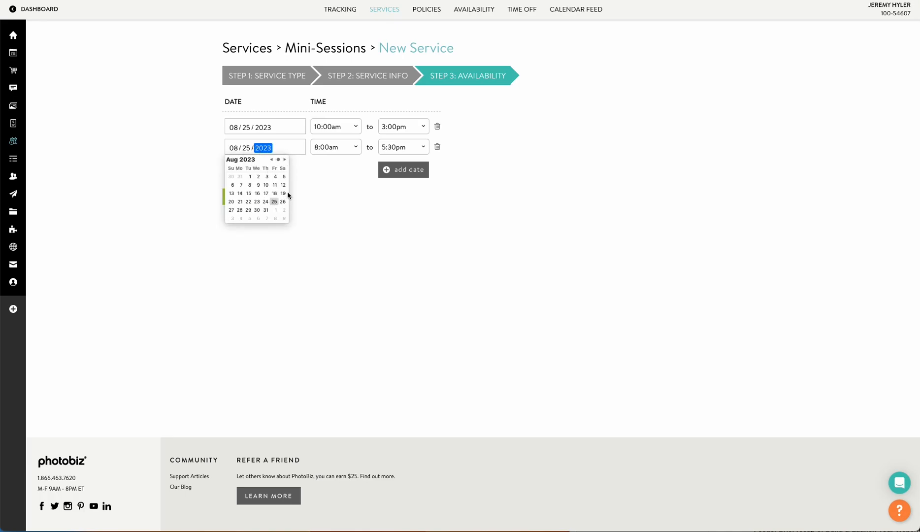
left_click(321, 147)
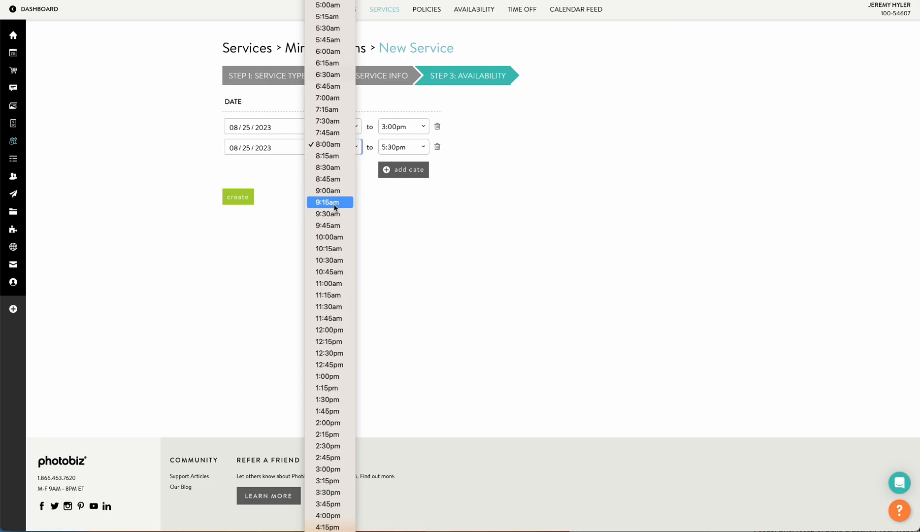
scroll(328, 270, "down", 10)
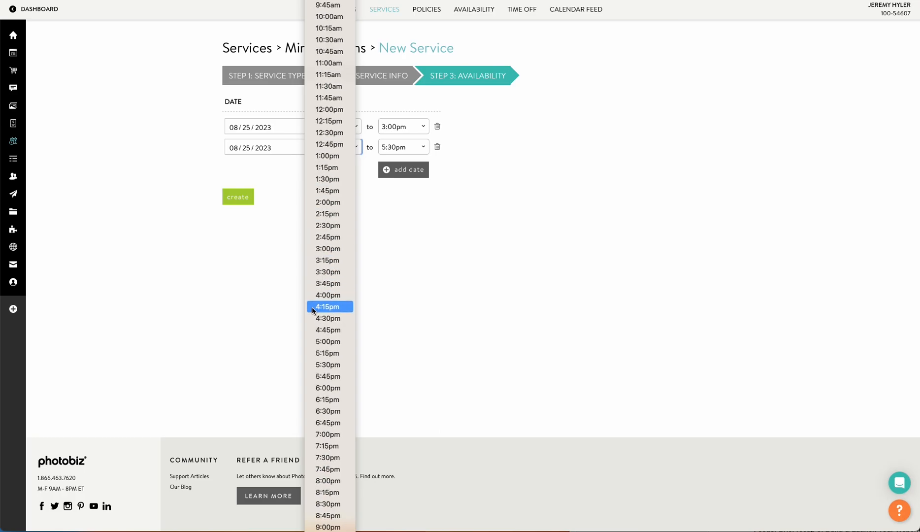
left_click(328, 342)
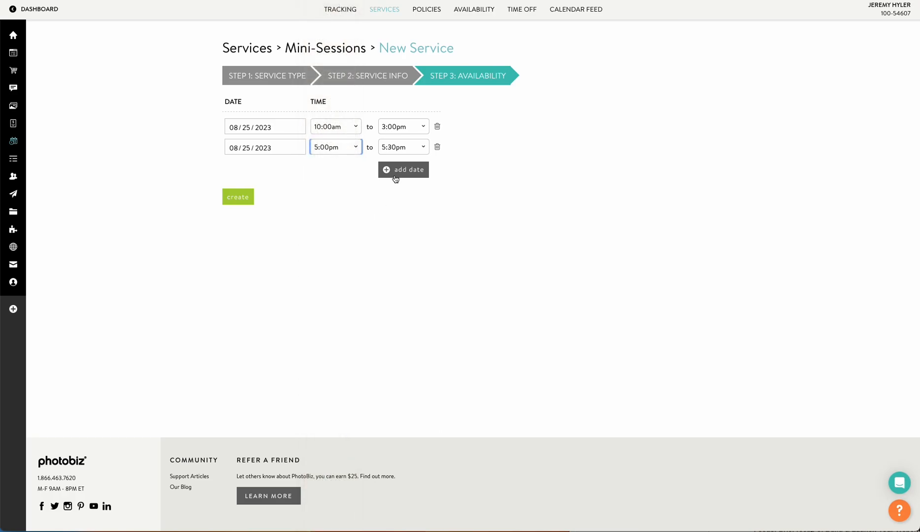
left_click(391, 147)
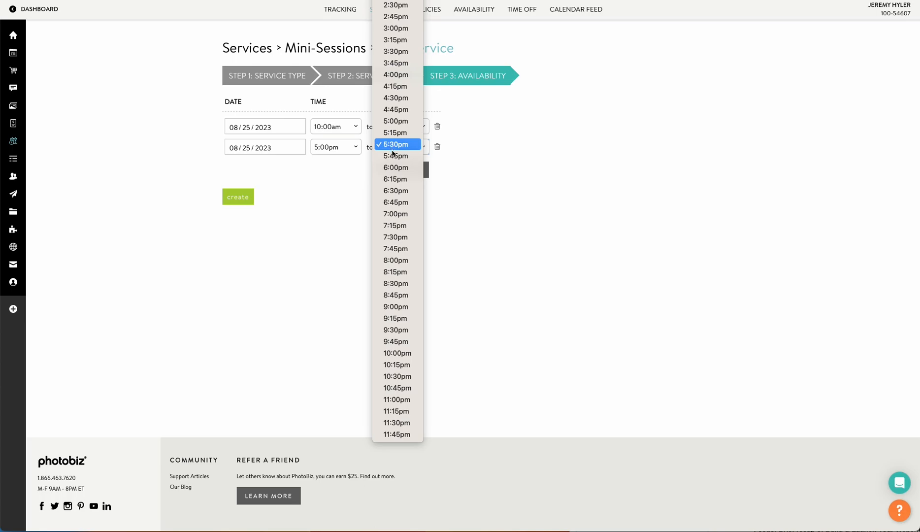
left_click(398, 261)
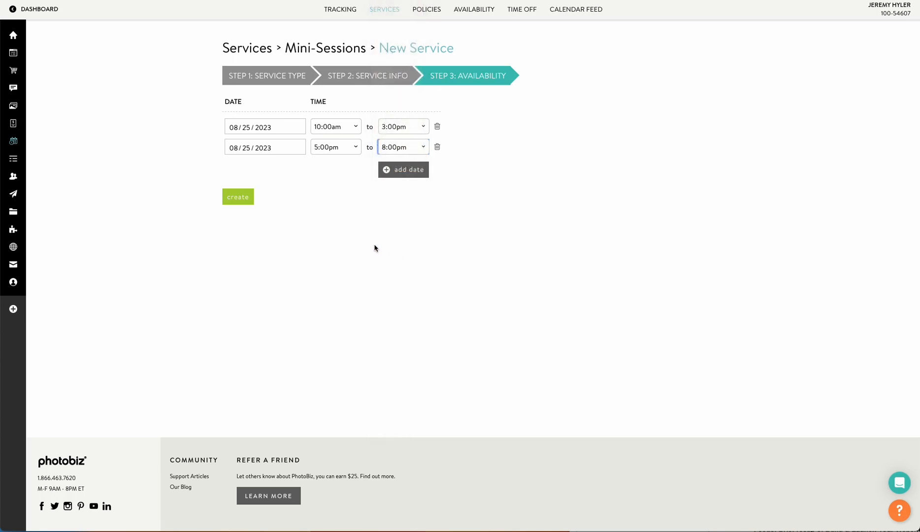
- Add a third availability slot on 09/02/2023 from 10:00am to 12:00pm, plus one further date row below it
left_click(394, 170)
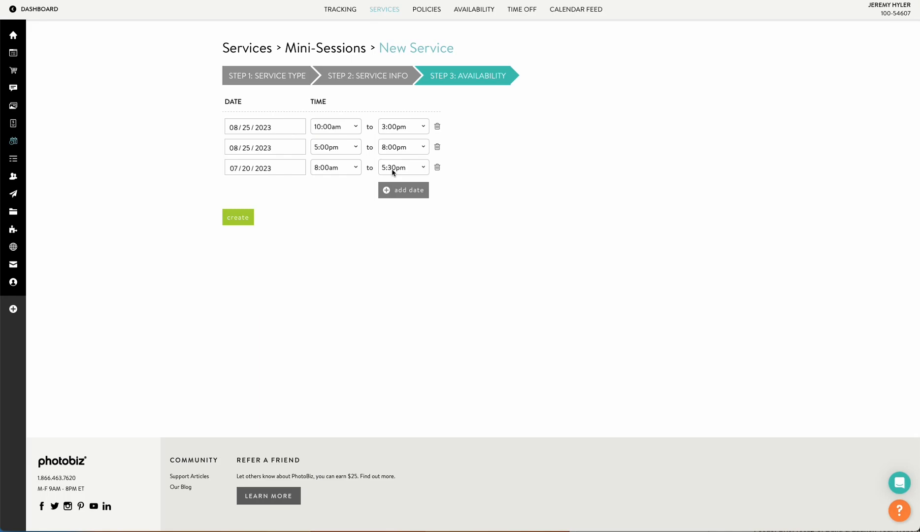
left_click(256, 169)
left_click(284, 180)
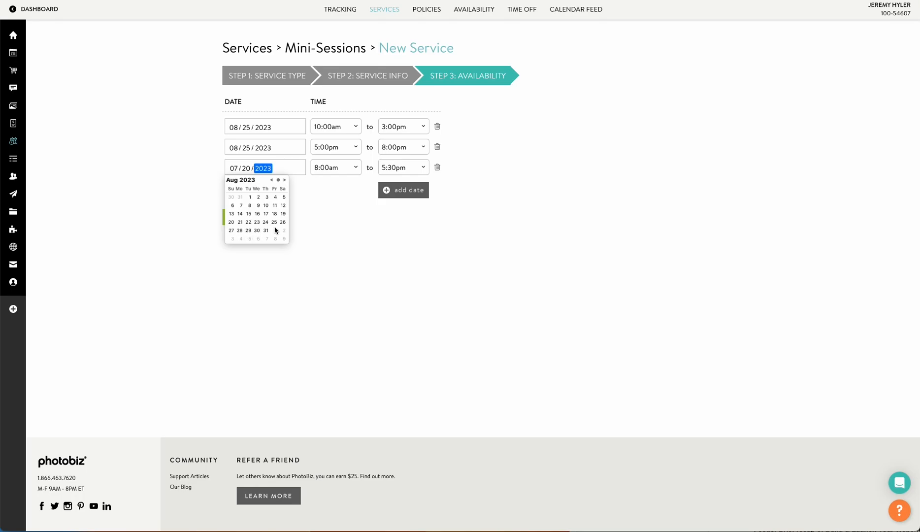
left_click(285, 181)
left_click(284, 198)
left_click(392, 196)
left_click(337, 171)
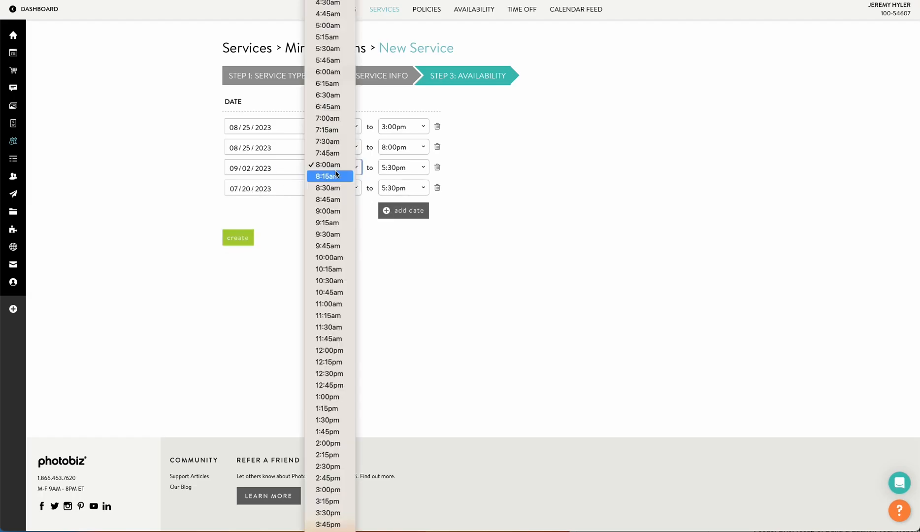
scroll(329, 276, "down", 1)
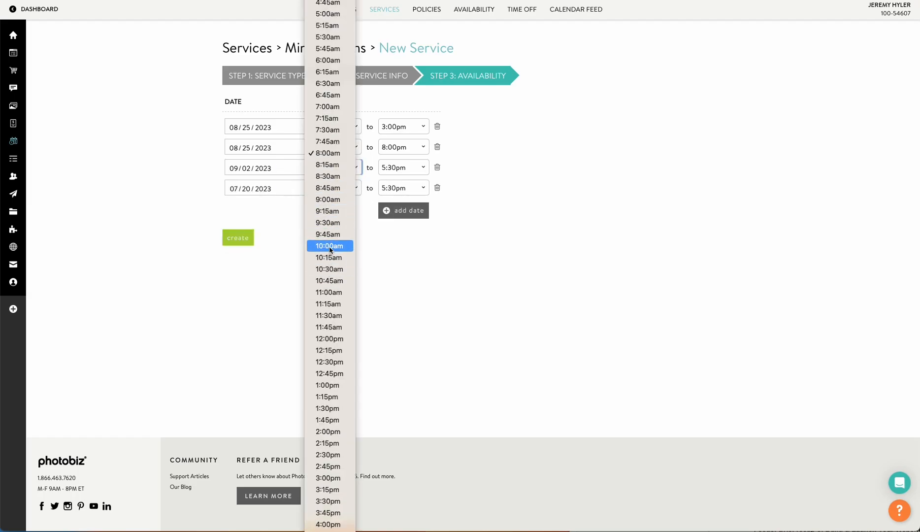
left_click(329, 246)
left_click(392, 169)
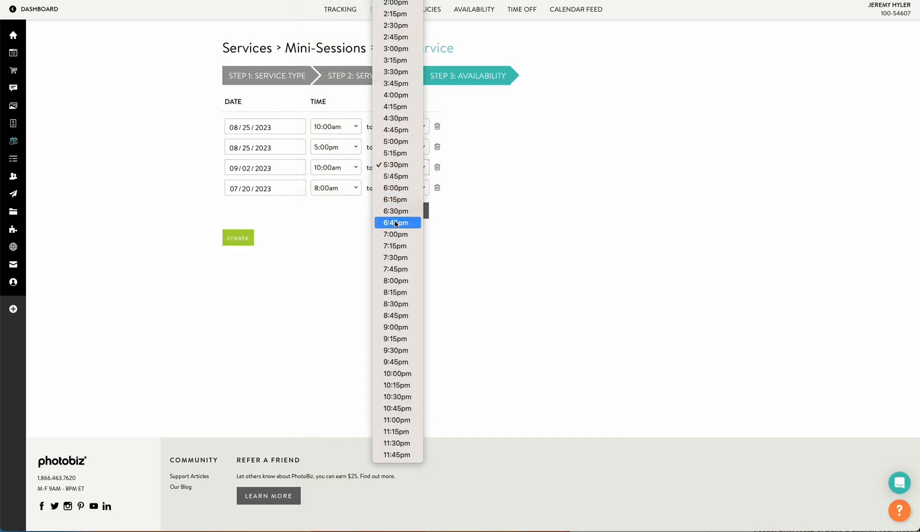
scroll(394, 236, "up", 4)
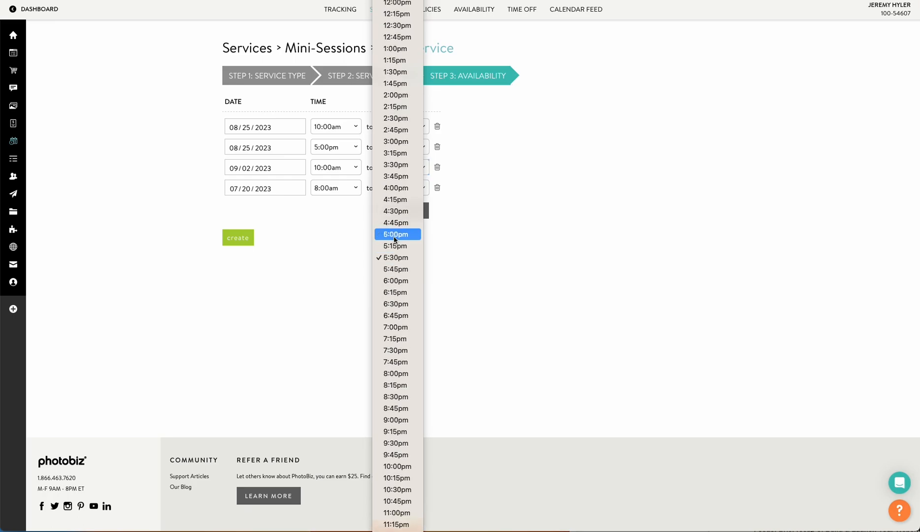
scroll(391, 246, "up", 5)
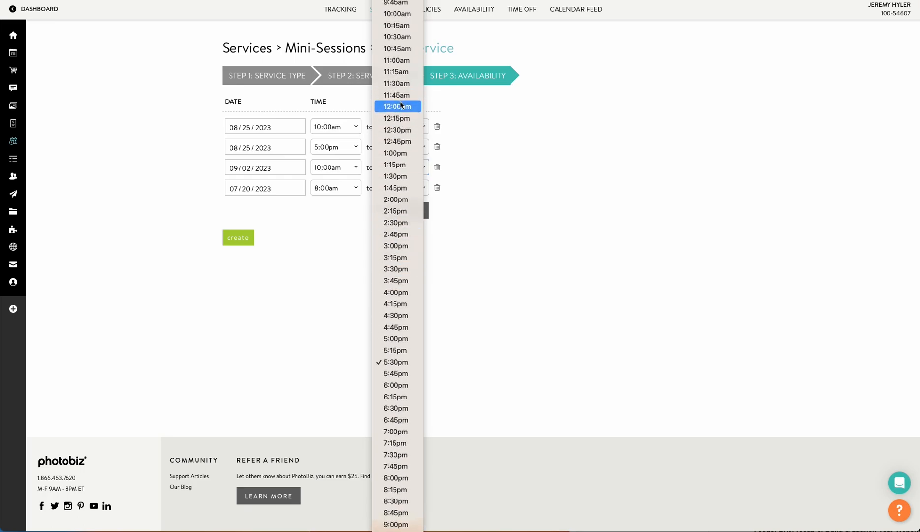
left_click(397, 106)
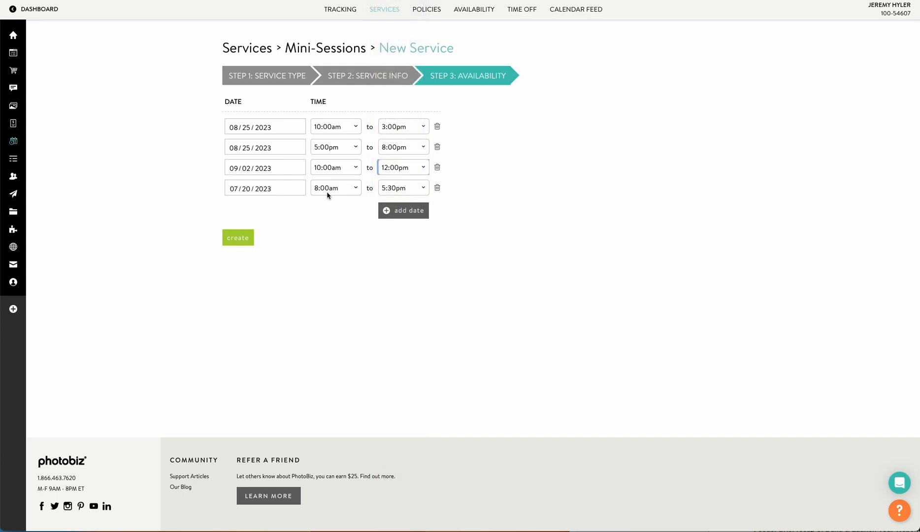
- Set the fourth availability slot to 09/02/2023 from 2:00pm to 6:00pm
left_click(252, 189)
left_click(285, 201)
left_click(285, 201)
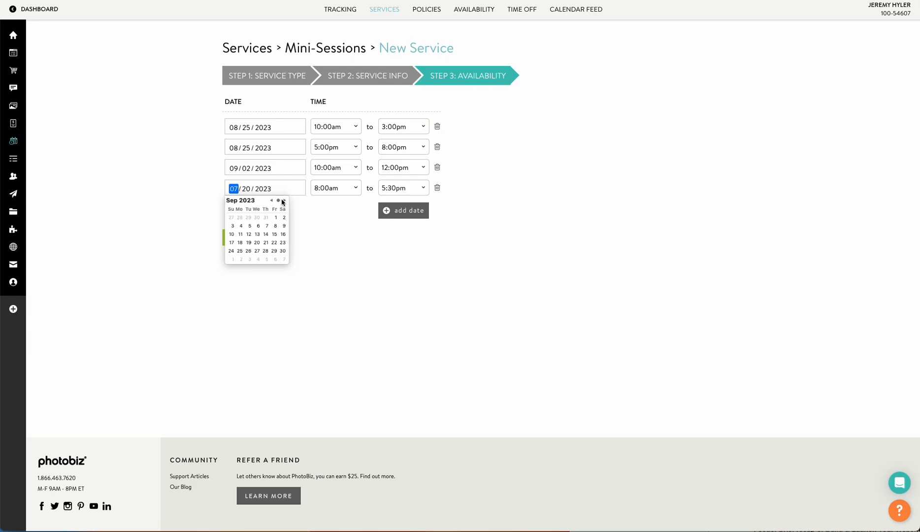
left_click(284, 218)
left_click(336, 188)
scroll(329, 266, "down", 3)
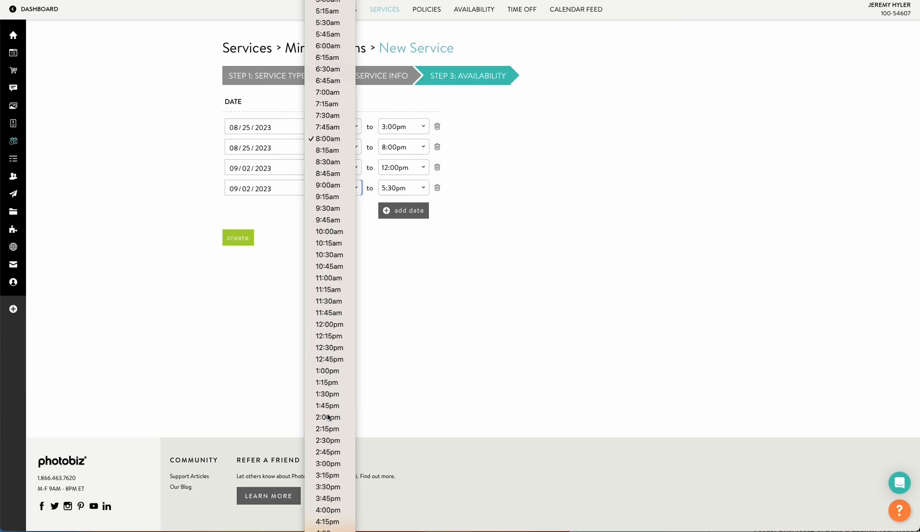
left_click(329, 417)
left_click(397, 188)
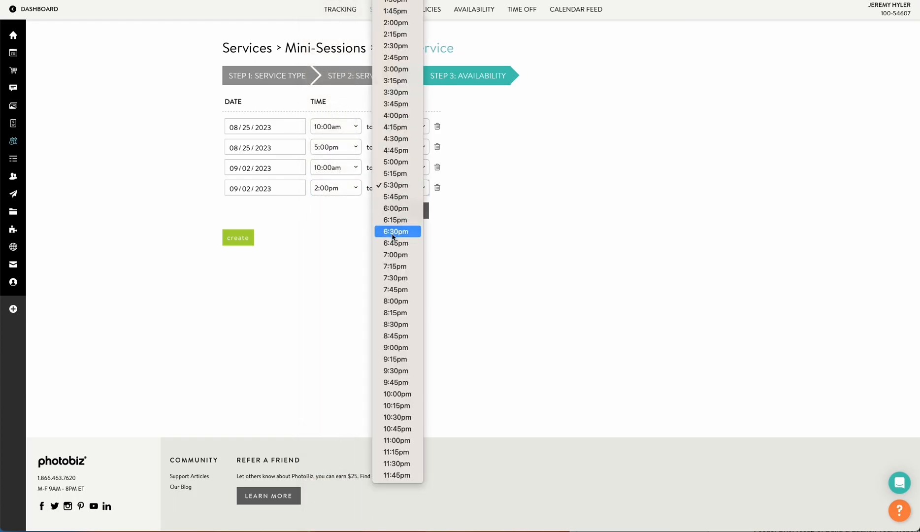
left_click(401, 211)
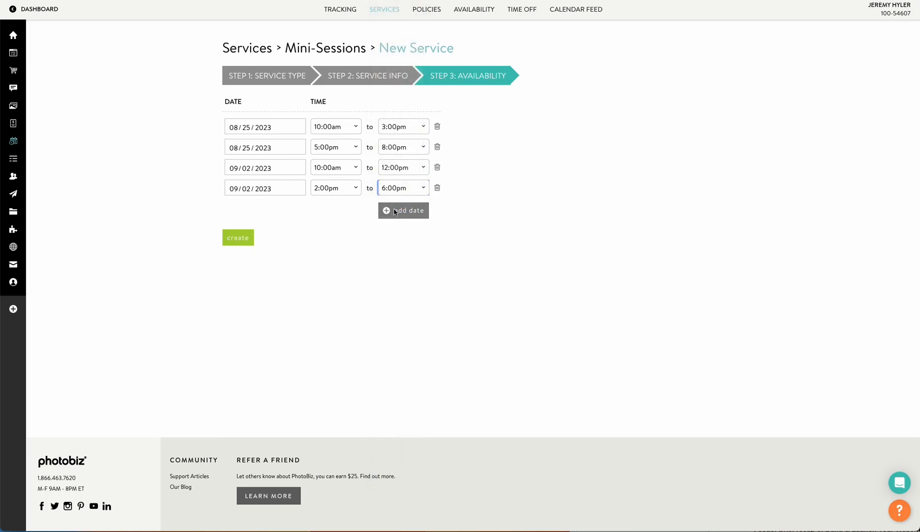
- Add a fifth availability slot on 09/03/2023 from 4:00pm to 8:00pm
left_click(395, 211)
left_click(263, 208)
left_click(285, 222)
left_click(285, 221)
left_click(233, 246)
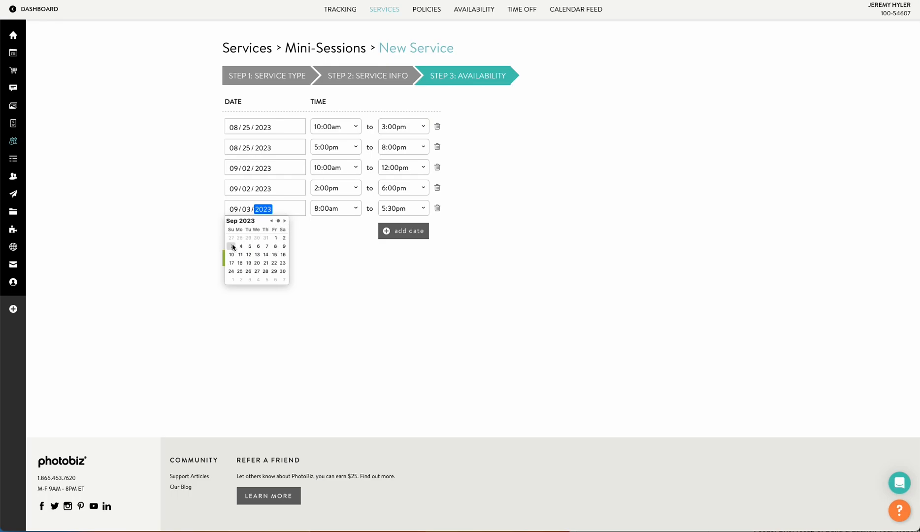
left_click(328, 209)
scroll(333, 273, "down", 3)
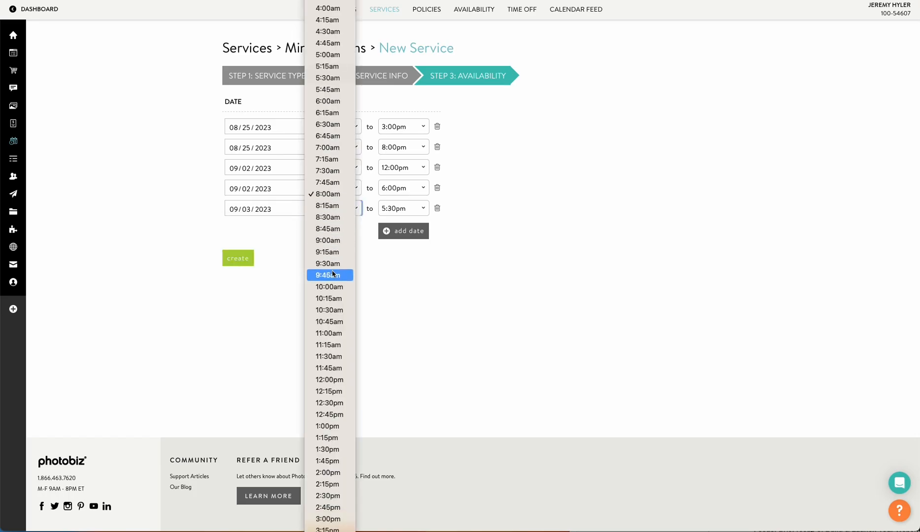
scroll(336, 315, "down", 5)
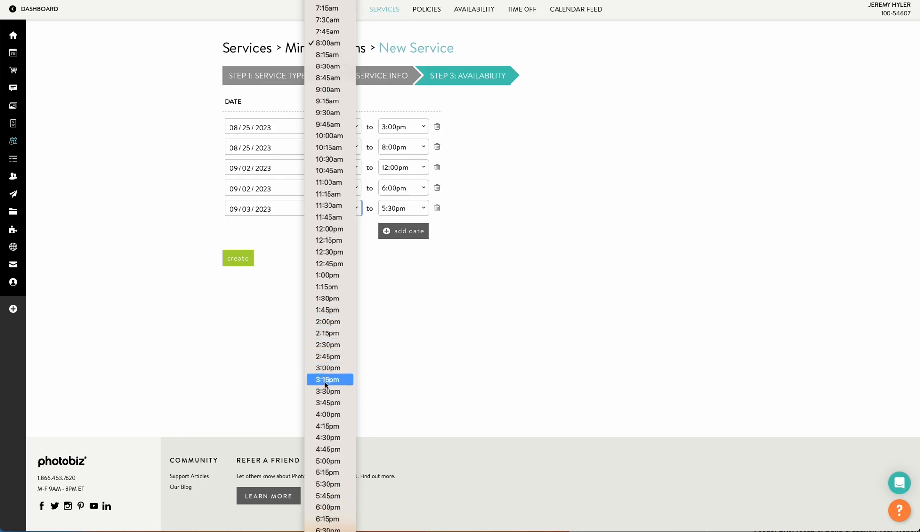
left_click(327, 414)
left_click(399, 208)
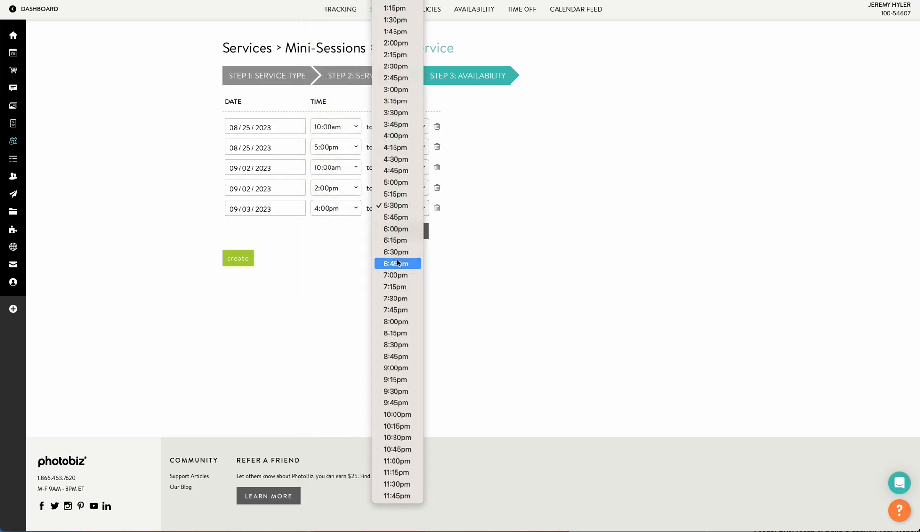
left_click(317, 279)
key("8")
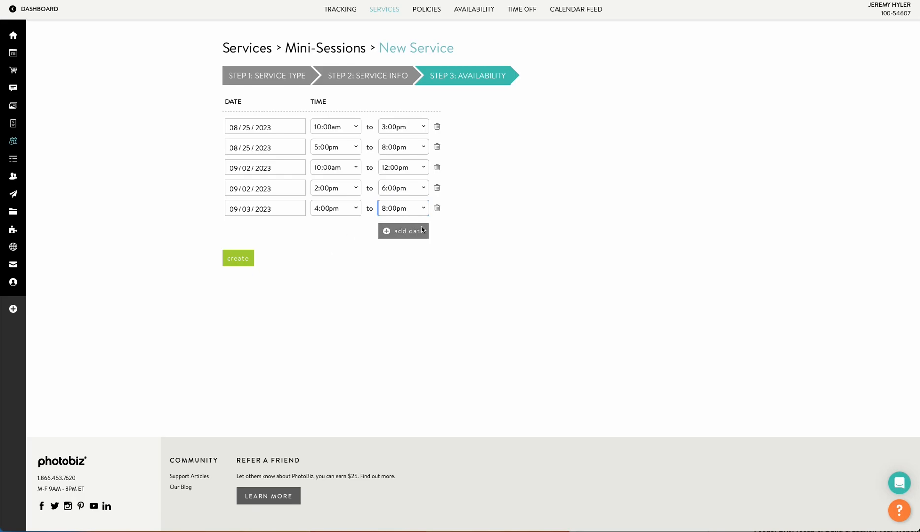
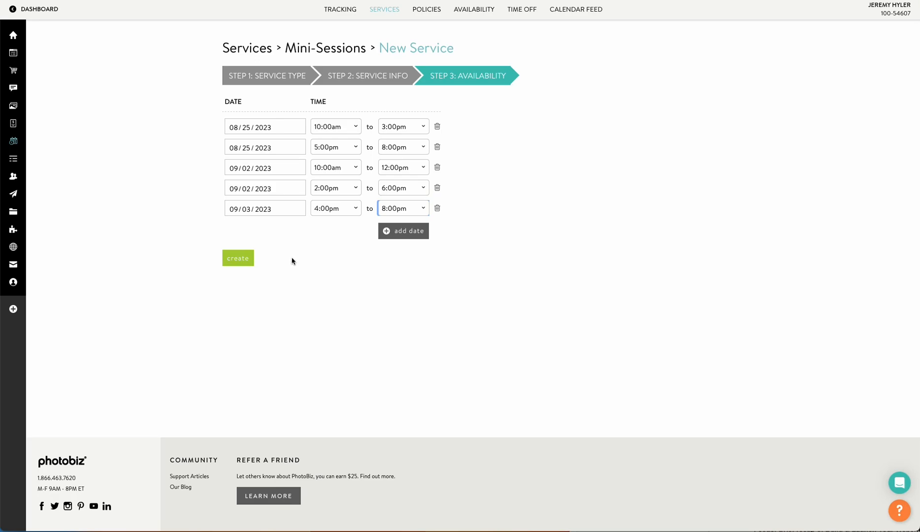
left_click(237, 258)
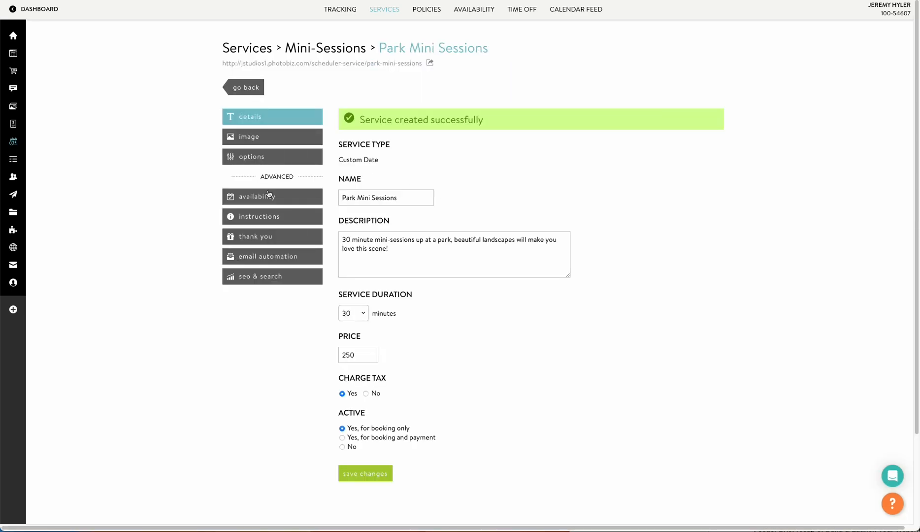
left_click(277, 140)
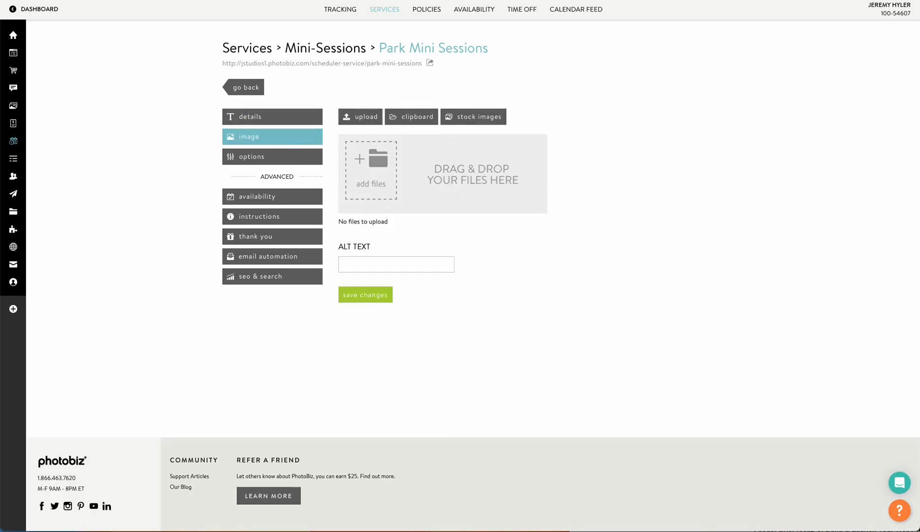
left_click_drag(916, 192, 394, 171)
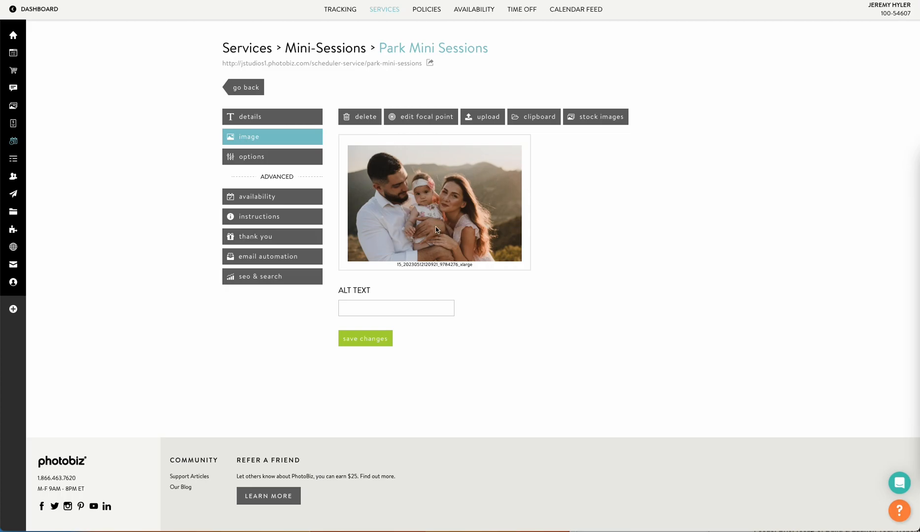
- Assign the Appointment Reminder & Testimonial Series as the service's email automation and save the change
left_click(288, 157)
left_click(278, 194)
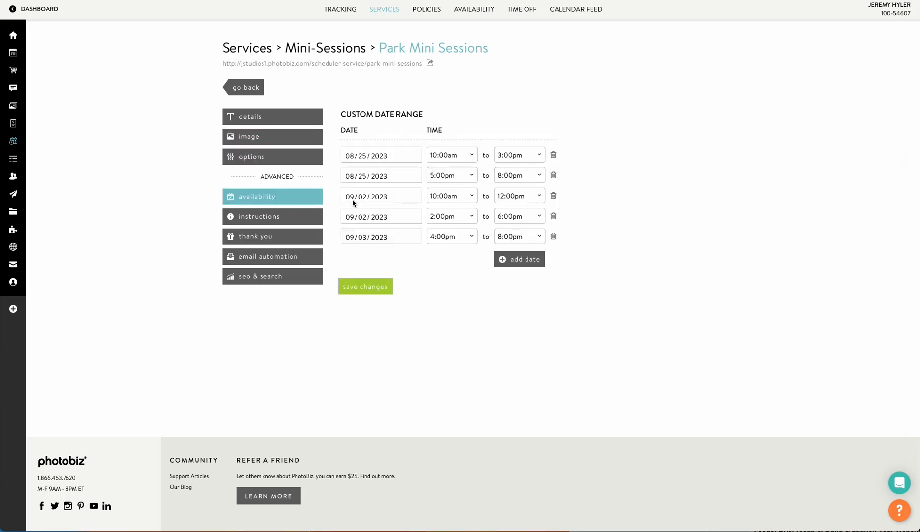
left_click(259, 223)
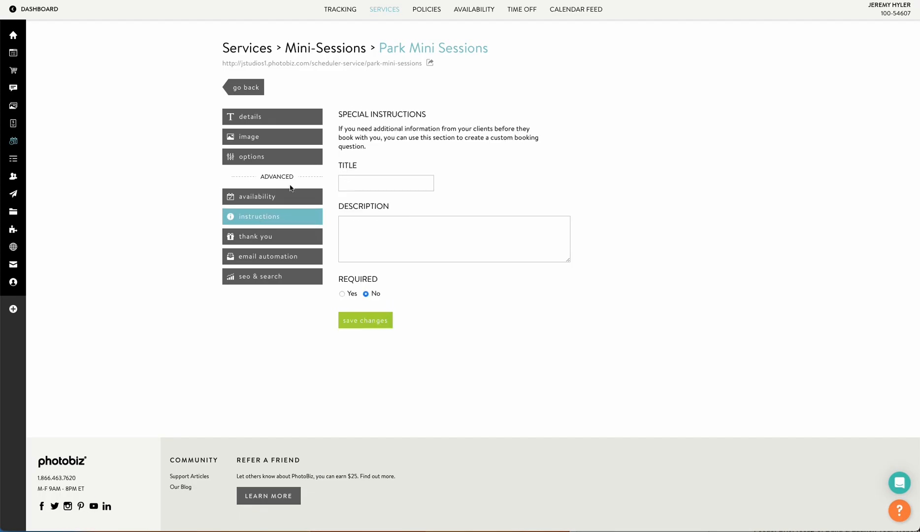
left_click(298, 236)
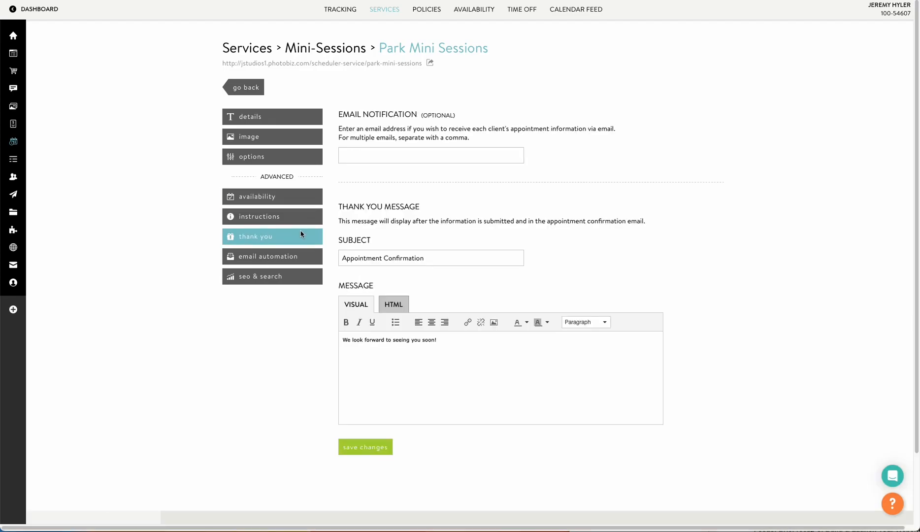
left_click(283, 259)
left_click(382, 159)
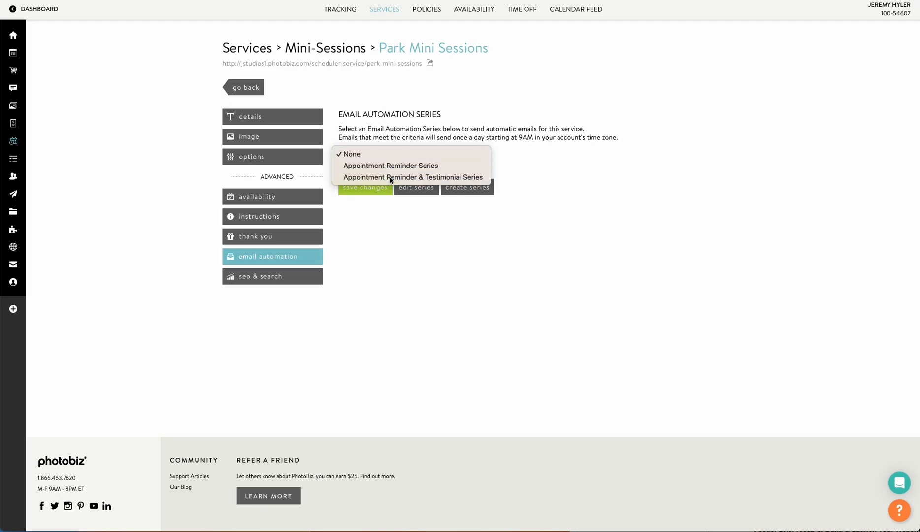
left_click(390, 177)
left_click(367, 189)
left_click(417, 157)
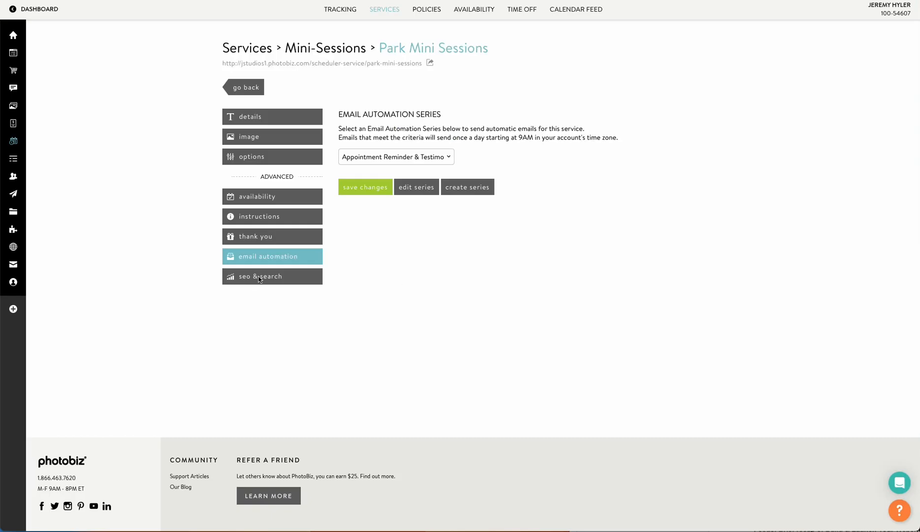
- Return to the service list and look through the In-Studio and Mini-Sessions categories
left_click(243, 87)
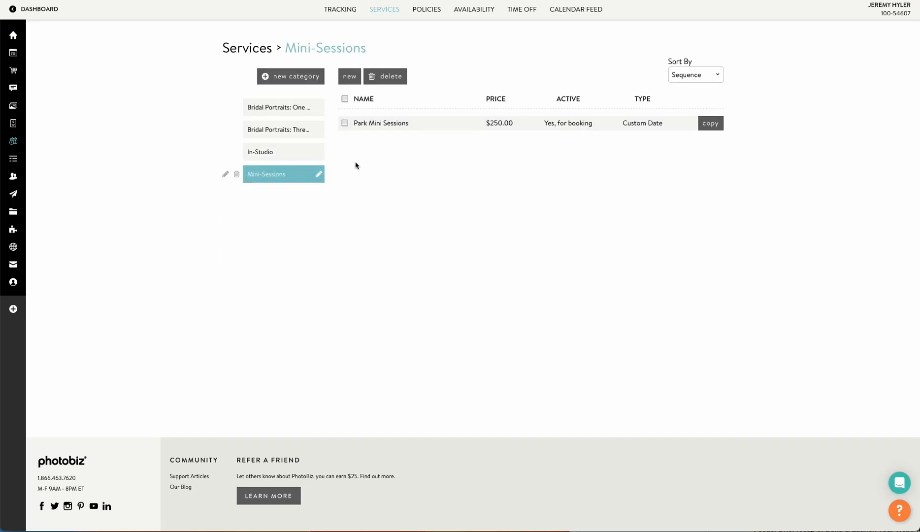
left_click(278, 151)
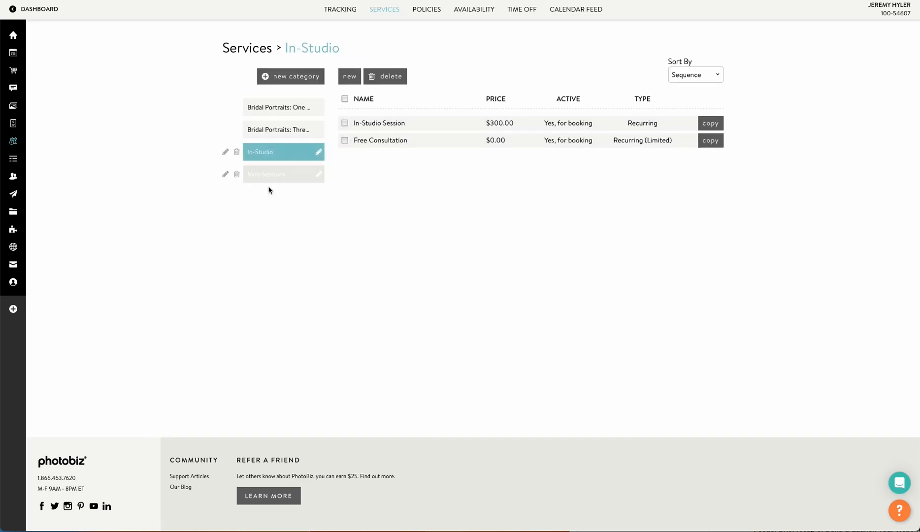
left_click(296, 174)
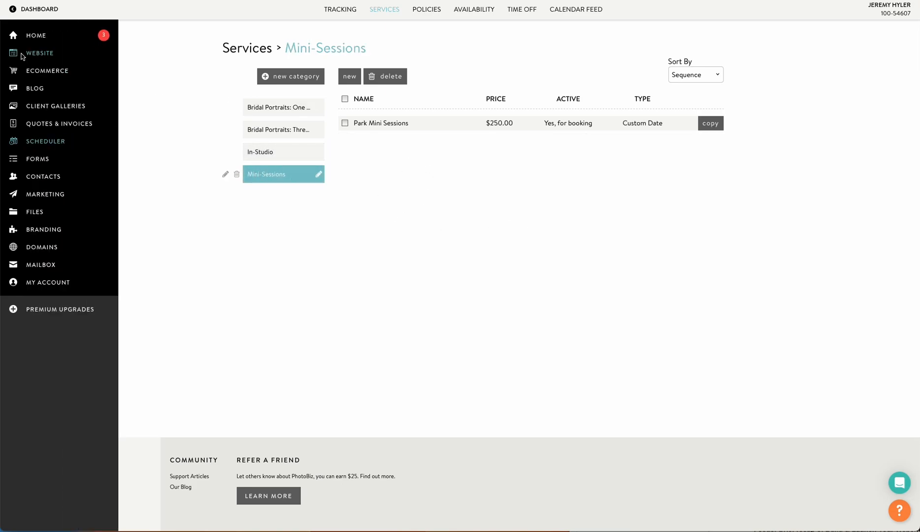
- Open the website builder and move the Booking page into the Linked Pges group, above Booking (copy)
left_click(23, 53)
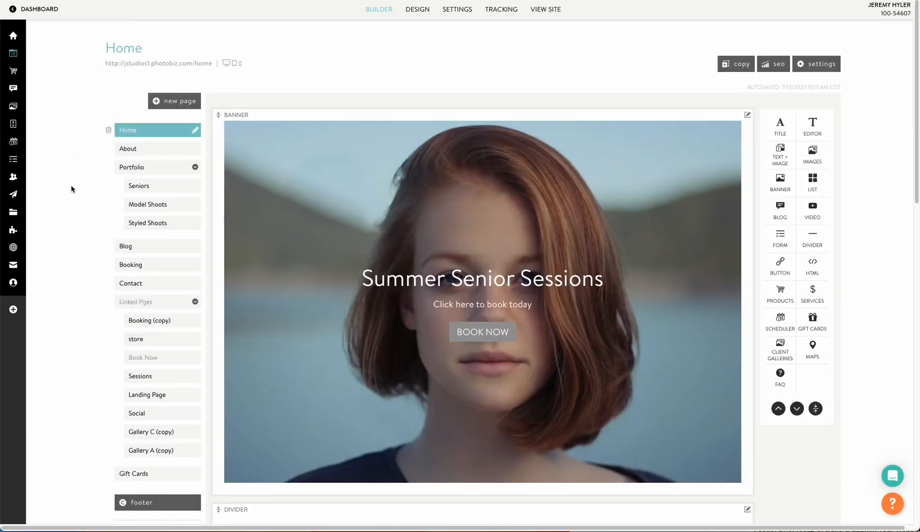
left_click(140, 265)
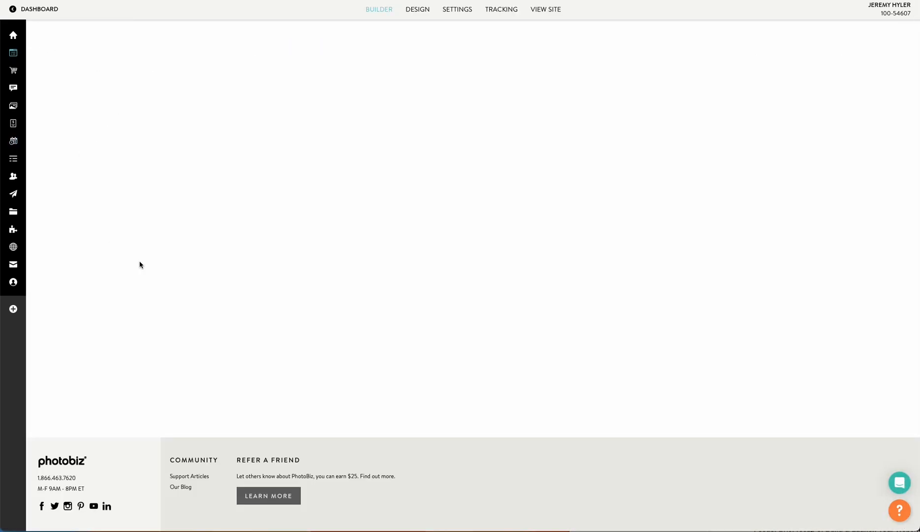
scroll(343, 275, "down", 15)
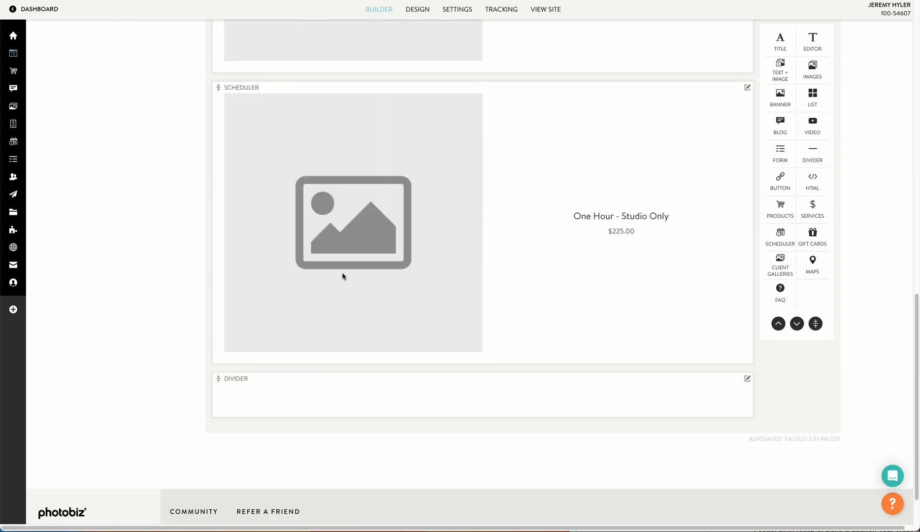
scroll(343, 276, "up", 15)
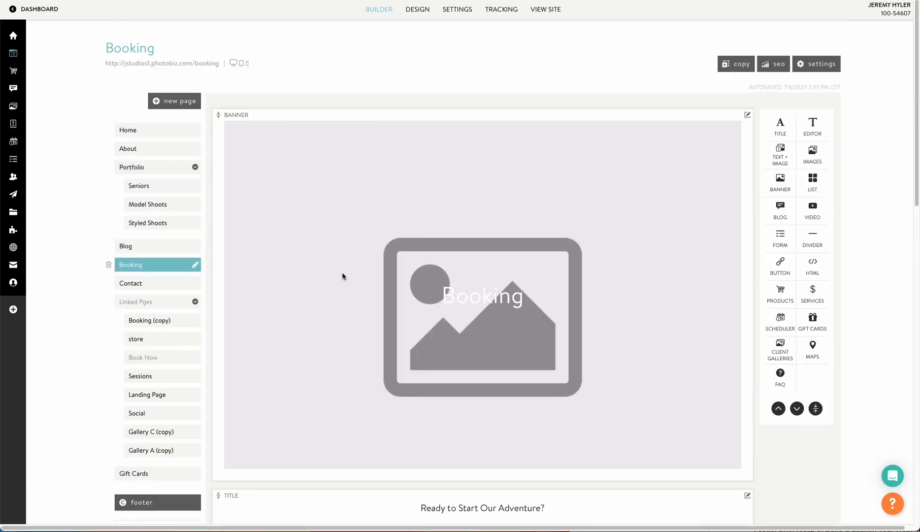
left_click(157, 320)
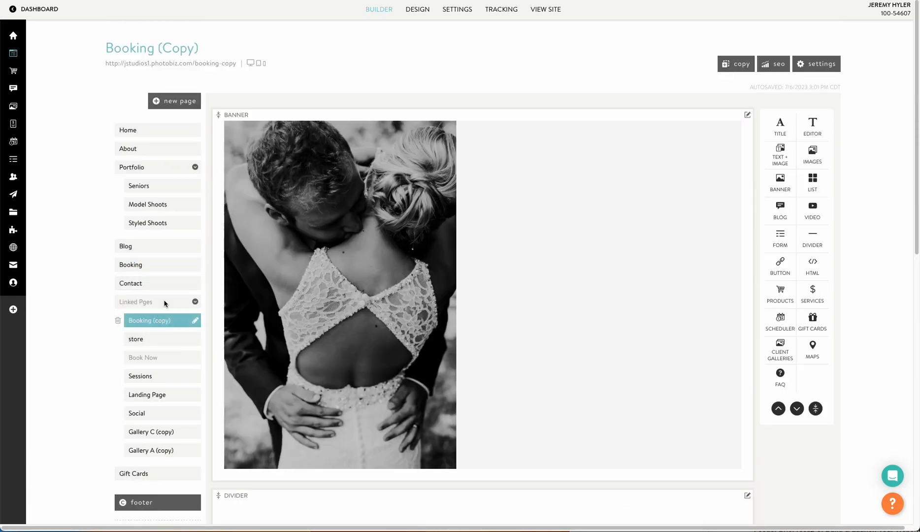
scroll(425, 232, "down", 15)
scroll(423, 288, "up", 15)
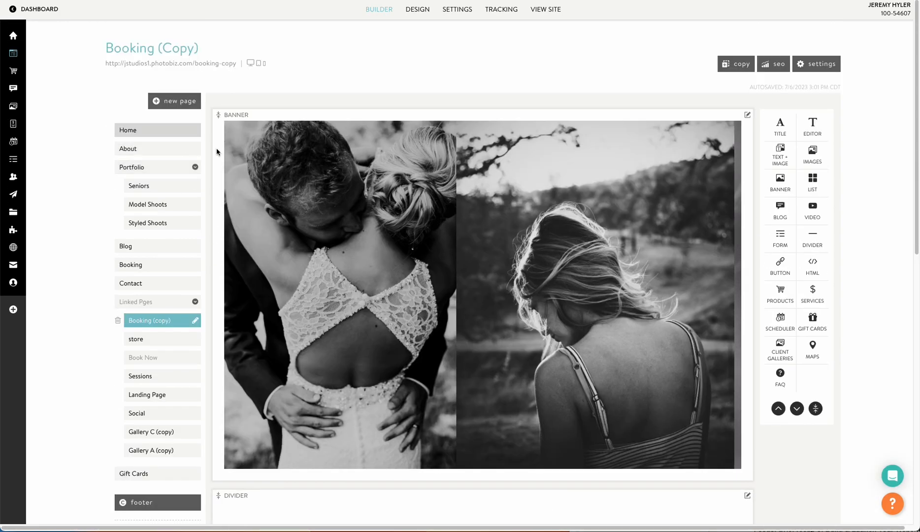
left_click_drag(153, 266, 155, 310)
- Create a visible page named Booking Sessions from the Booking page design, with its content included
left_click(188, 98)
left_click(176, 119)
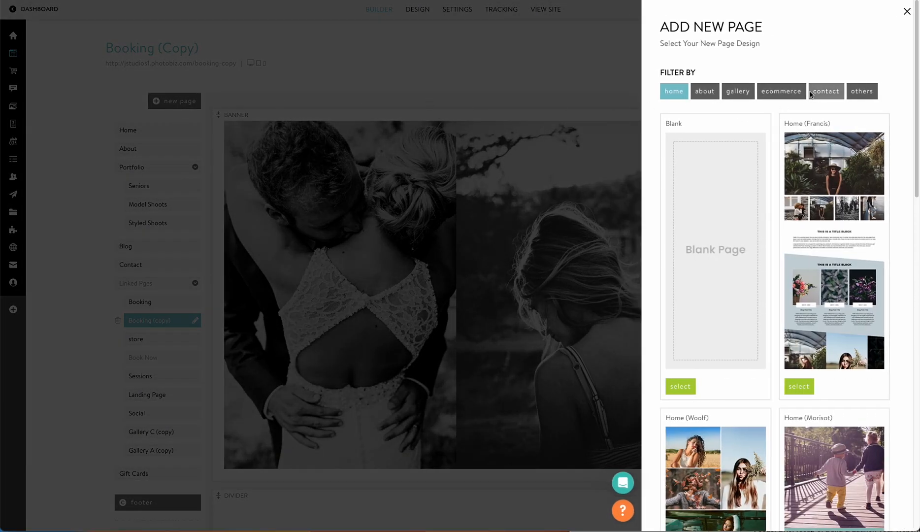
left_click(776, 91)
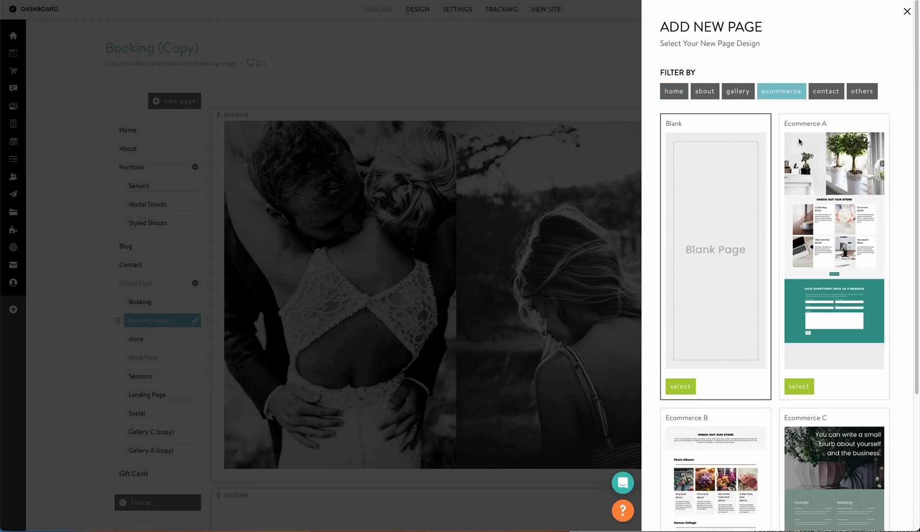
left_click(850, 97)
scroll(735, 227, "down", 5)
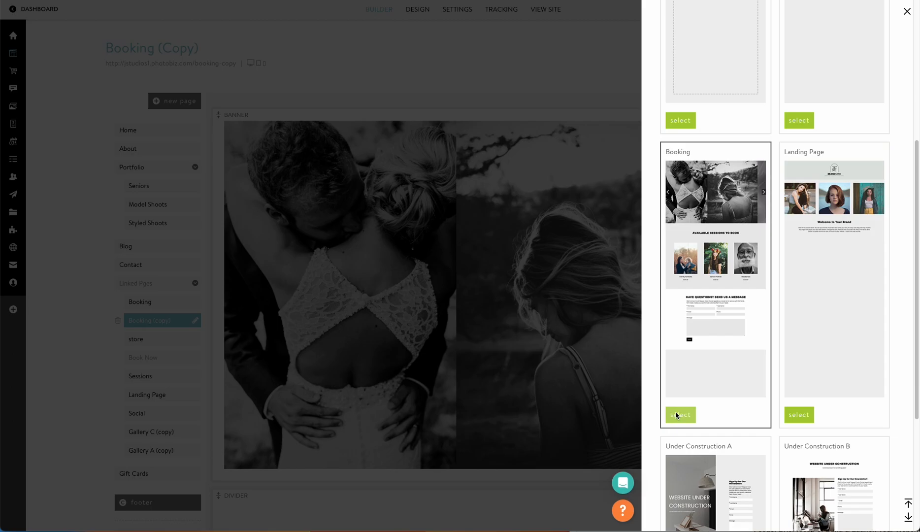
left_click(676, 415)
left_click(688, 122)
left_click_drag(690, 122, 713, 127)
key("BackSpace")
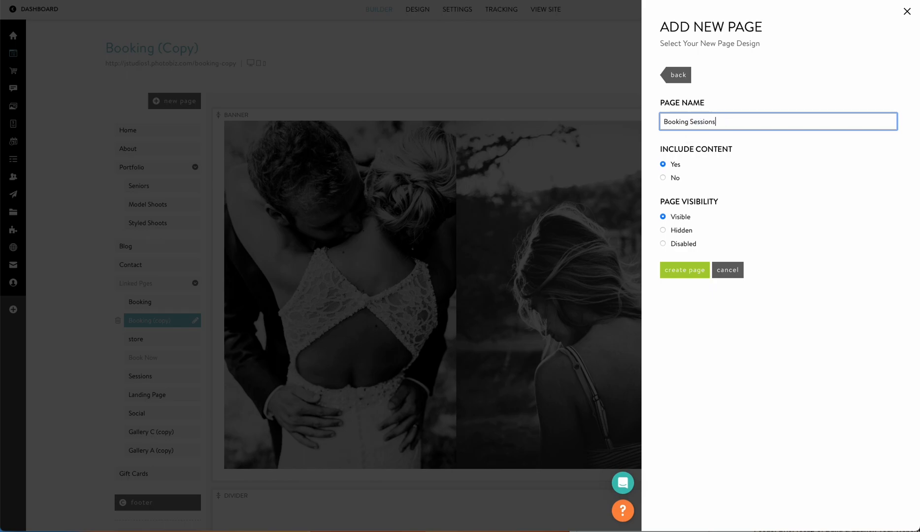
left_click(683, 270)
- Place the Booking Sessions page between Blog and Contact in the page list and collapse the Linked Pges group
left_click(150, 493)
left_click_drag(150, 493, 164, 249)
left_click(147, 266)
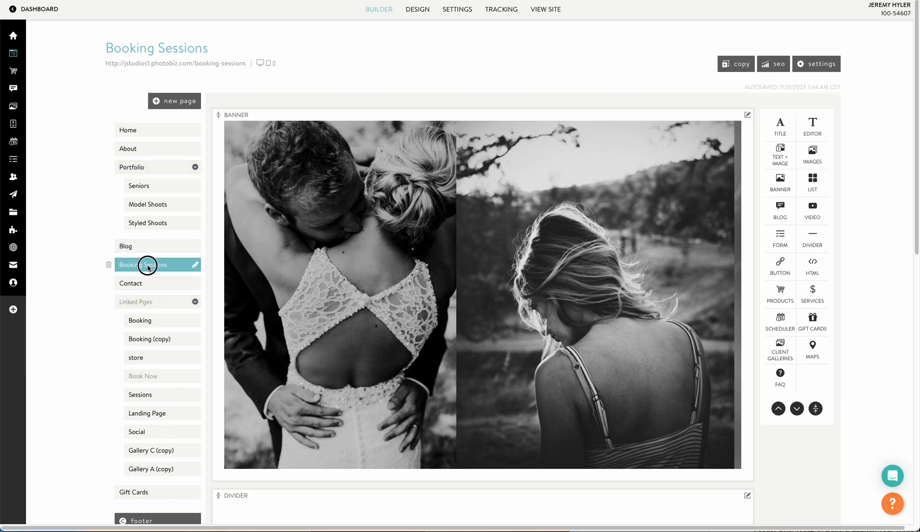
left_click(195, 302)
- Examine the Booking Sessions page's blocks in the builder and its live version on the website
scroll(356, 238, "down", 4)
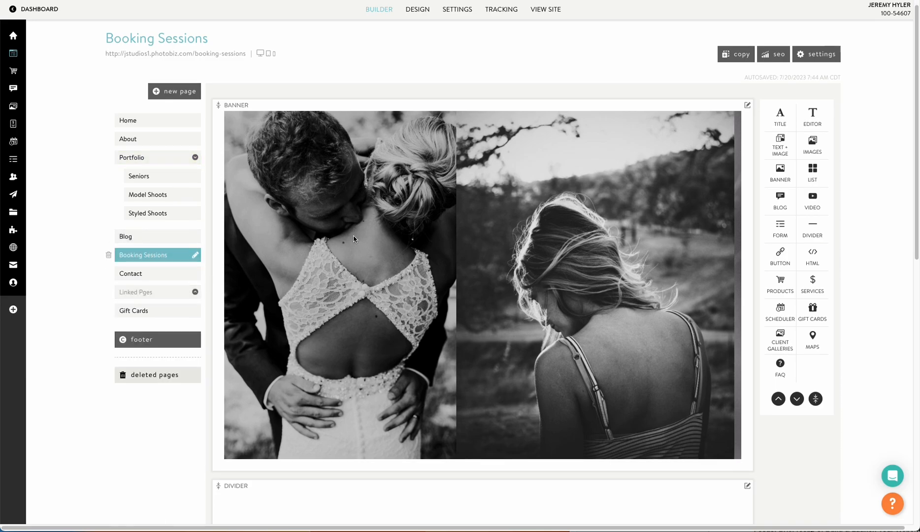
scroll(415, 291, "down", 4)
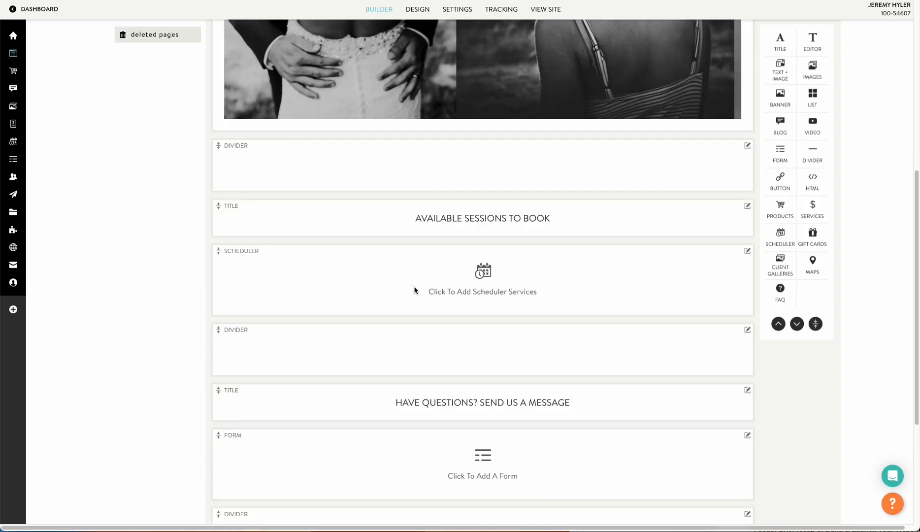
scroll(415, 289, "up", 7)
left_click(226, 66)
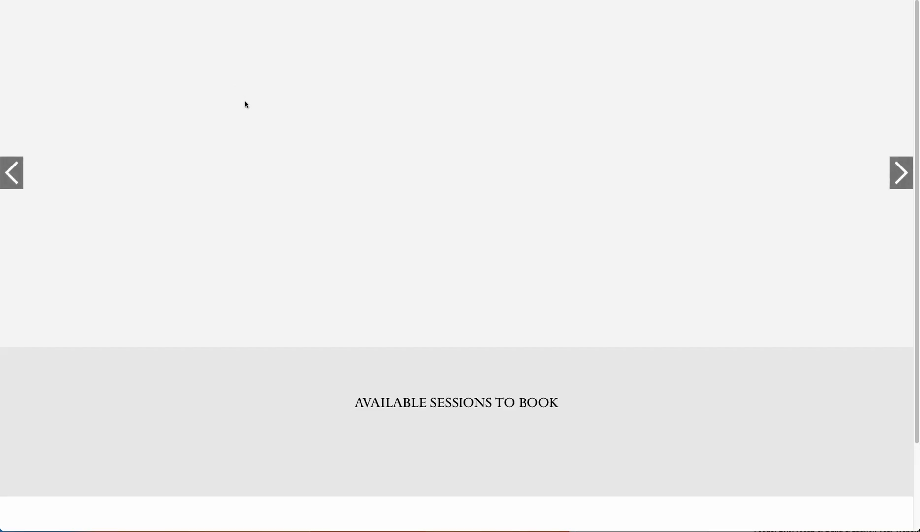
scroll(345, 244, "down", 3)
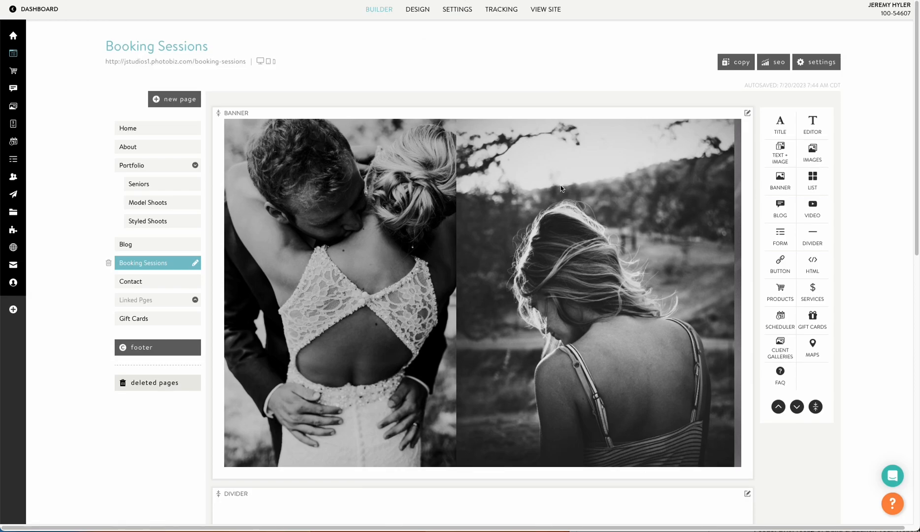
- Delete the empty scheduler block and insert a new one below the AVAILABLE SESSIONS TO BOOK title
scroll(557, 182, "down", 7)
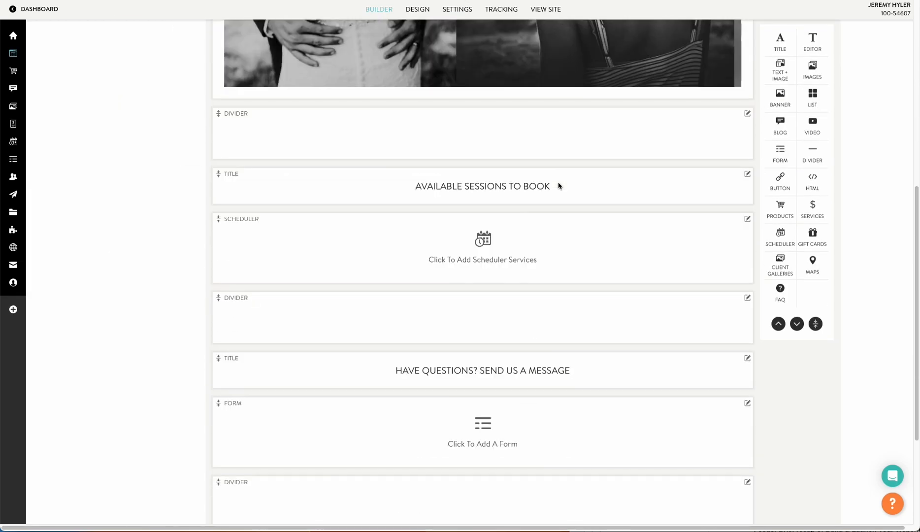
left_click(747, 219)
left_click(731, 273)
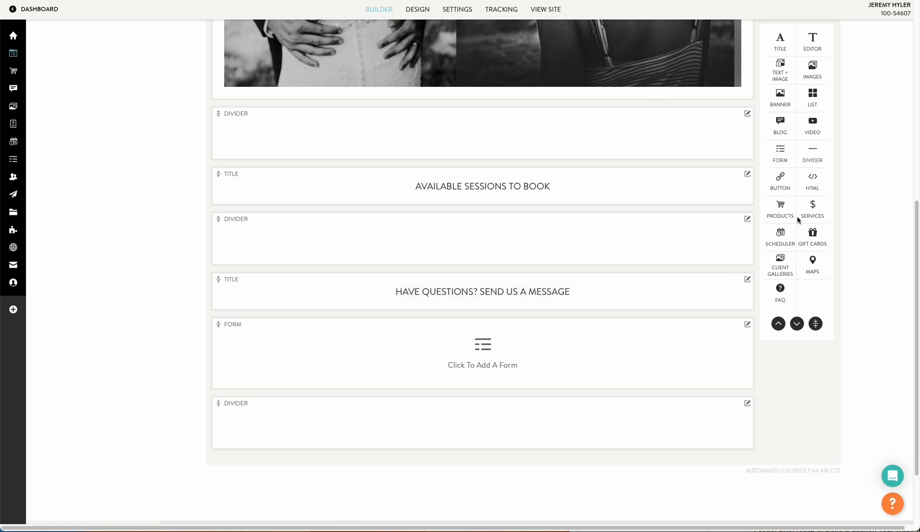
left_click_drag(781, 242, 696, 207)
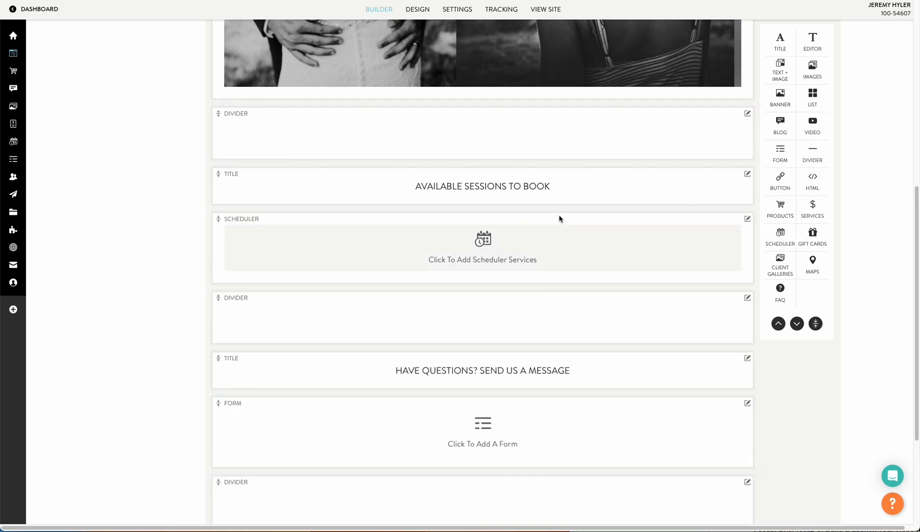
- Set the new scheduler block to show the In-Studio Session service from the In-Studio category and save it
left_click(483, 243)
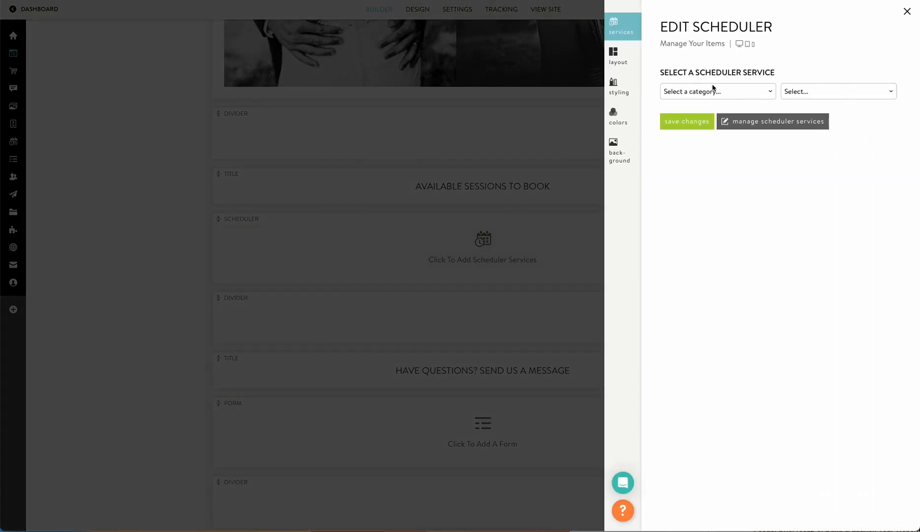
left_click(711, 89)
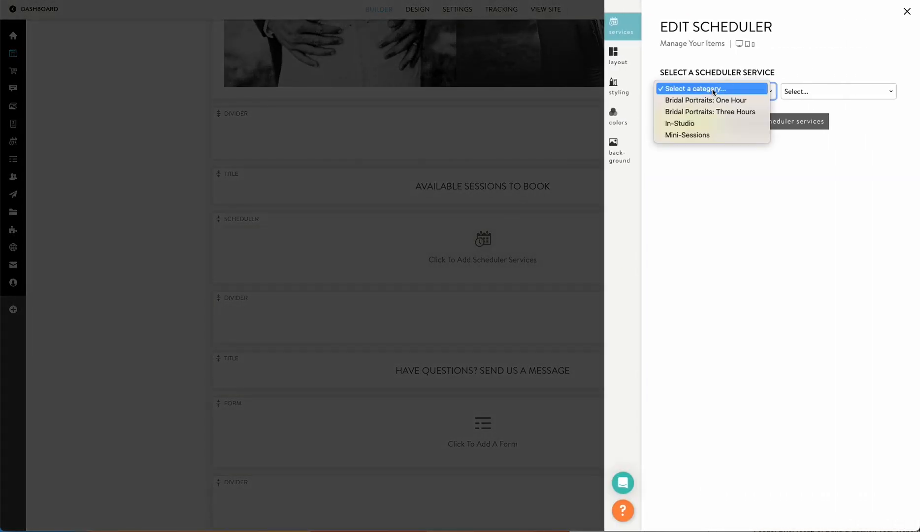
left_click(714, 127)
left_click(680, 122)
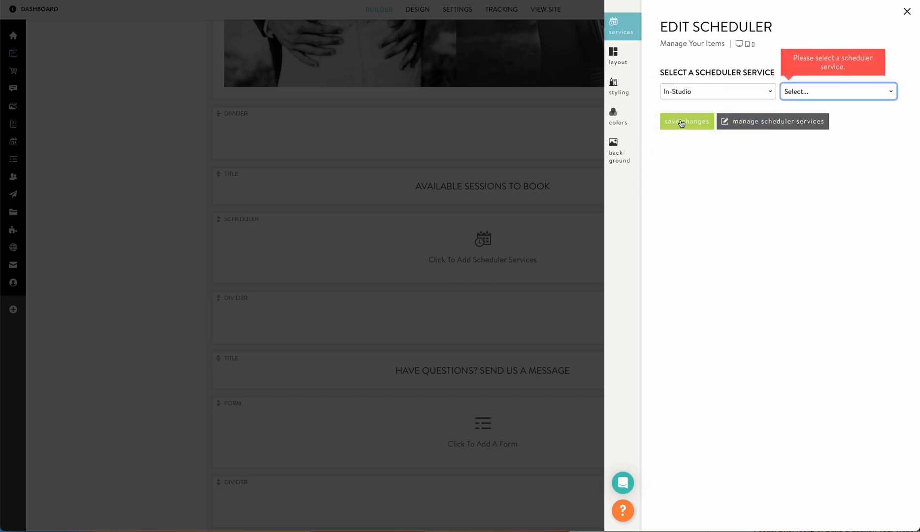
left_click(811, 97)
left_click(811, 100)
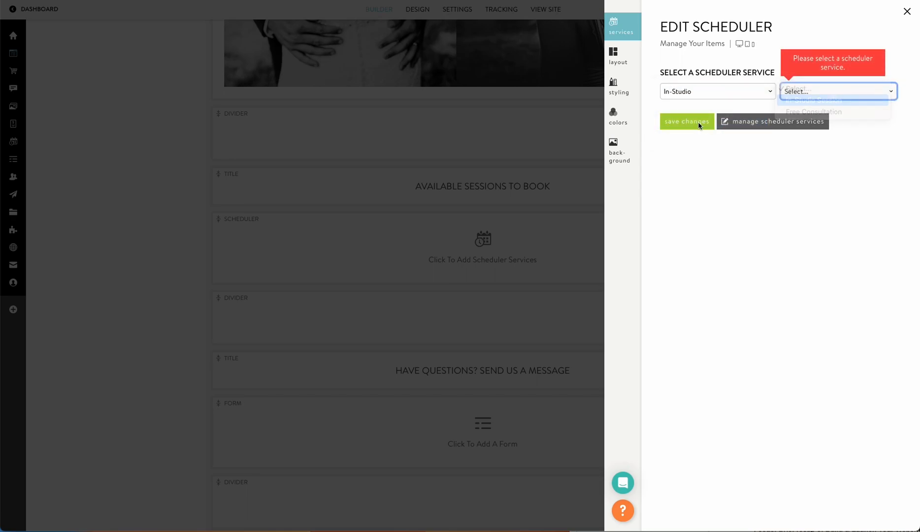
left_click(695, 123)
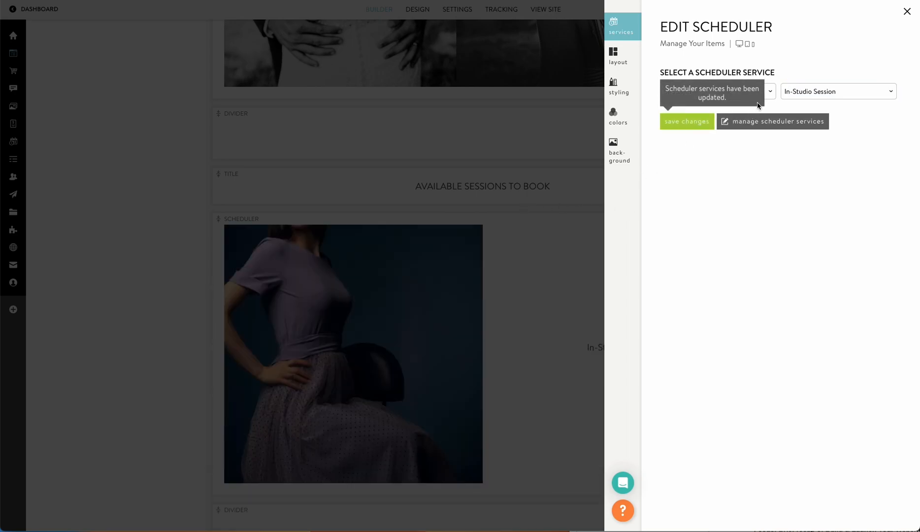
- Change the scheduler block's service to Park Mini Sessions from the Mini-Sessions category and save it
left_click(768, 91)
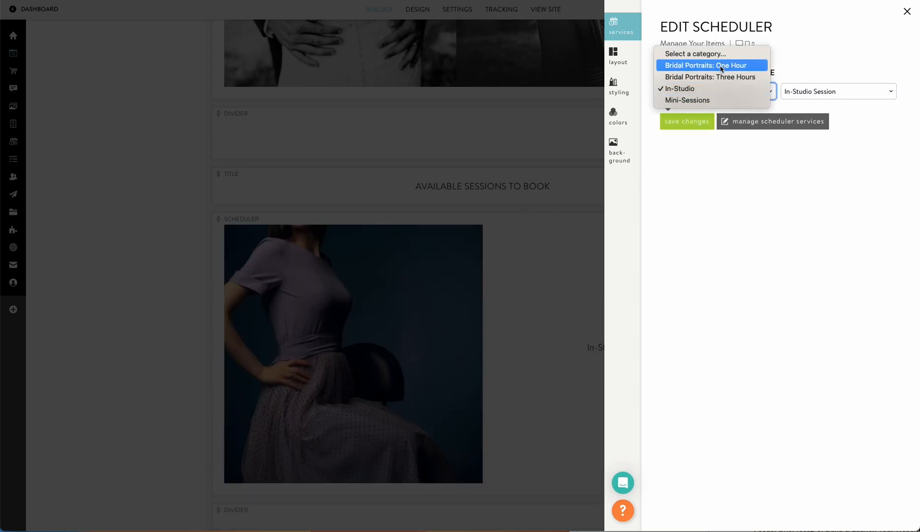
left_click(713, 100)
left_click(785, 90)
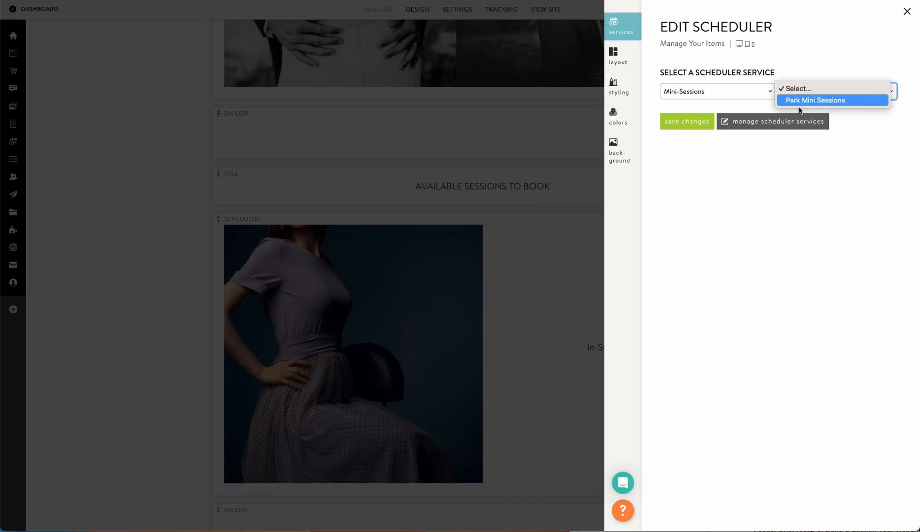
left_click(808, 101)
left_click(702, 122)
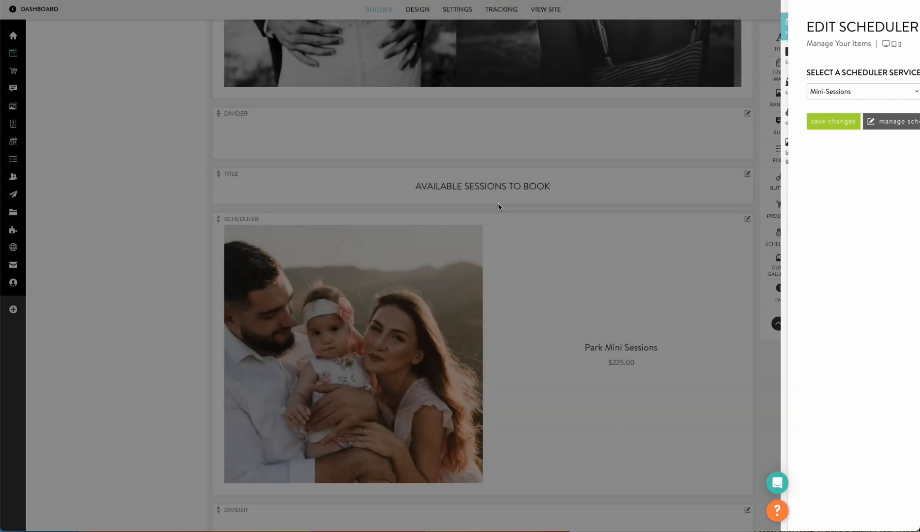
- Examine the scheduler block on the Booking Sessions page and the single-item layouts available for it
scroll(524, 219, "up", 10)
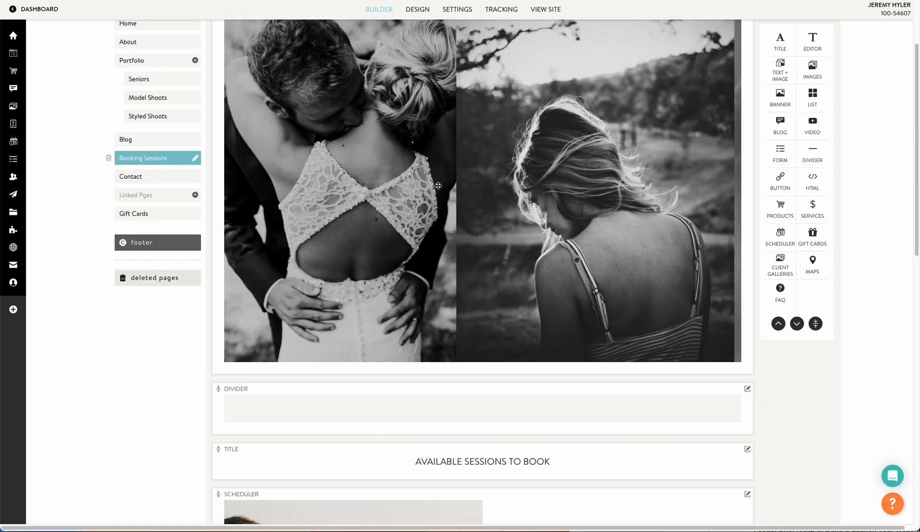
scroll(438, 186, "down", 6)
left_click(469, 218)
left_click(620, 62)
scroll(696, 185, "down", 10)
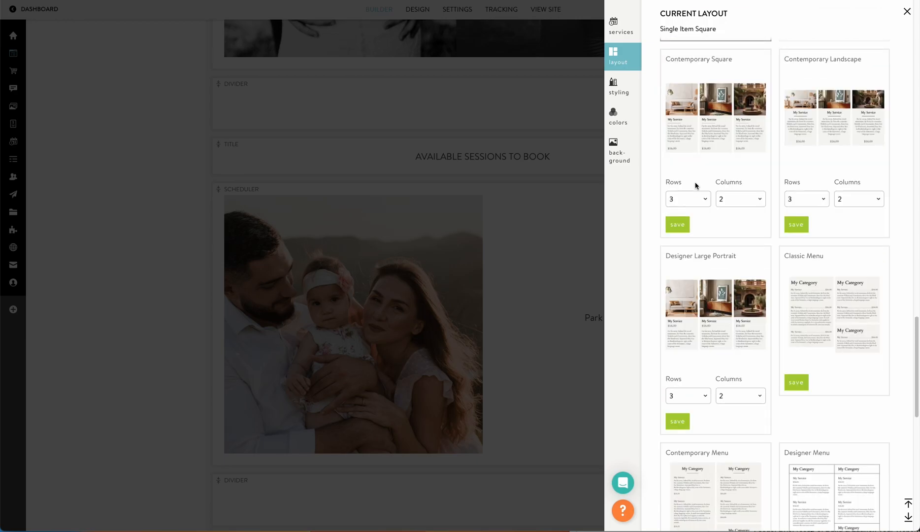
scroll(696, 185, "down", 8)
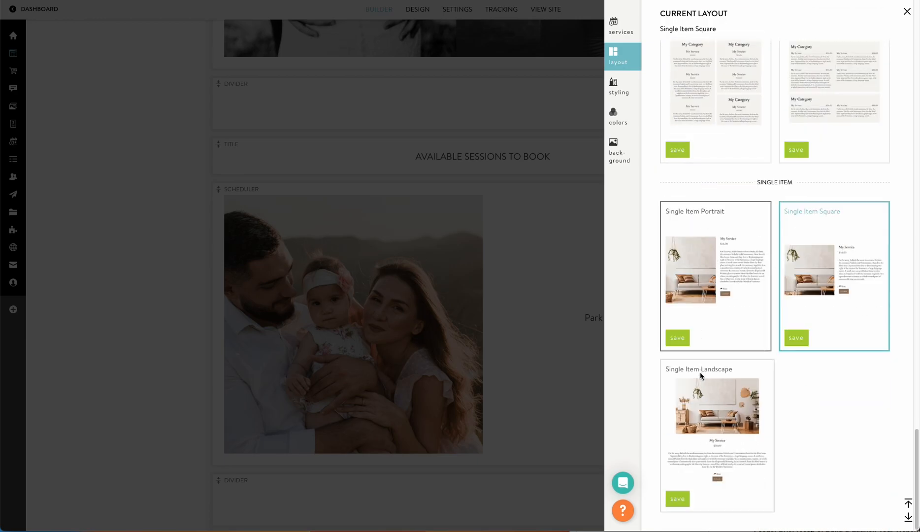
left_click(463, 210)
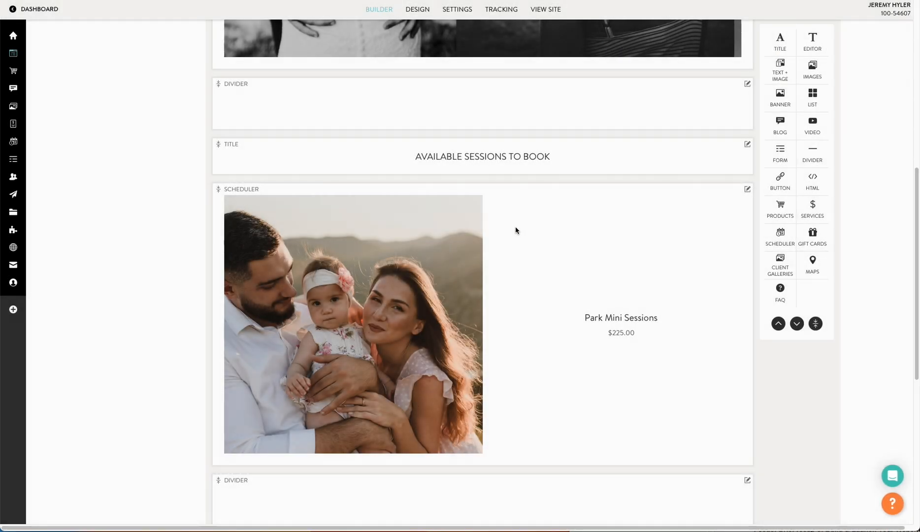
scroll(477, 223, "up", 10)
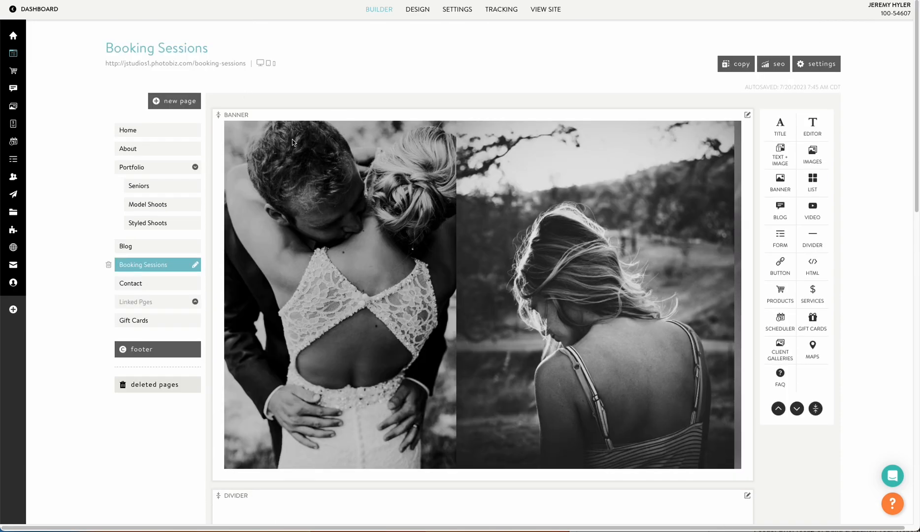
scroll(431, 224, "down", 7)
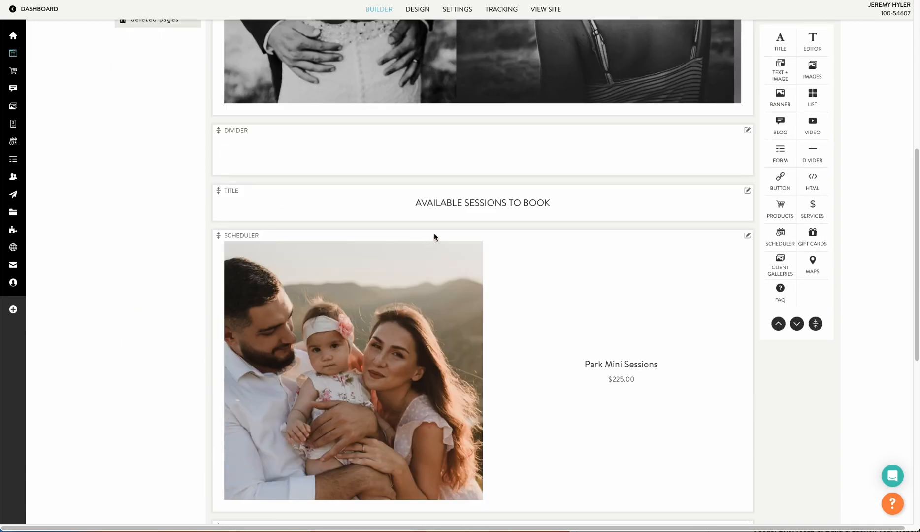
scroll(450, 296, "down", 3)
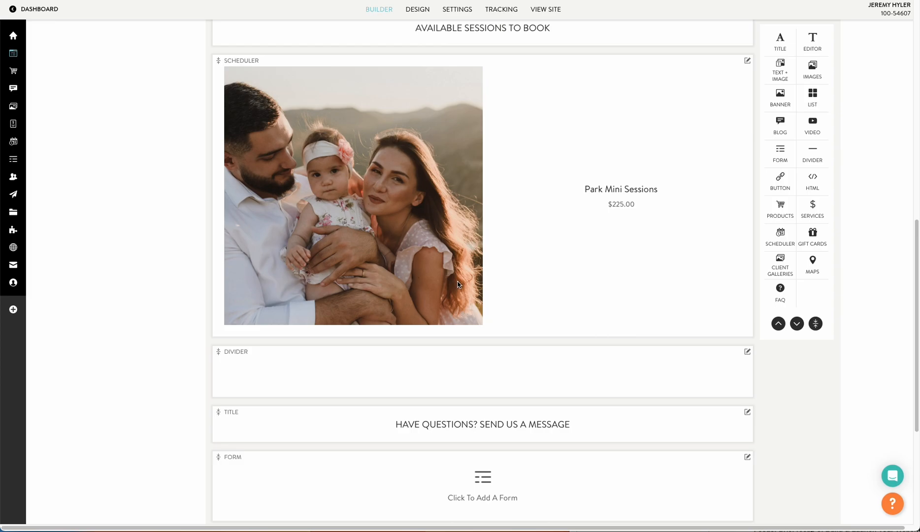
scroll(458, 285, "up", 4)
- Apply the Classic Landscape layout with 1 row and 3 columns to the scheduler block
left_click(470, 319)
left_click(625, 63)
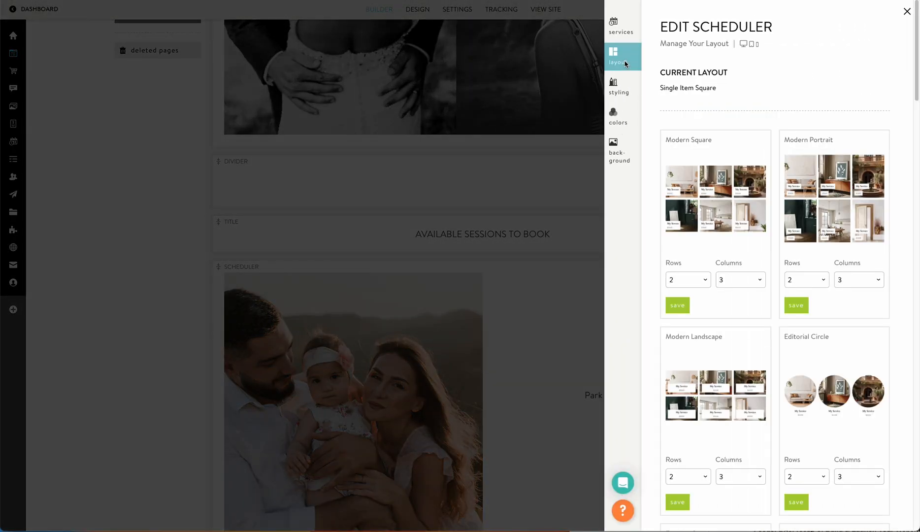
scroll(751, 274, "down", 2)
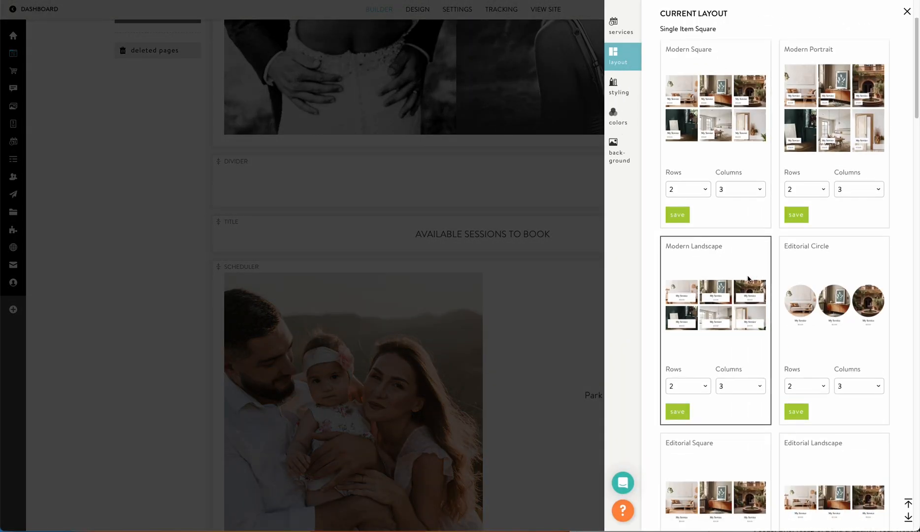
scroll(754, 372, "down", 3)
scroll(743, 360, "up", 4)
scroll(742, 360, "down", 6)
scroll(742, 359, "down", 9)
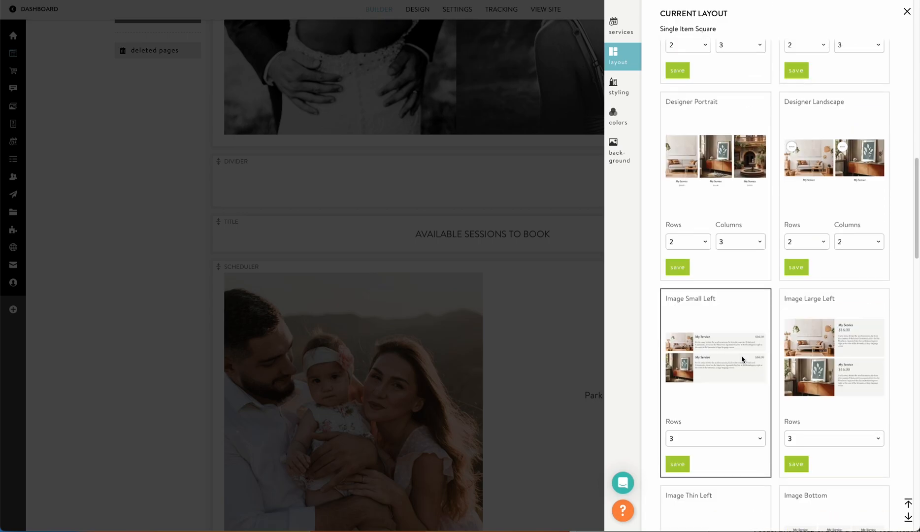
scroll(788, 354, "down", 3)
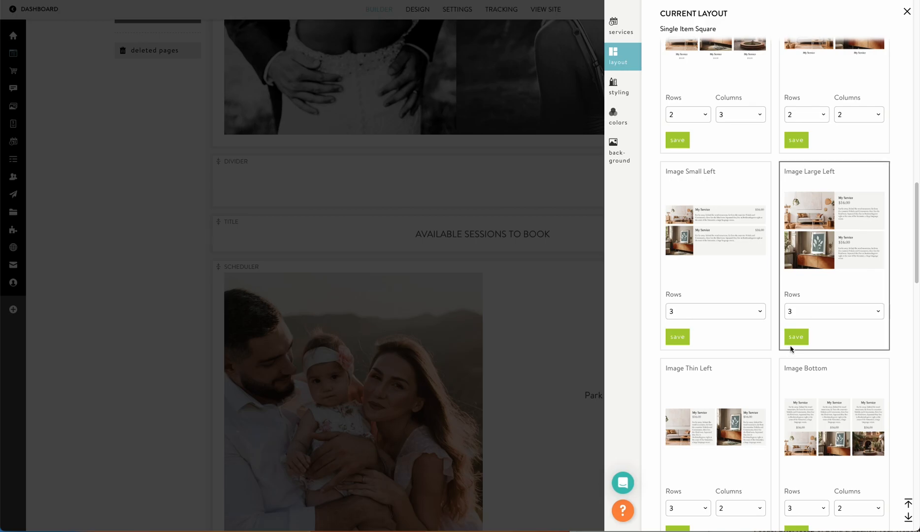
scroll(790, 349, "down", 5)
scroll(705, 402, "down", 1)
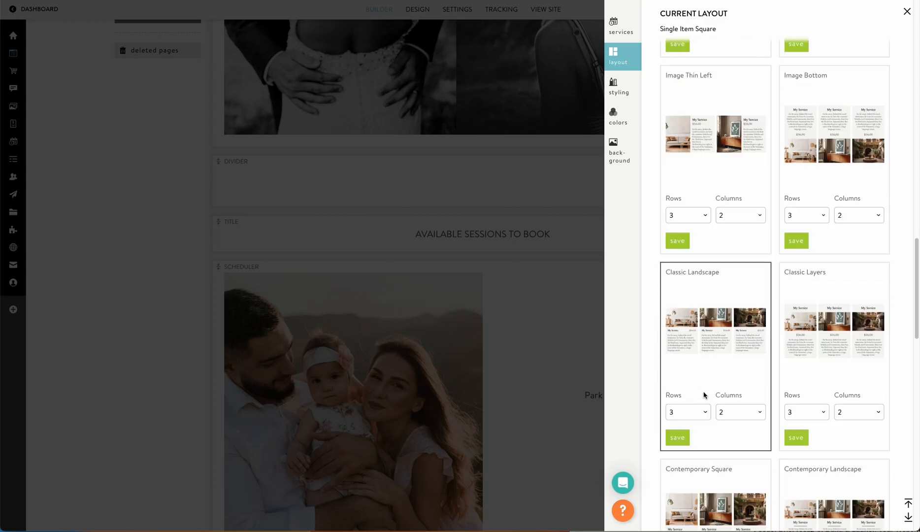
scroll(690, 345, "down", 2)
left_click(678, 348)
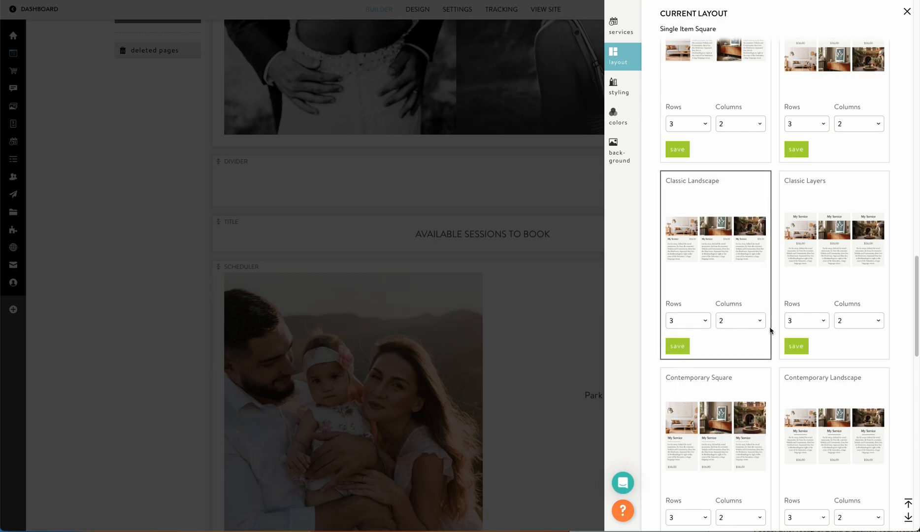
left_click(746, 320)
left_click(677, 318)
left_click(678, 319)
left_click(690, 297)
left_click(744, 325)
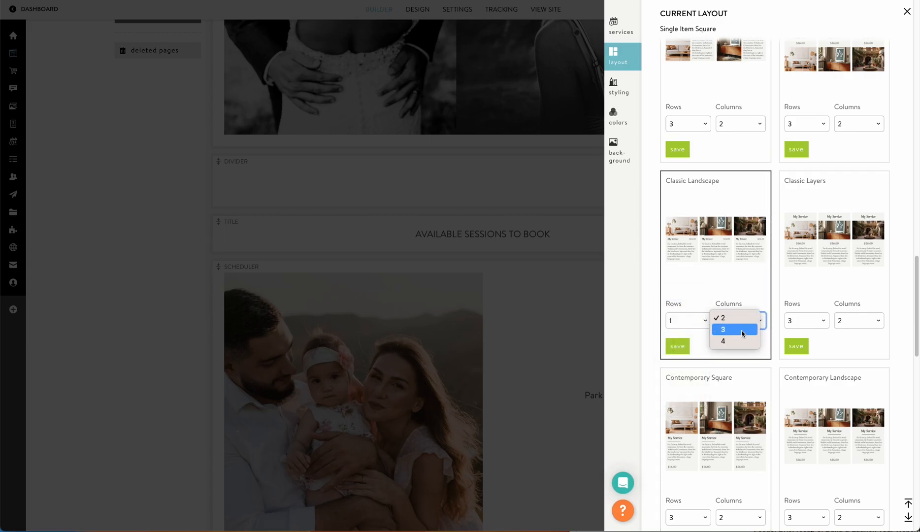
left_click(744, 328)
left_click(681, 347)
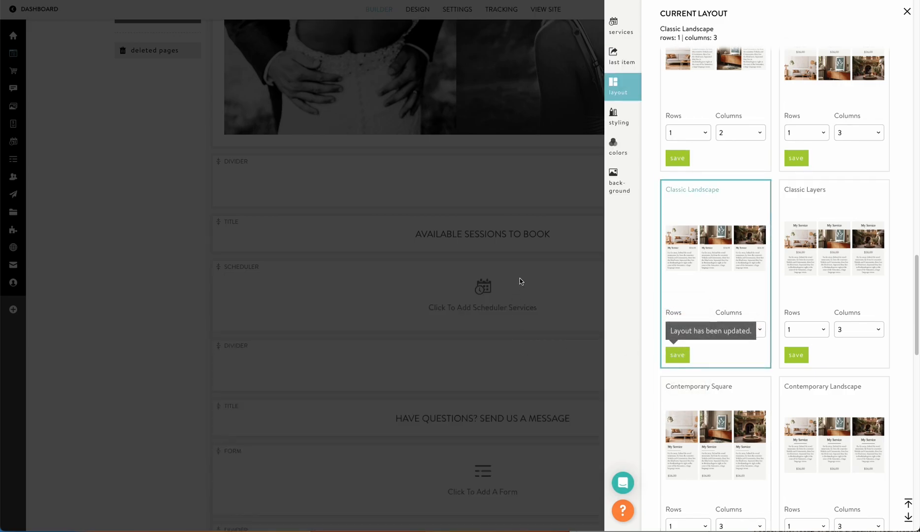
- Set the scheduler block to display the single service category In-Studio, save it and close the block's settings
left_click(620, 29)
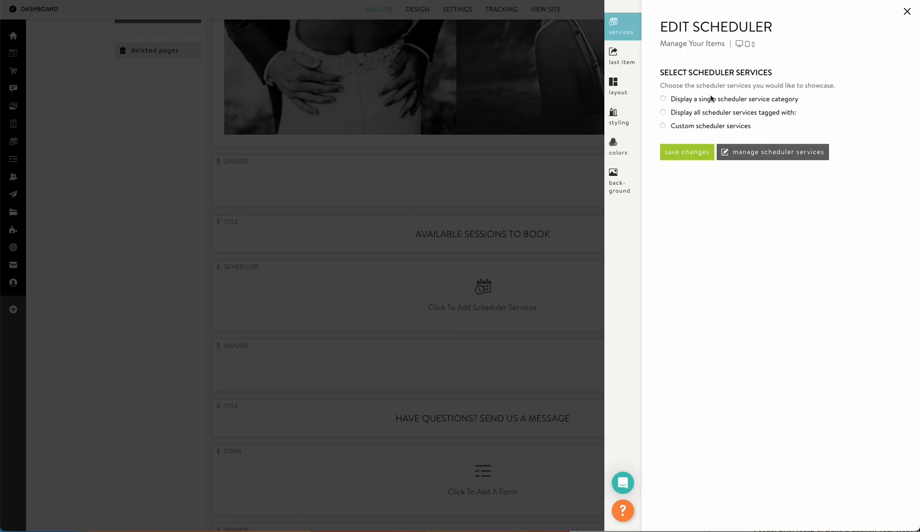
left_click(663, 99)
left_click(678, 181)
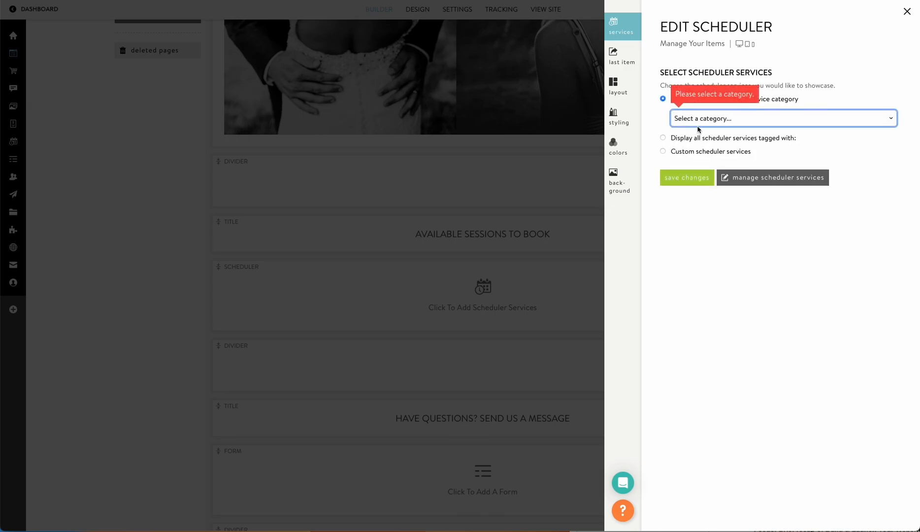
left_click(700, 121)
left_click(694, 151)
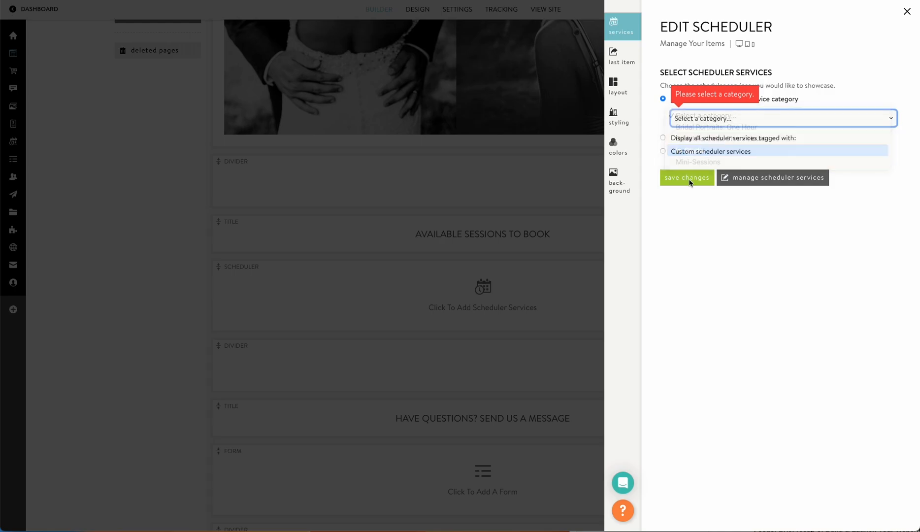
left_click(691, 175)
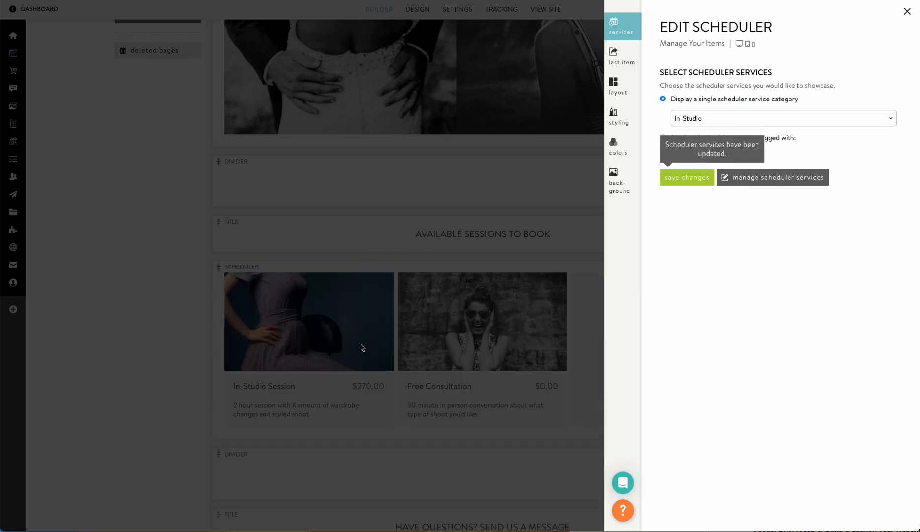
left_click(492, 328)
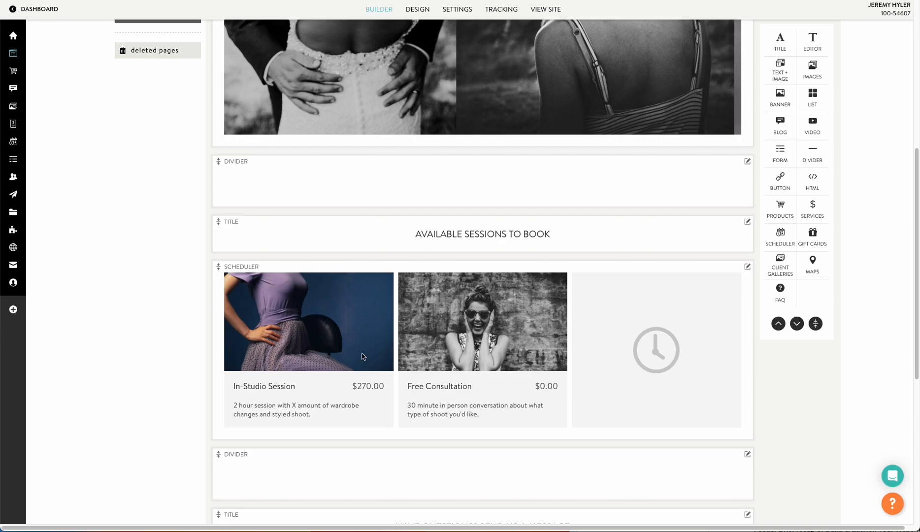
- Switch the scheduler block to custom scheduler services and add Free Consultation from the In-Studio category
left_click(458, 352)
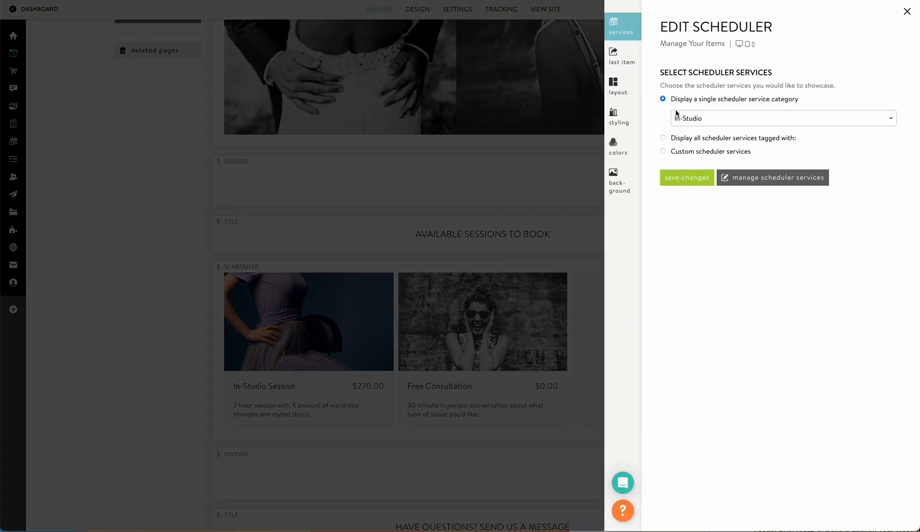
left_click(680, 115)
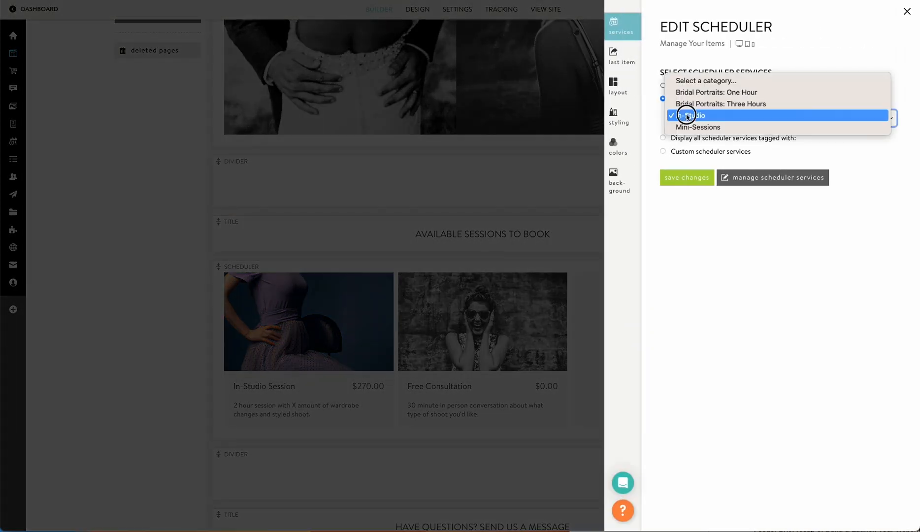
left_click(653, 136)
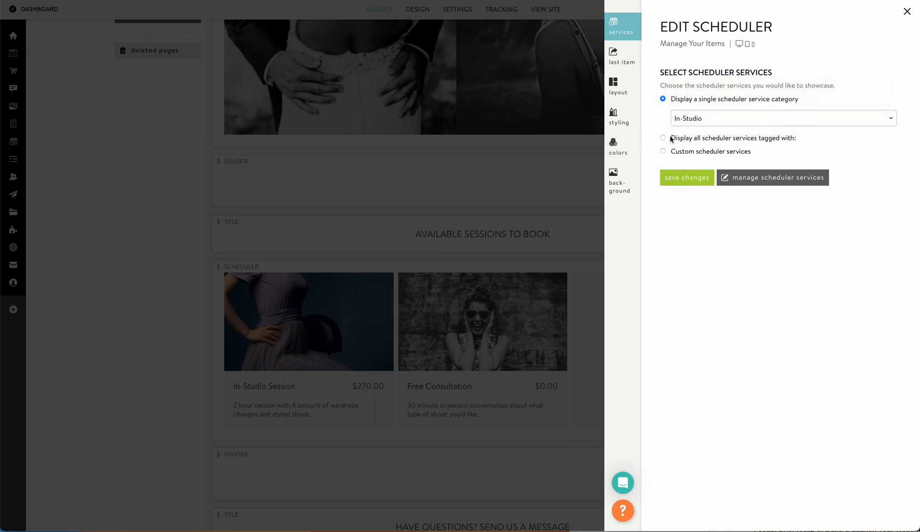
left_click(664, 137)
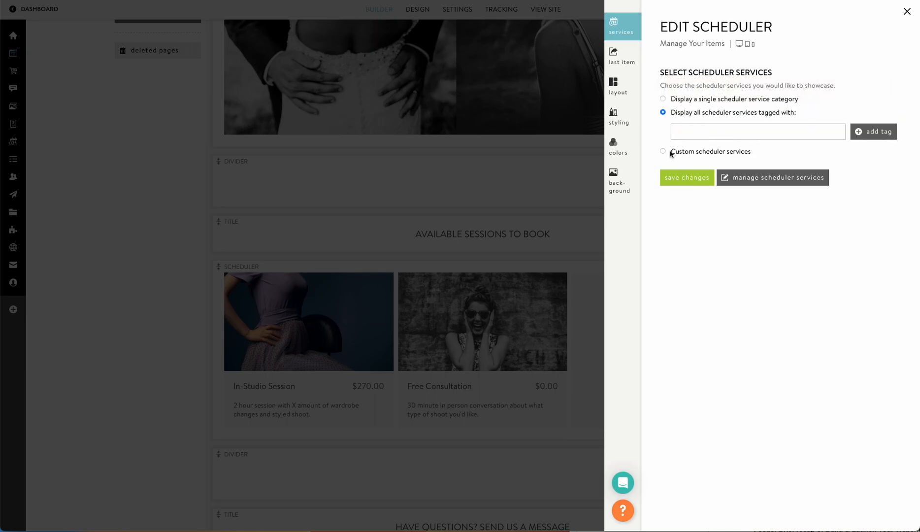
left_click(663, 151)
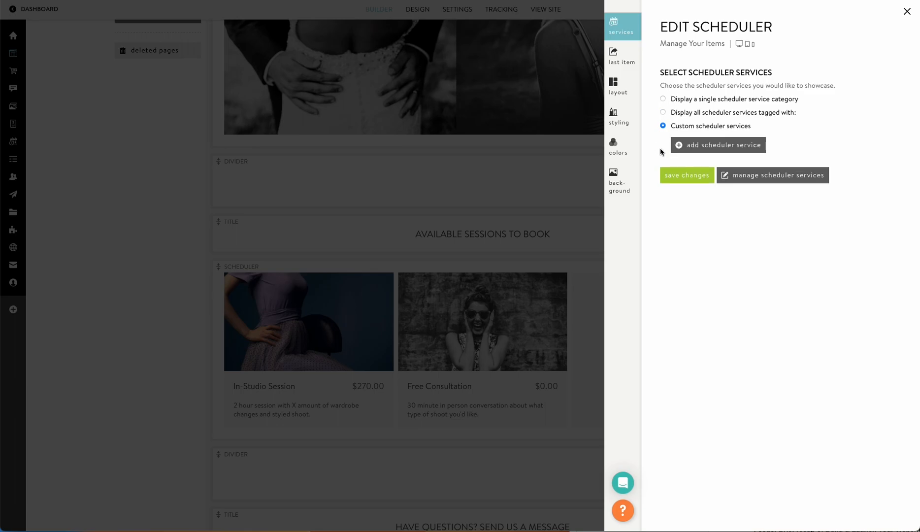
left_click(681, 150)
left_click(702, 167)
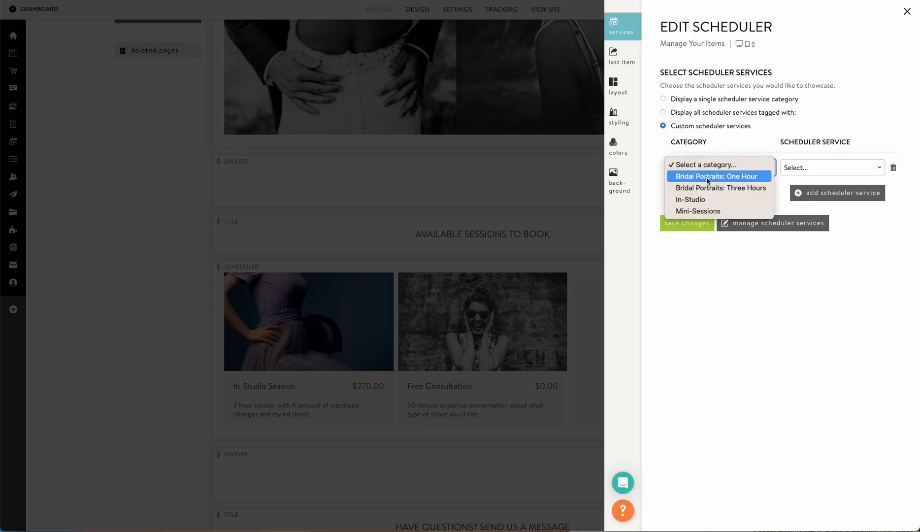
left_click(707, 200)
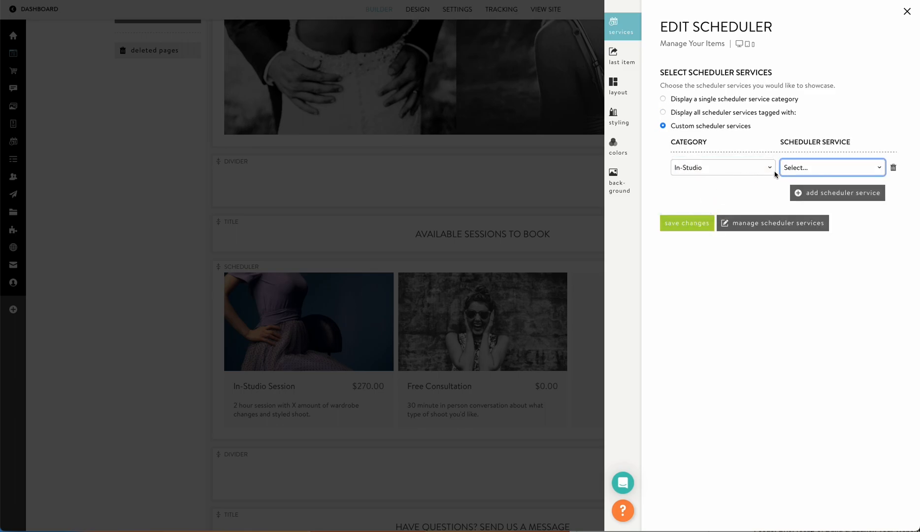
left_click(797, 170)
left_click(798, 187)
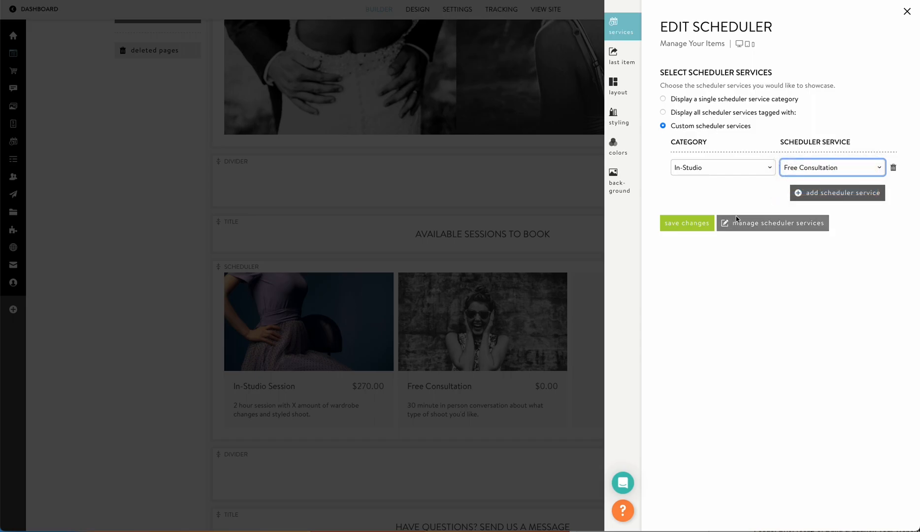
- Add In-Studio Session from the In-Studio category as the block's second custom scheduler service
left_click(799, 194)
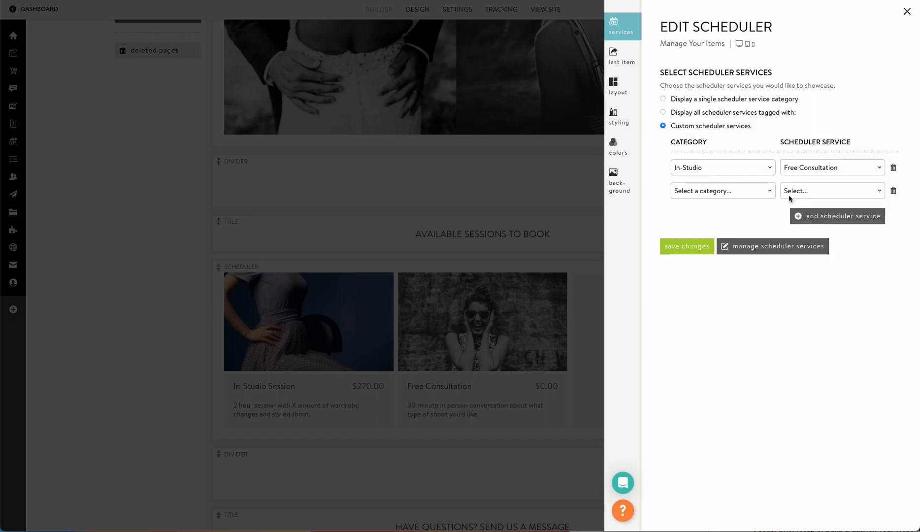
left_click(715, 195)
left_click(709, 223)
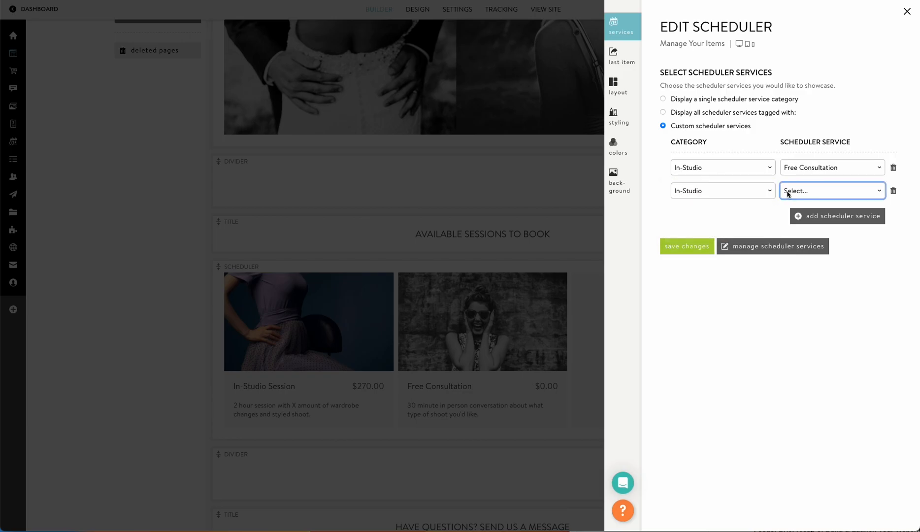
left_click(791, 192)
left_click(790, 199)
- Add Park Mini Sessions from the Mini-Sessions category as the third custom service, save the changes and close the block's settings
left_click(807, 216)
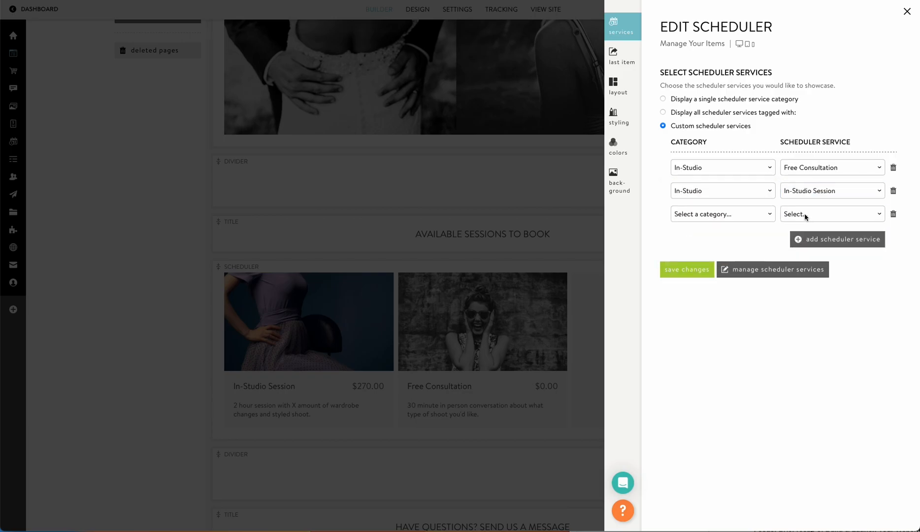
left_click(700, 214)
left_click(700, 256)
left_click(790, 212)
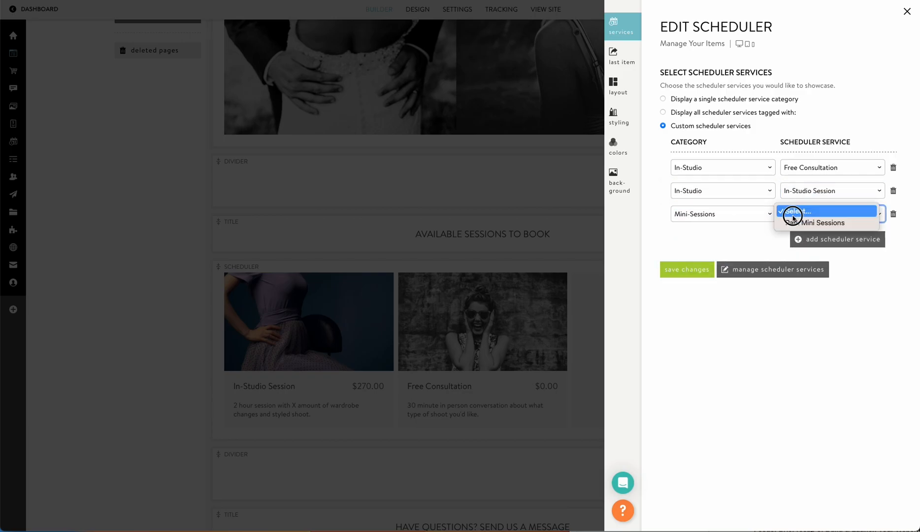
left_click(836, 238)
left_click(692, 270)
left_click(438, 330)
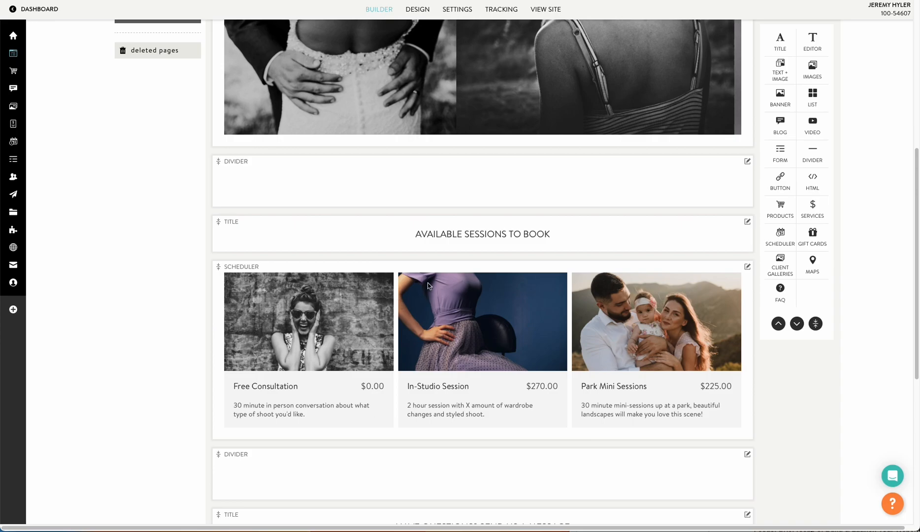
- Apply the Contemporary Square layout with 1 row and 3 columns to the scheduler block and close its settings
left_click(501, 299)
left_click(620, 81)
scroll(721, 261, "down", 12)
scroll(724, 264, "down", 12)
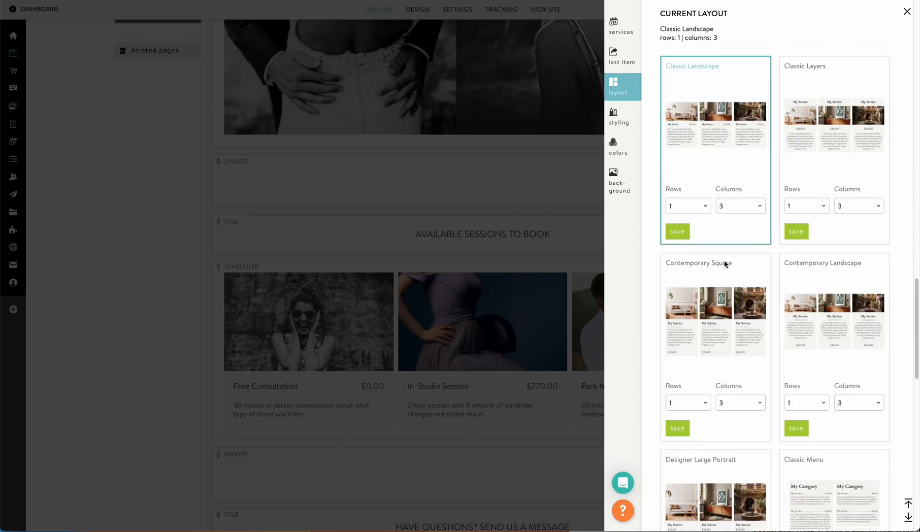
left_click(677, 428)
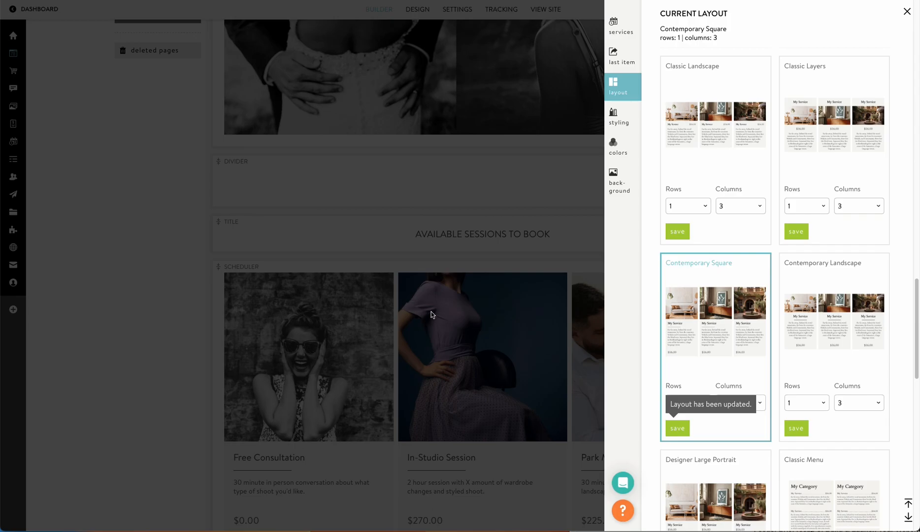
left_click(459, 227)
- Move the focal point of the In-Studio Session service's image up to the level of the woman's face
mouse_move(14, 100)
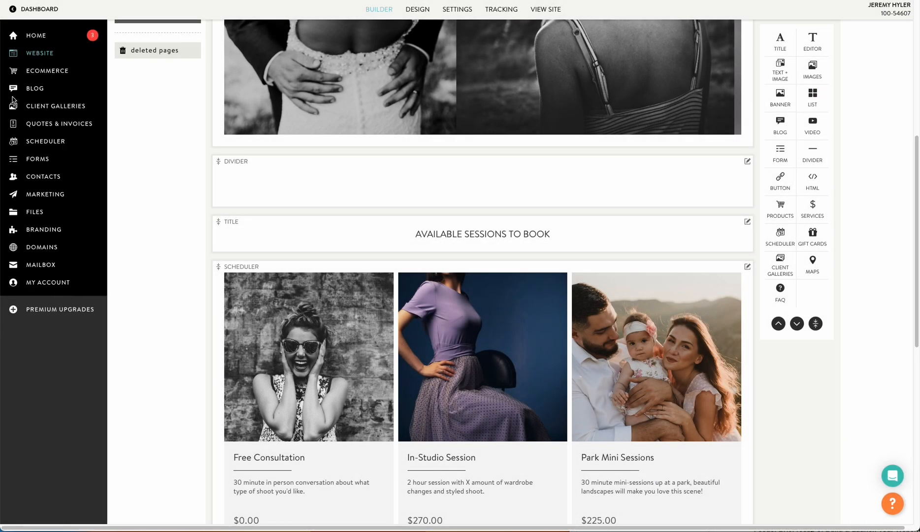
left_click(51, 142)
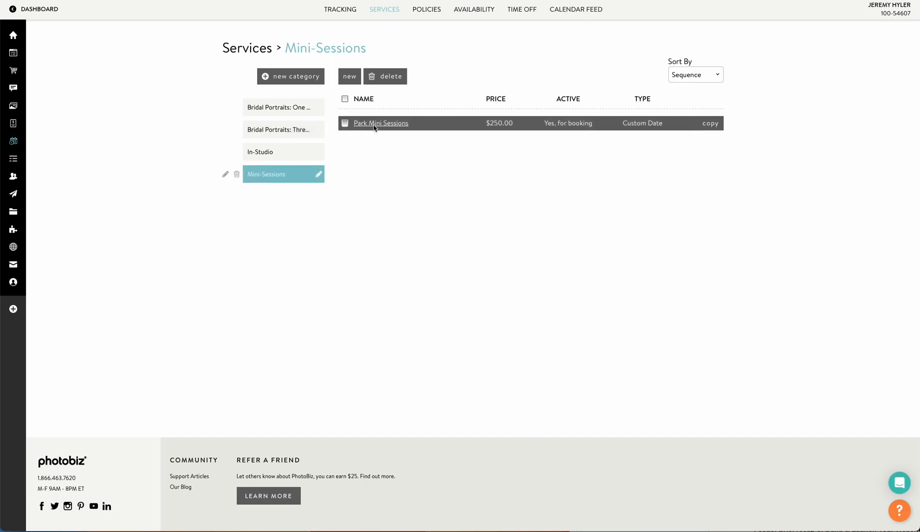
left_click(278, 155)
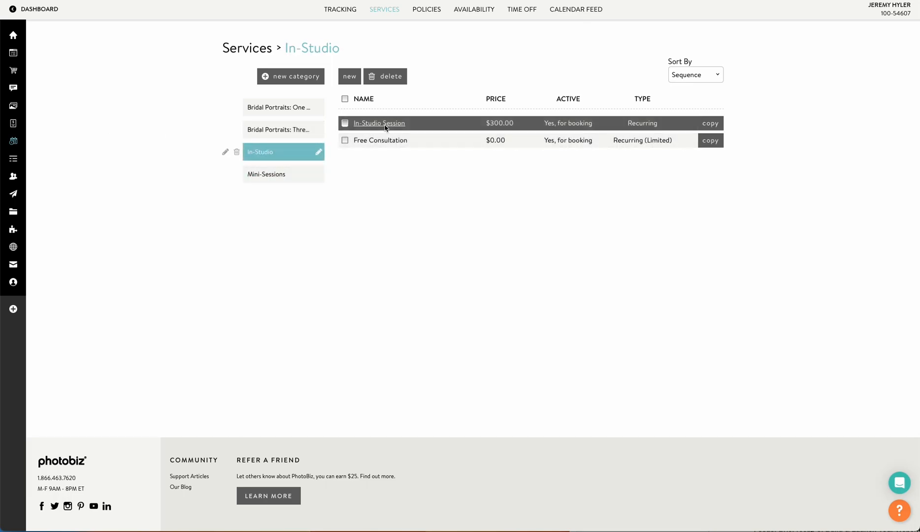
left_click(383, 123)
left_click(279, 140)
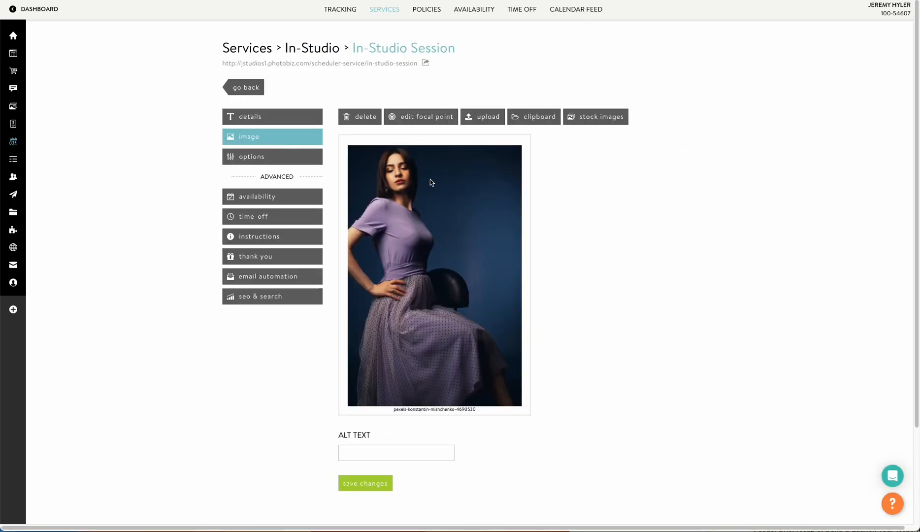
left_click(411, 118)
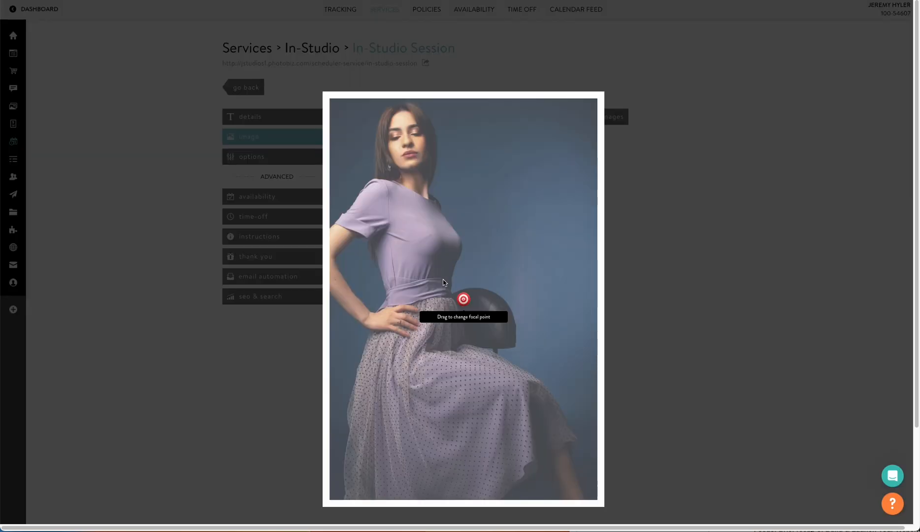
left_click_drag(463, 299, 462, 141)
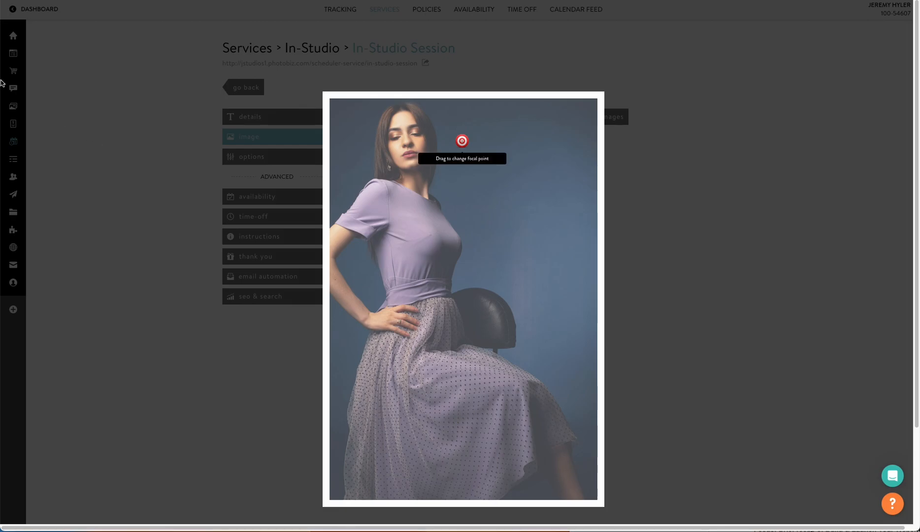
- Return to the Booking Sessions page in the website builder and check the In-Studio Session image in the scheduler block
left_click(15, 58)
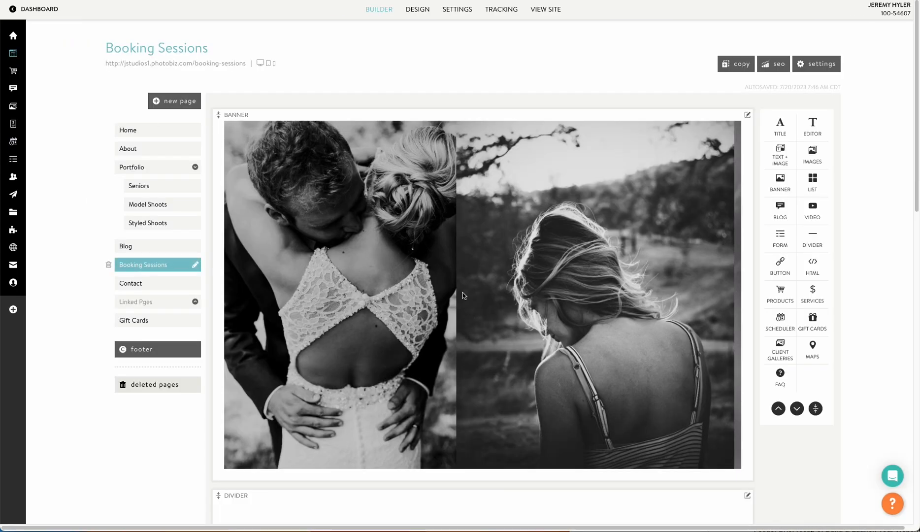
scroll(303, 319, "down", 7)
scroll(503, 330, "down", 2)
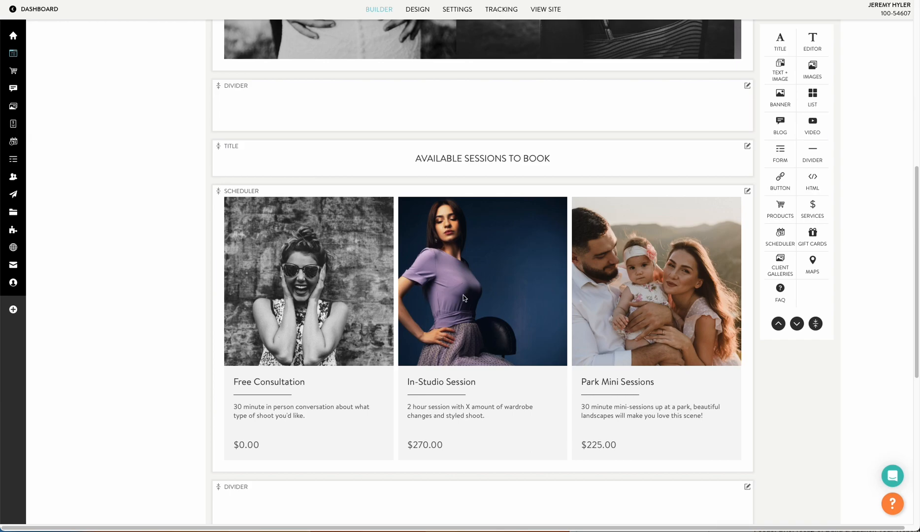
scroll(463, 296, "down", 1)
scroll(563, 290, "down", 1)
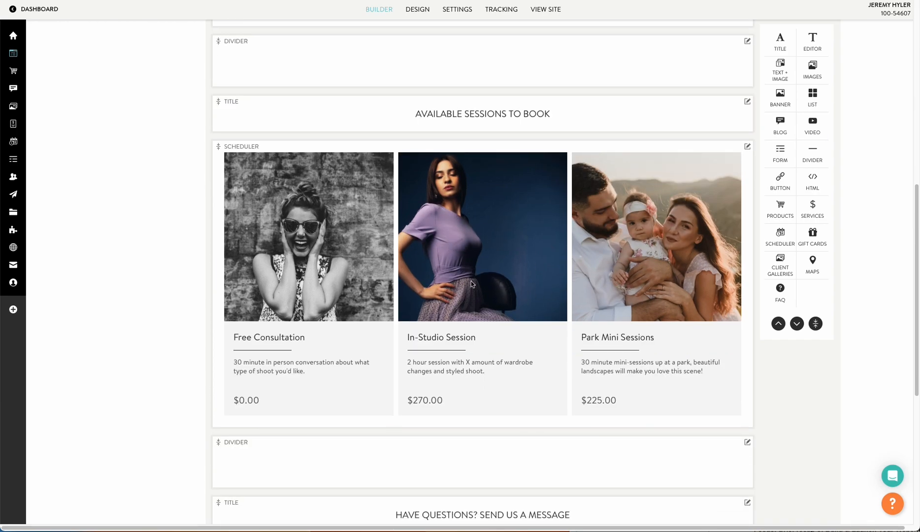
scroll(513, 280, "up", 10)
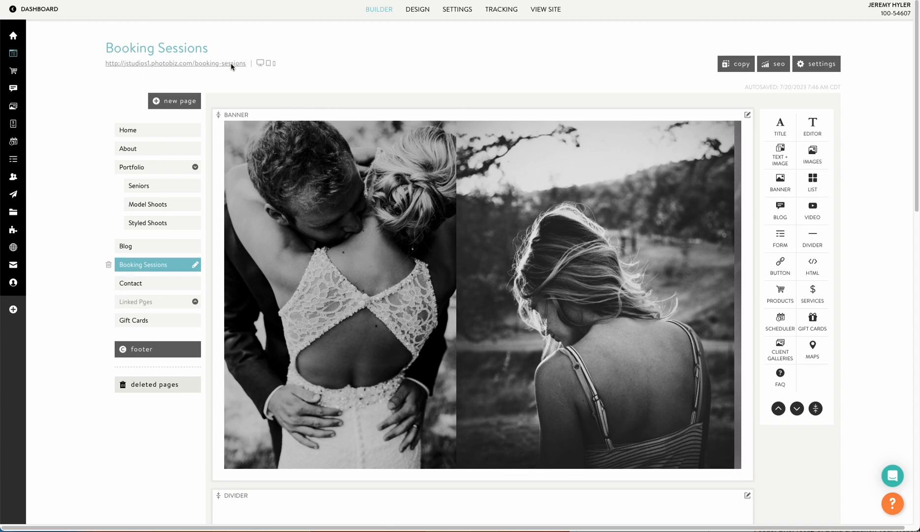
- Preview the Booking Sessions page in desktop view and examine the sessions available to book
left_click(259, 63)
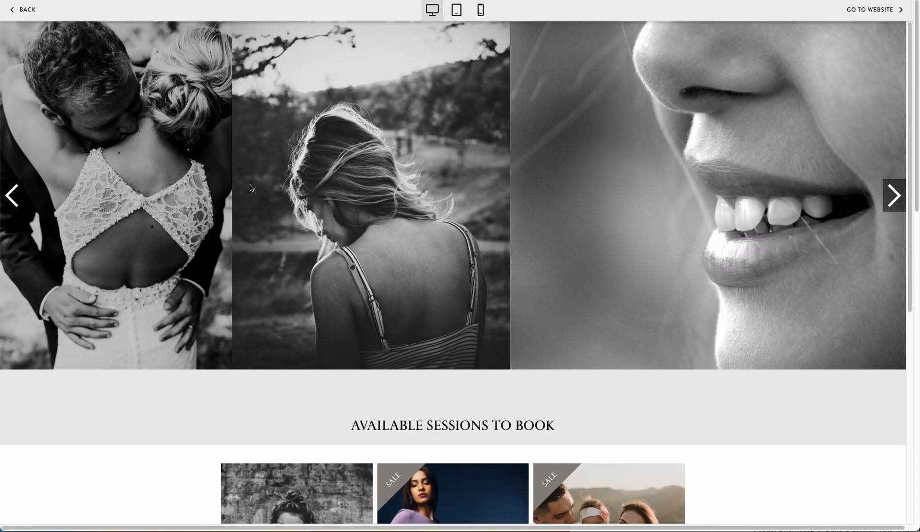
scroll(249, 187, "down", 3)
scroll(249, 186, "down", 5)
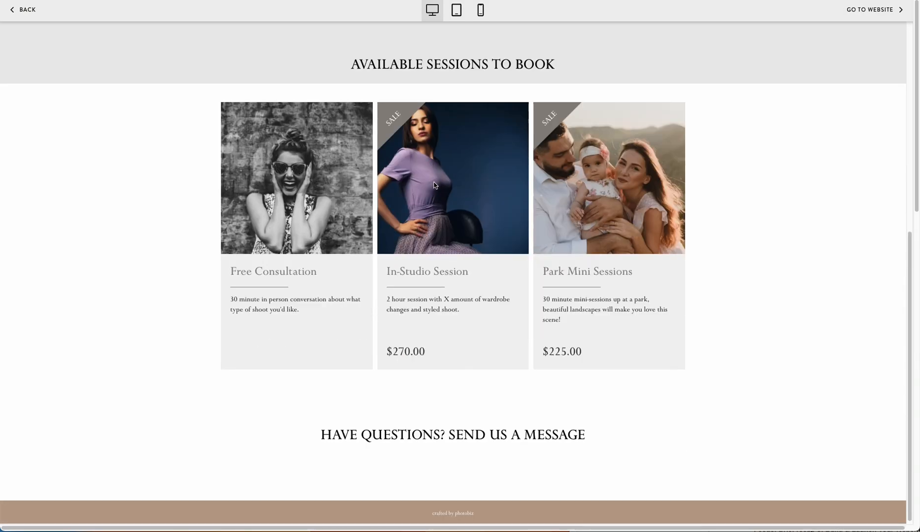
scroll(444, 199, "up", 1)
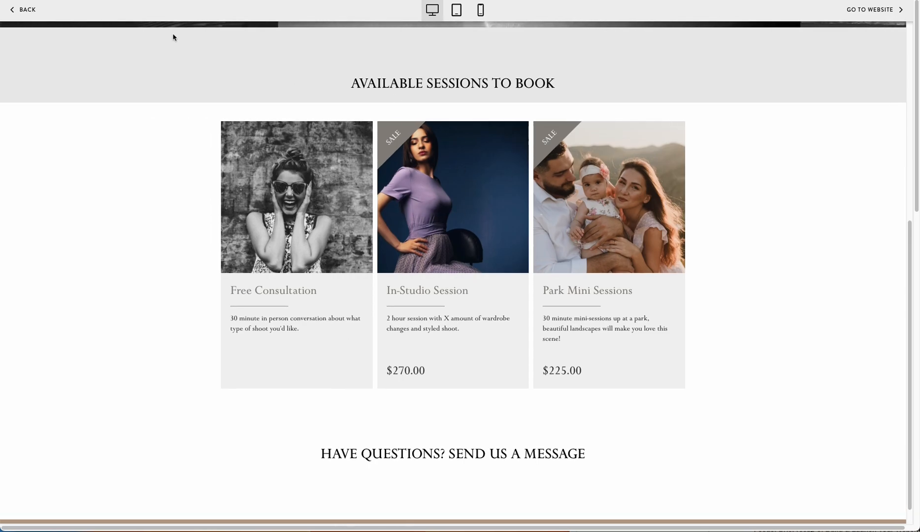
- Open In-Studio Session in the preview and try the Hair and Makeup choices, ending with Hair and Make up (+$110.00)
left_click(435, 197)
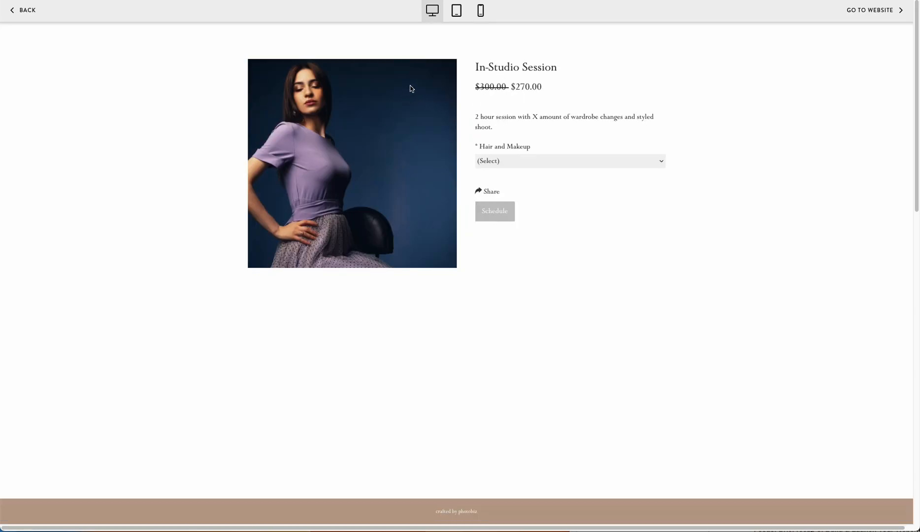
left_click(525, 166)
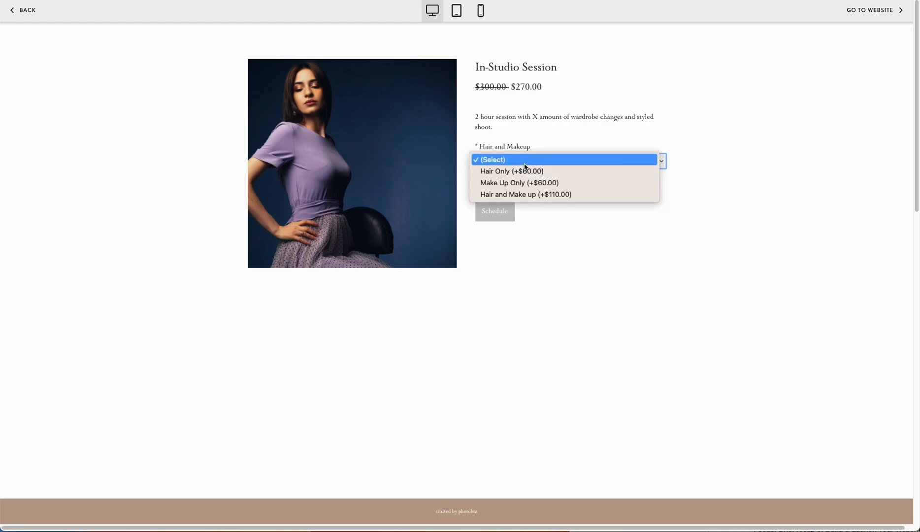
left_click(545, 132)
left_click(509, 158)
left_click(517, 170)
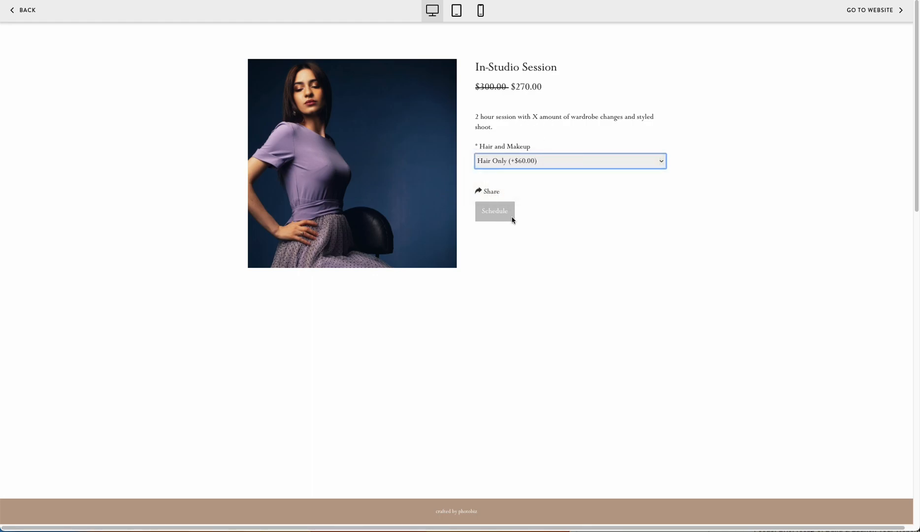
left_click(520, 163)
left_click(520, 171)
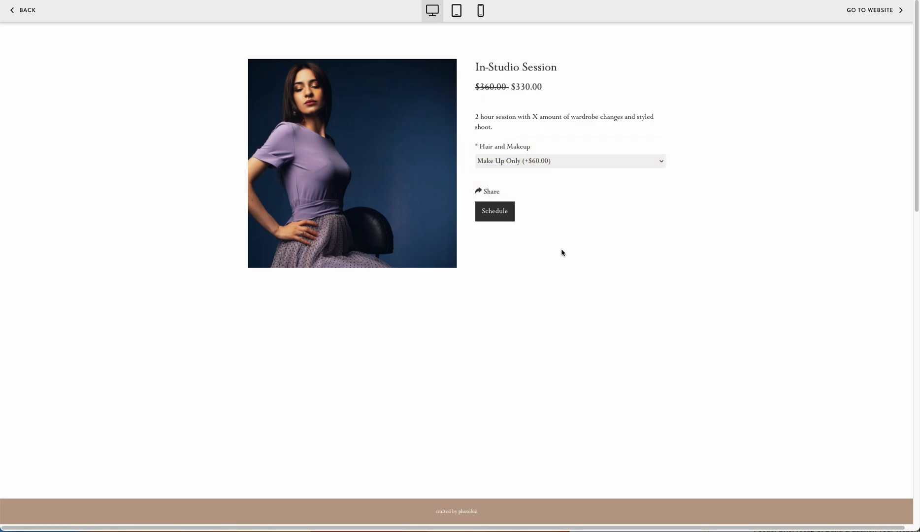
left_click(523, 161)
left_click(530, 171)
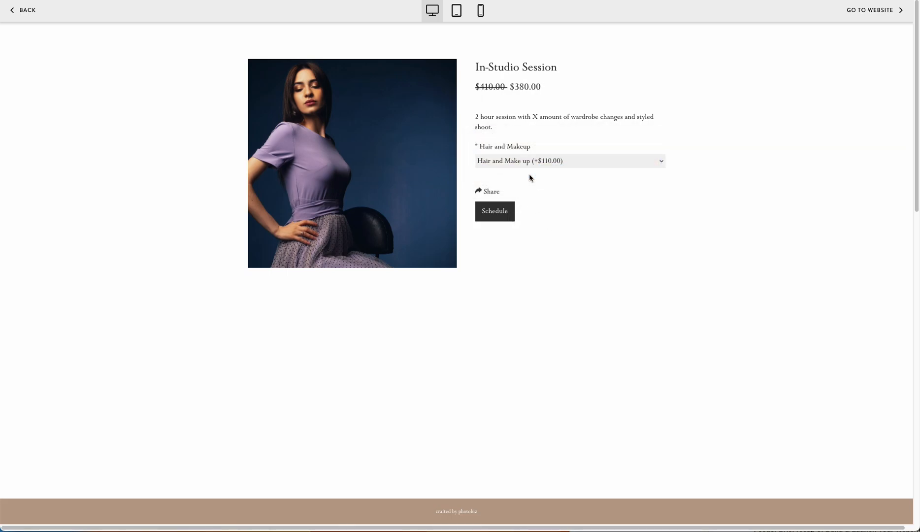
- Schedule the In-Studio Session for Wednesday, July 26, 2023 at 1:00 PM
left_click(501, 212)
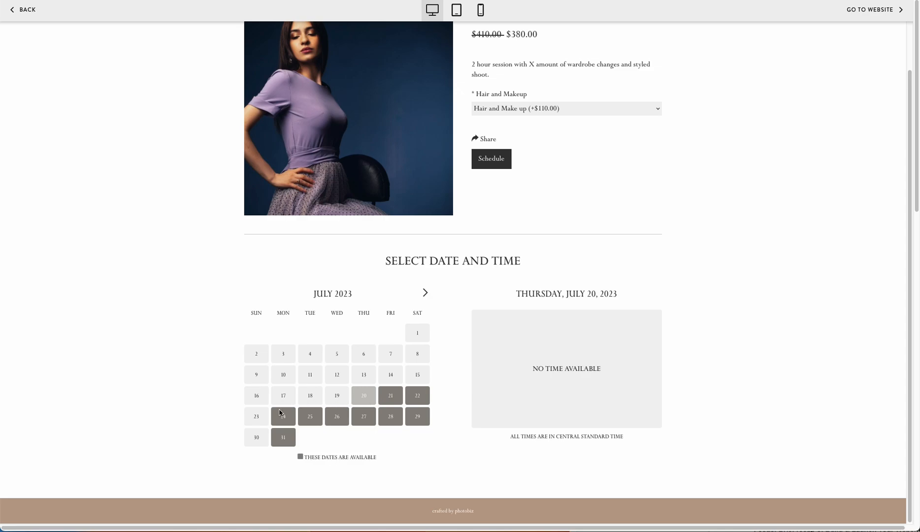
left_click(335, 418)
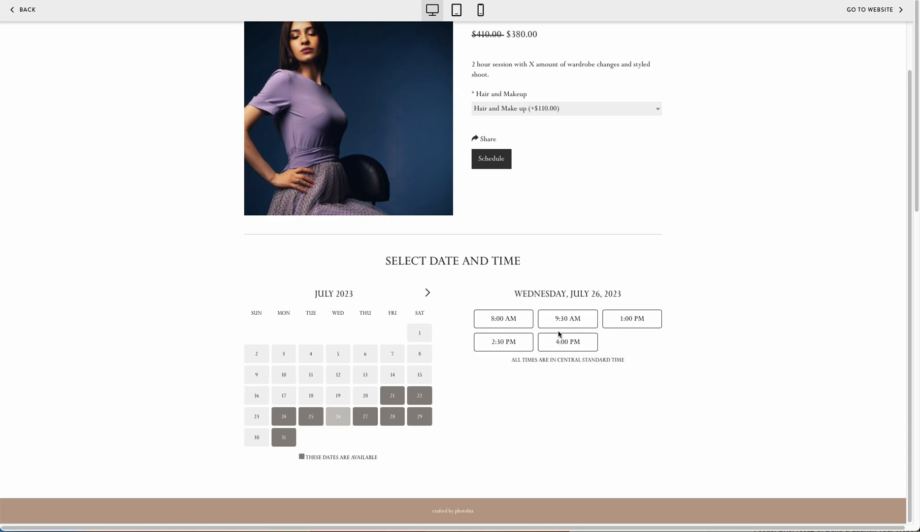
left_click(632, 319)
- Fill in the client's first name, last name, email and phone, book the In-Studio Session, and close the appointment confirmation
scroll(456, 345, "down", 3)
scroll(457, 346, "down", 2)
left_click(383, 391)
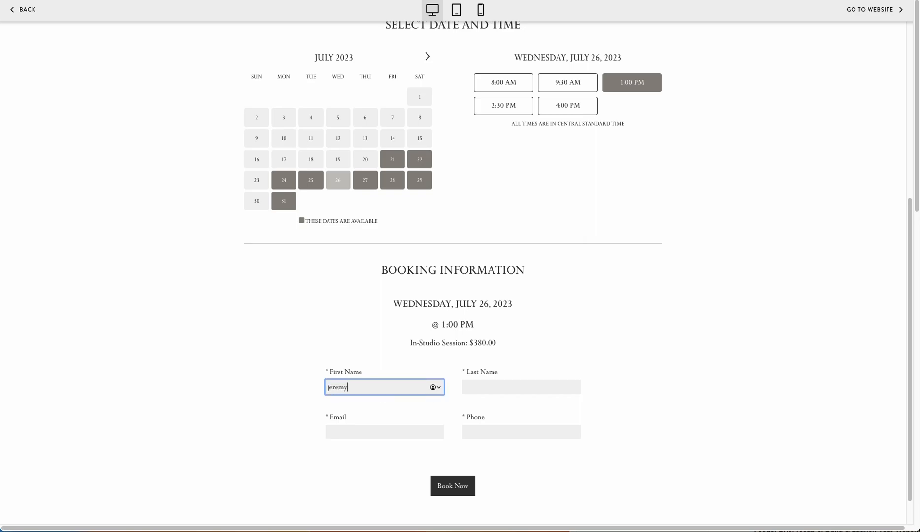
key("Tab")
type("hyler")
key("Tab")
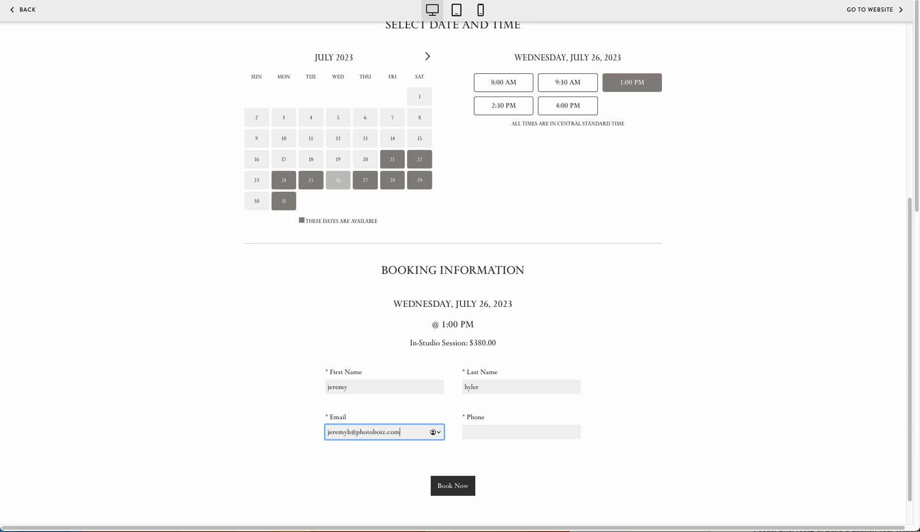
key("BackSpace")
left_click(487, 430)
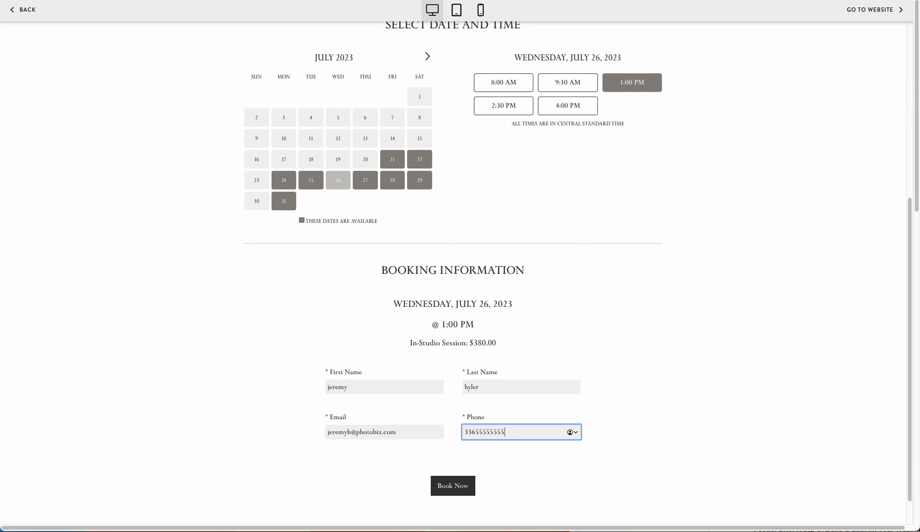
left_click(466, 490)
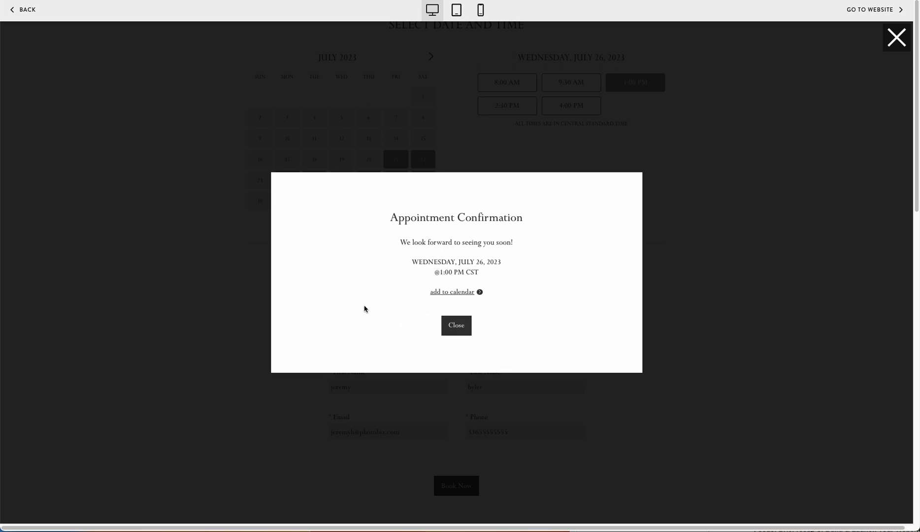
left_click(456, 325)
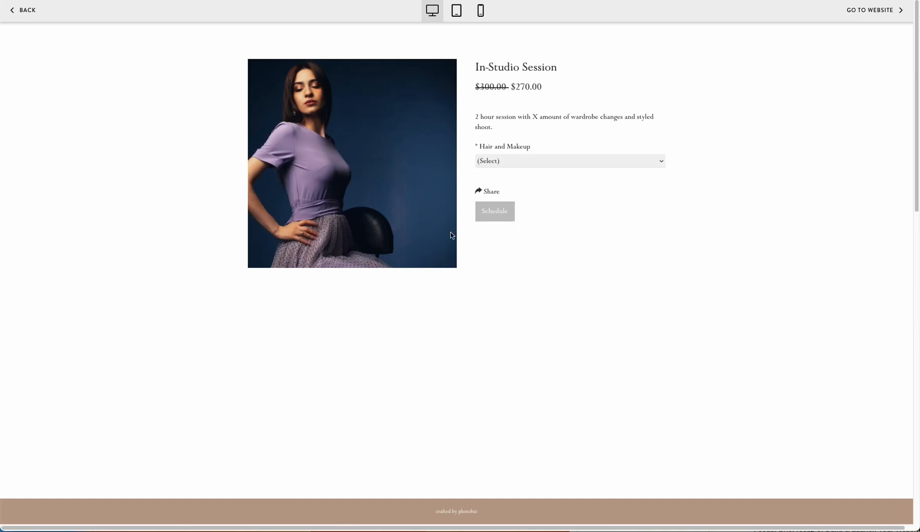
- Return to the Booking Sessions page, preview it again, and open the scheduling calendar for Free Consultation
left_click(28, 10)
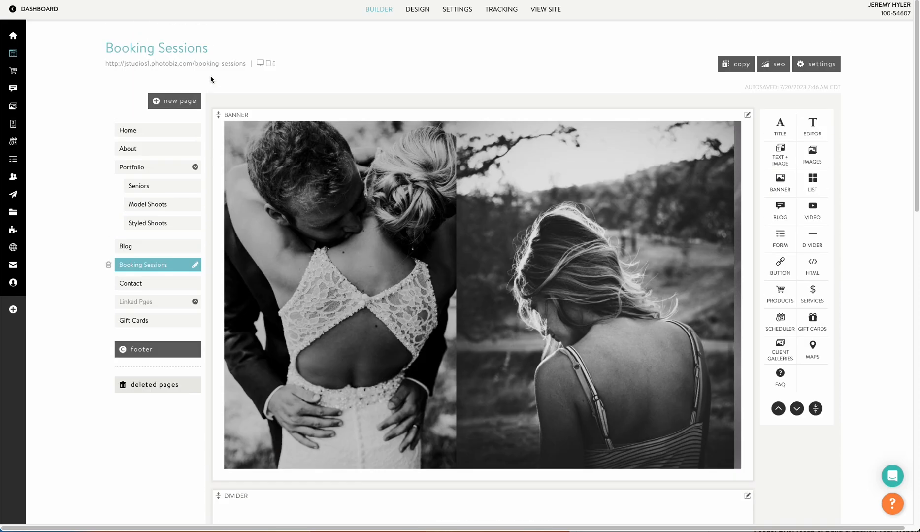
left_click(269, 64)
scroll(381, 263, "down", 5)
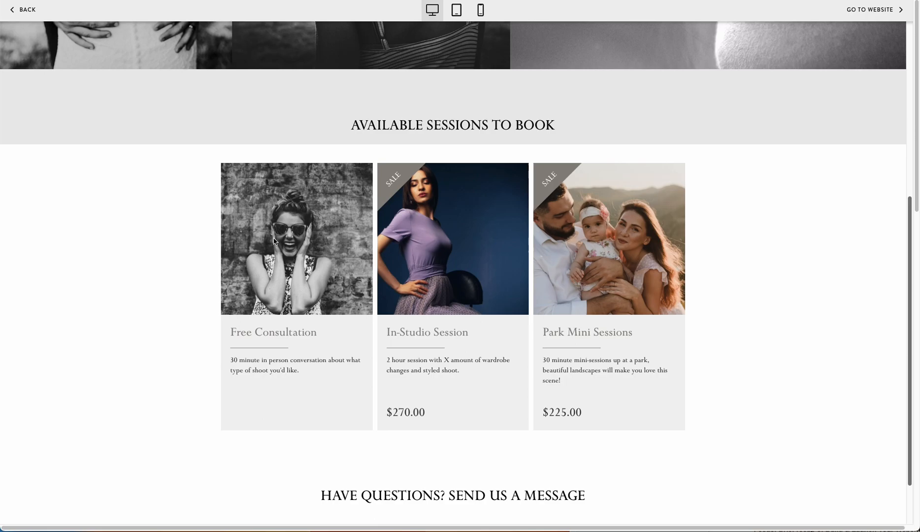
left_click(295, 226)
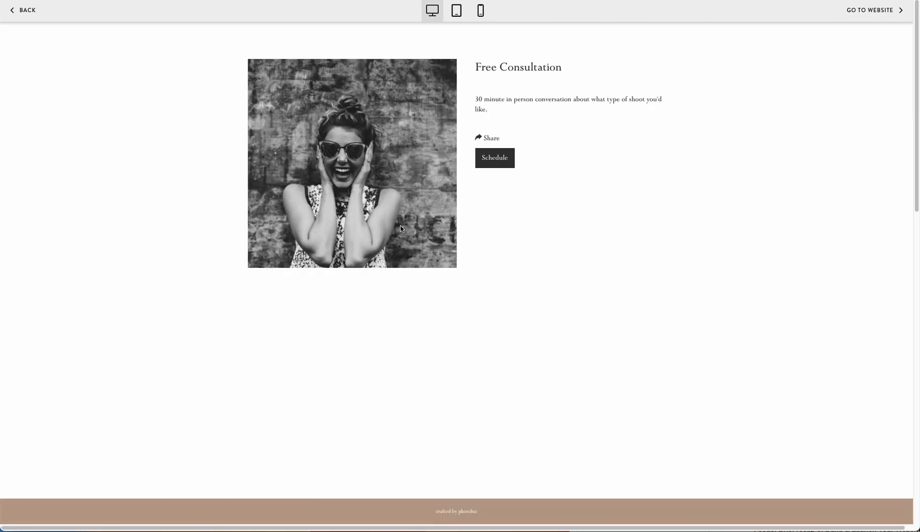
left_click(506, 165)
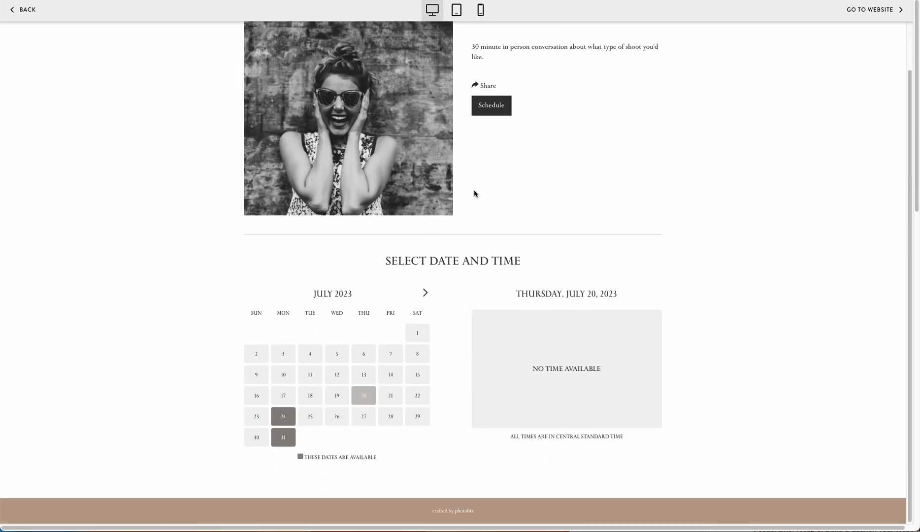
- Examine the Free Consultation dates and time slots on available Mondays in July and August, and check the September 2023 calendar
left_click(281, 417)
left_click(282, 440)
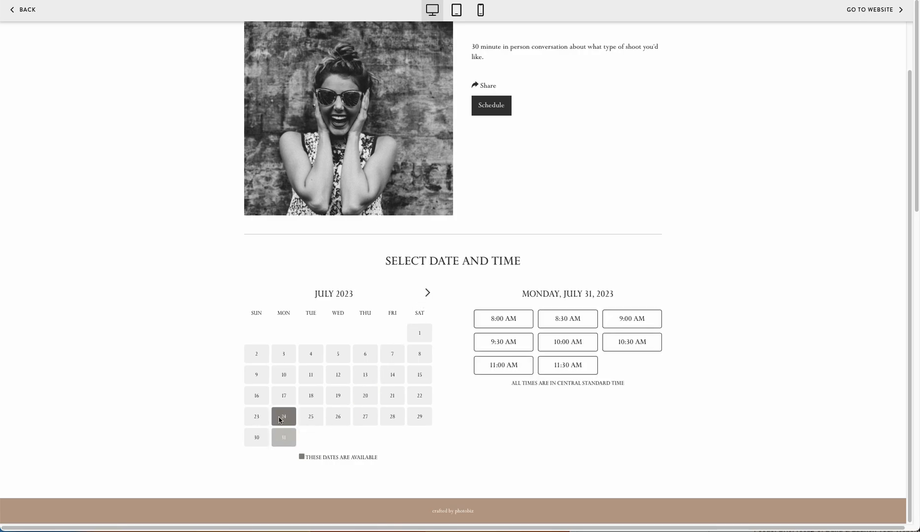
left_click(281, 416)
left_click(426, 294)
left_click(280, 377)
left_click(282, 396)
left_click(283, 416)
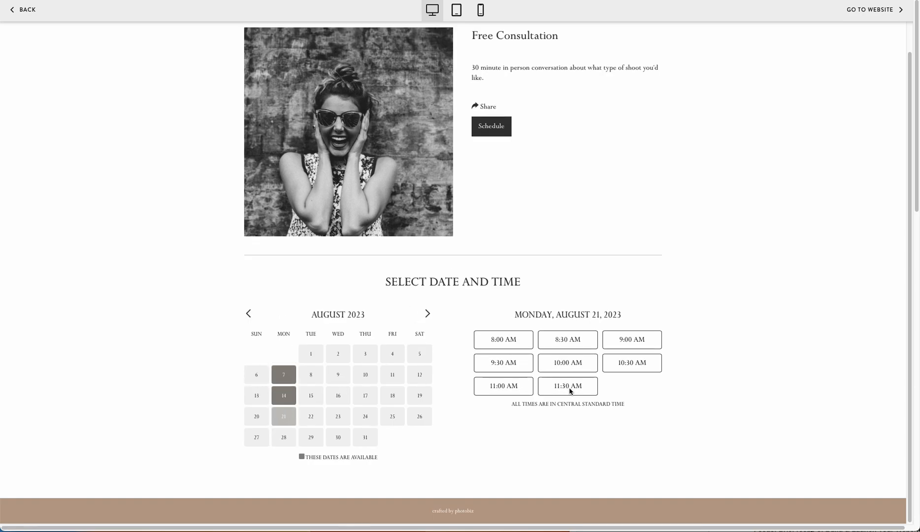
left_click(288, 396)
left_click(290, 373)
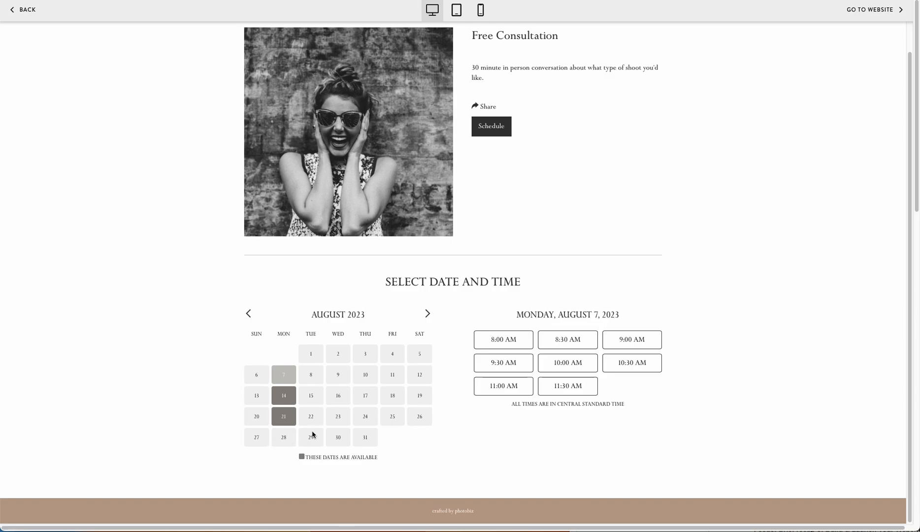
left_click(427, 316)
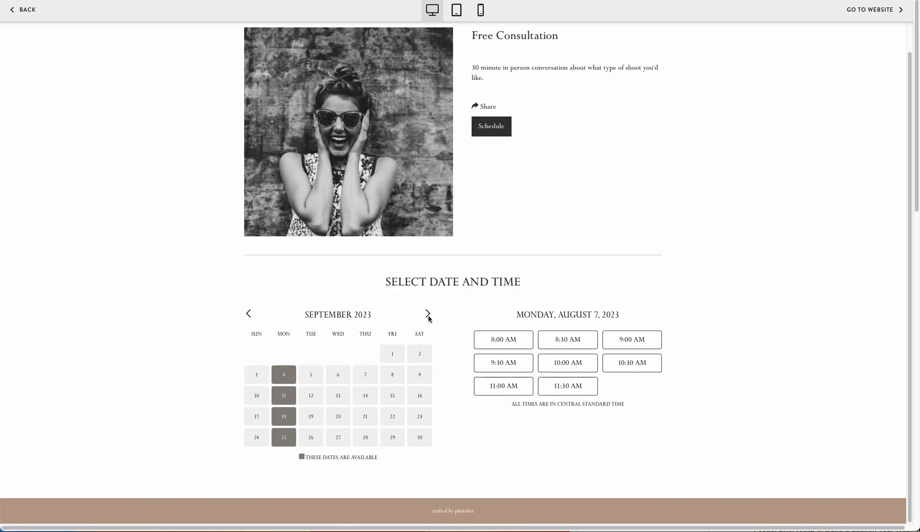
left_click(249, 315)
scroll(282, 425, "up", 1)
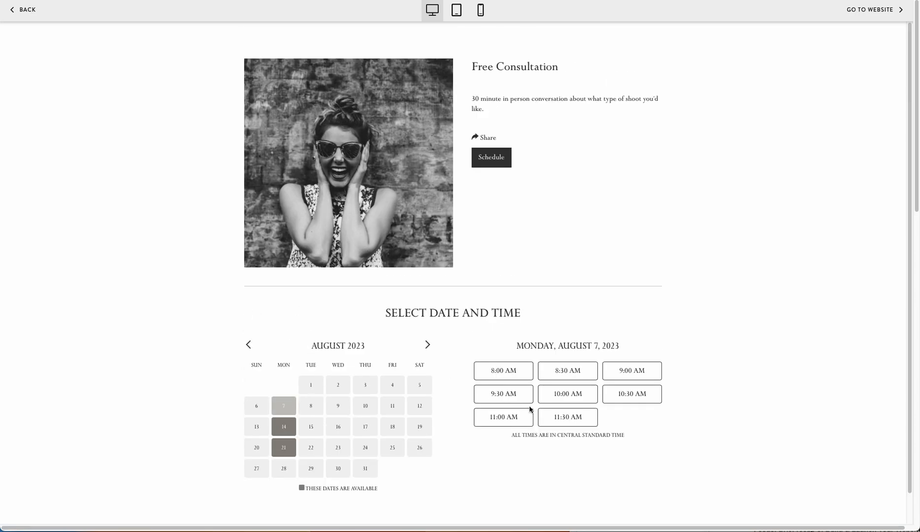
- Preview the Booking Sessions page again from the builder and open the scheduling calendar for Park Mini Sessions
left_click(30, 10)
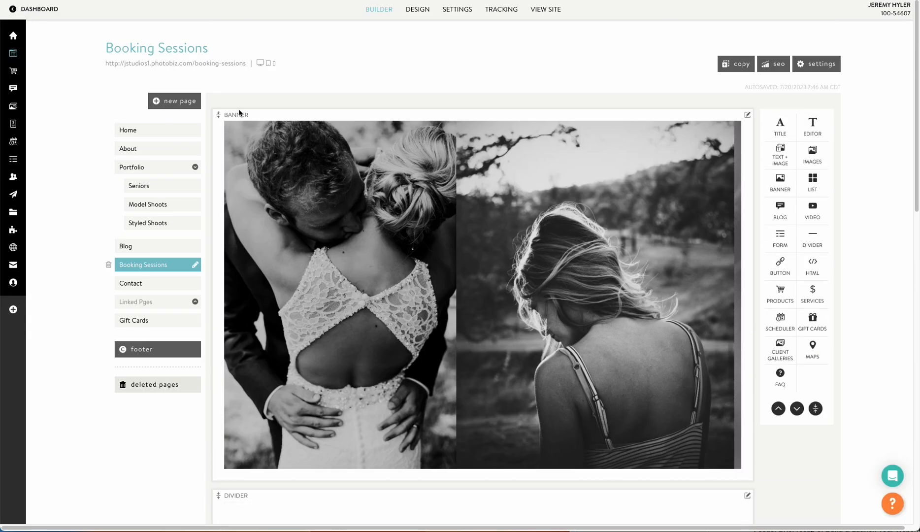
left_click(261, 63)
scroll(547, 288, "down", 5)
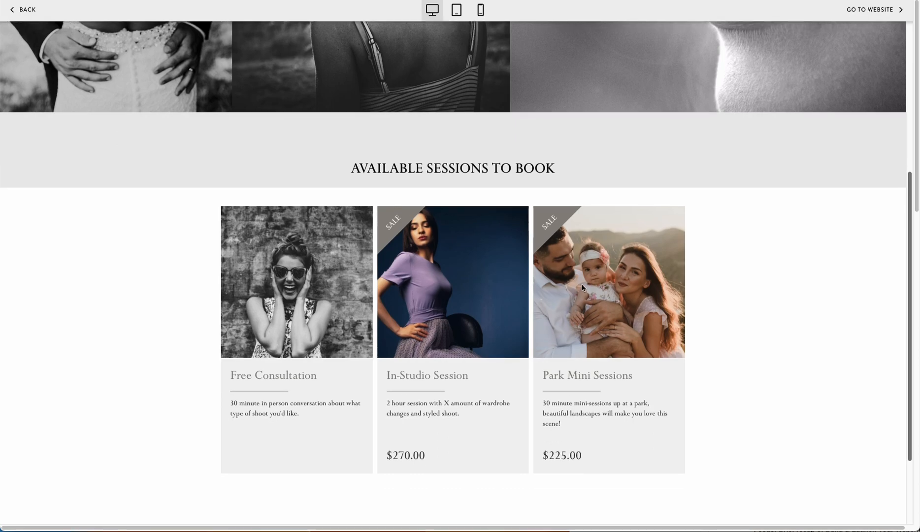
left_click(582, 288)
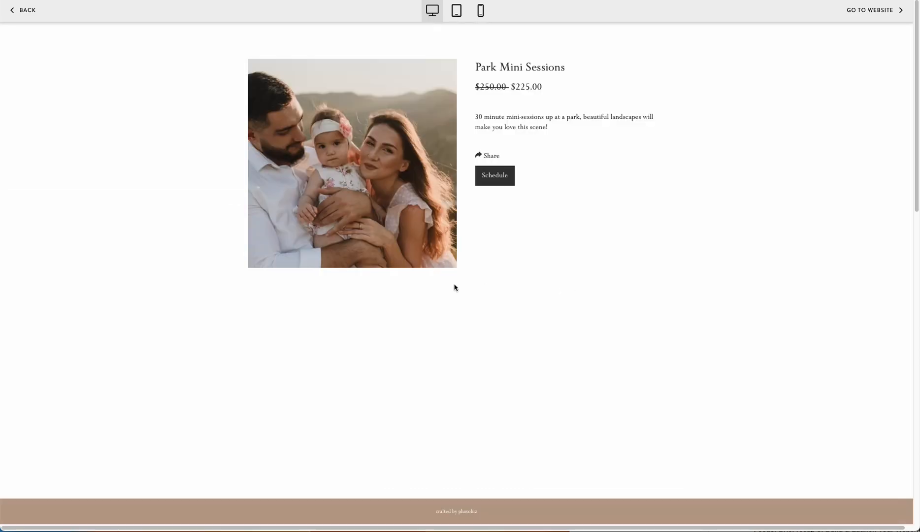
left_click(492, 178)
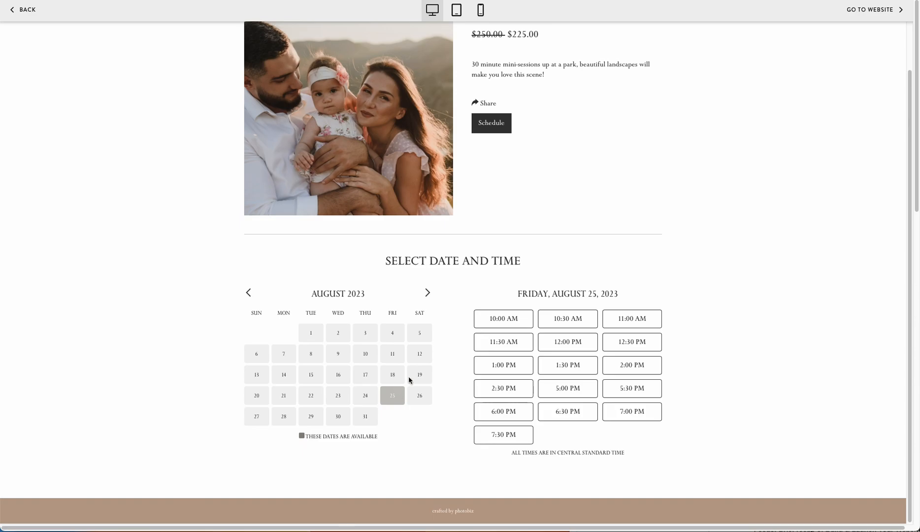
- Try the 12:00 PM slot on August 25, 2023, and settle on Sunday, September 3, 2023 at 6:00 PM for Park Mini Sessions
left_click(551, 343)
scroll(407, 363, "up", 4)
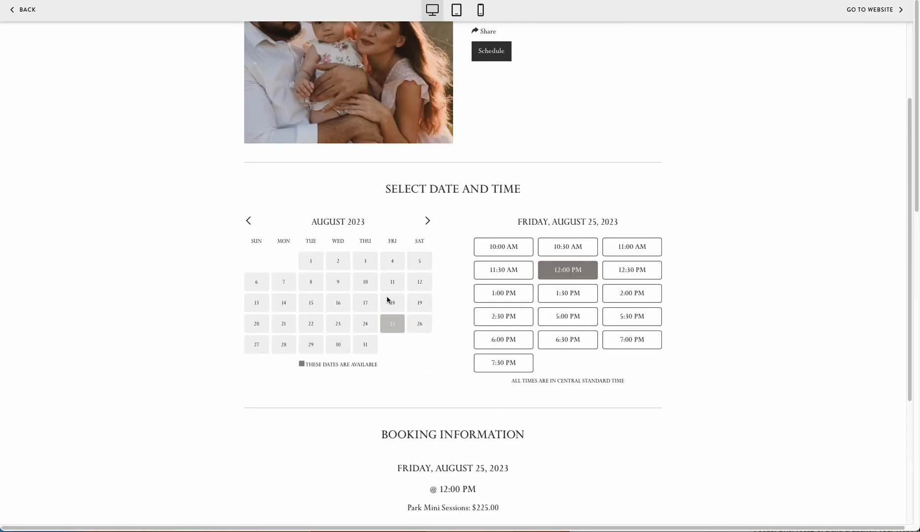
left_click(427, 221)
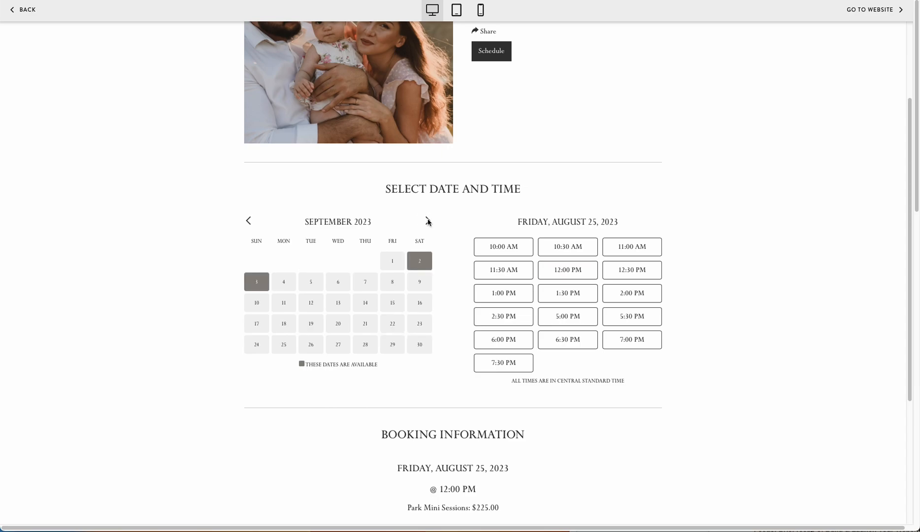
left_click(254, 280)
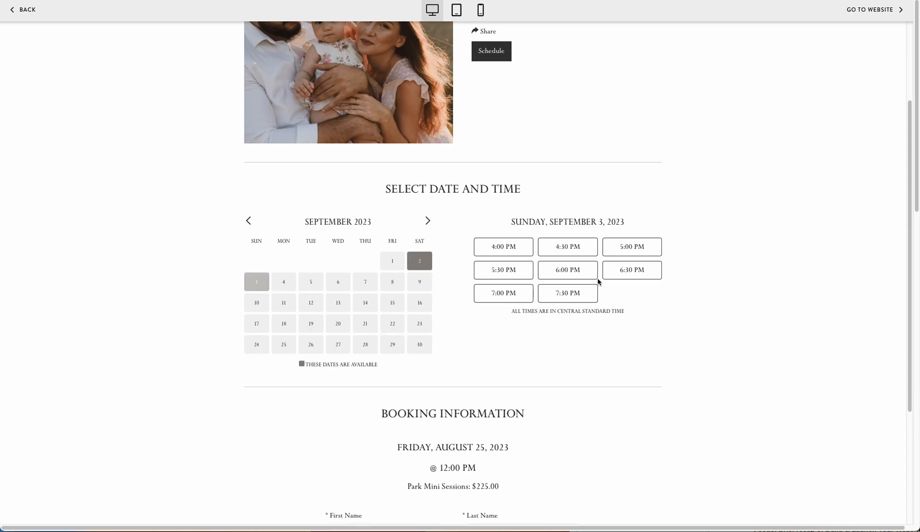
left_click(568, 270)
- Enter the client's first name, last name, email and phone, book the Park Mini Sessions appointment, and close its confirmation
scroll(537, 320, "down", 3)
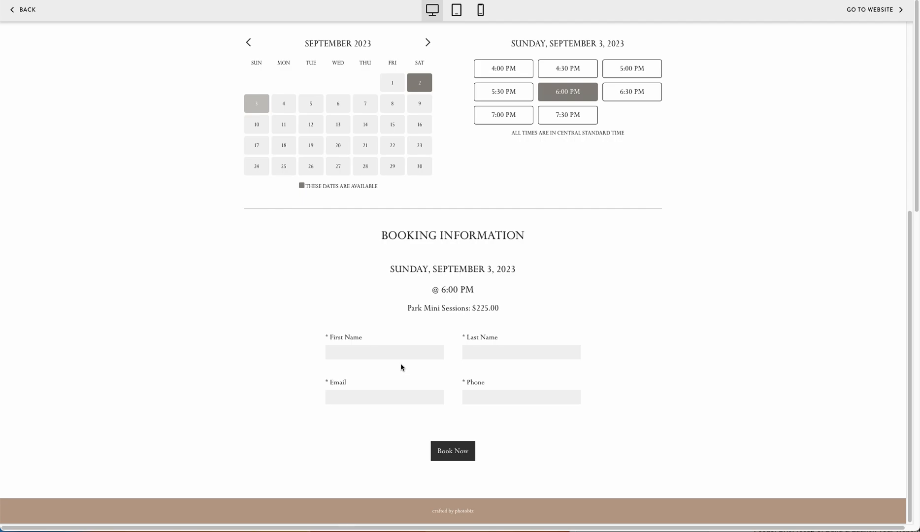
scroll(400, 365, "up", 1)
left_click(390, 397)
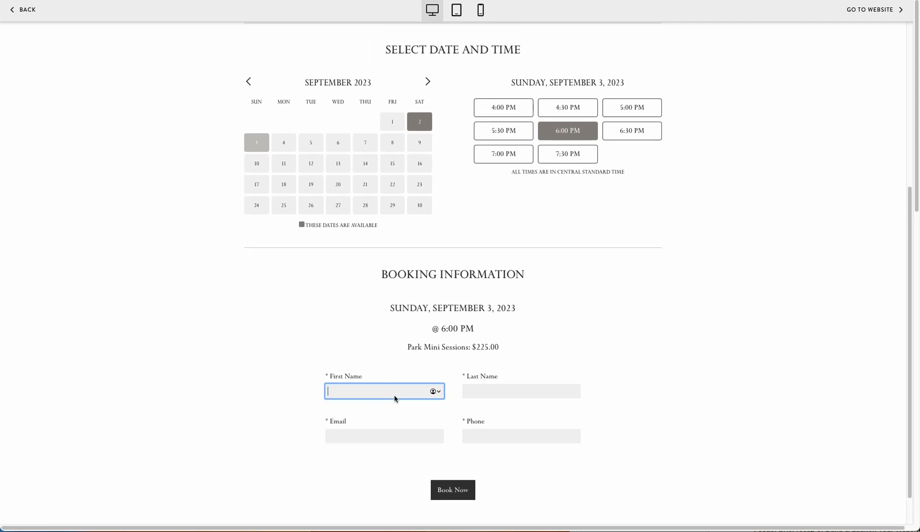
type("jeremy")
key("Tab")
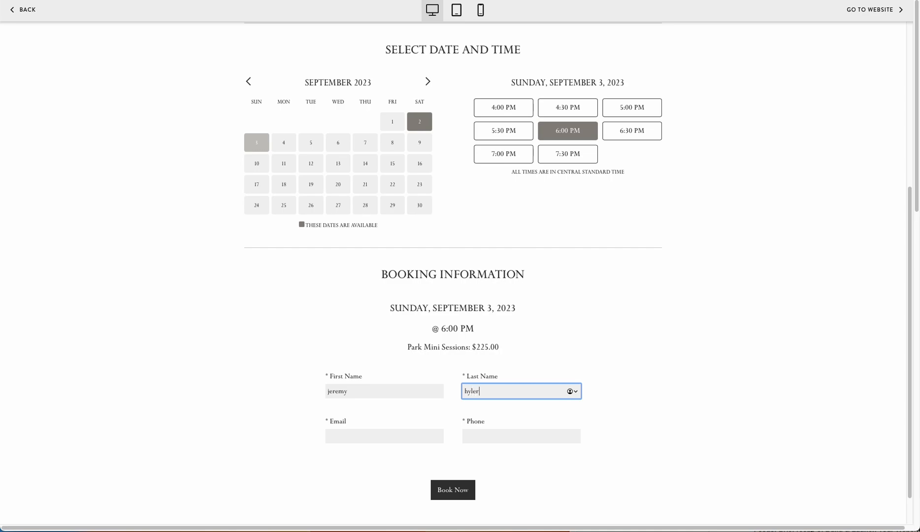
left_click(334, 437)
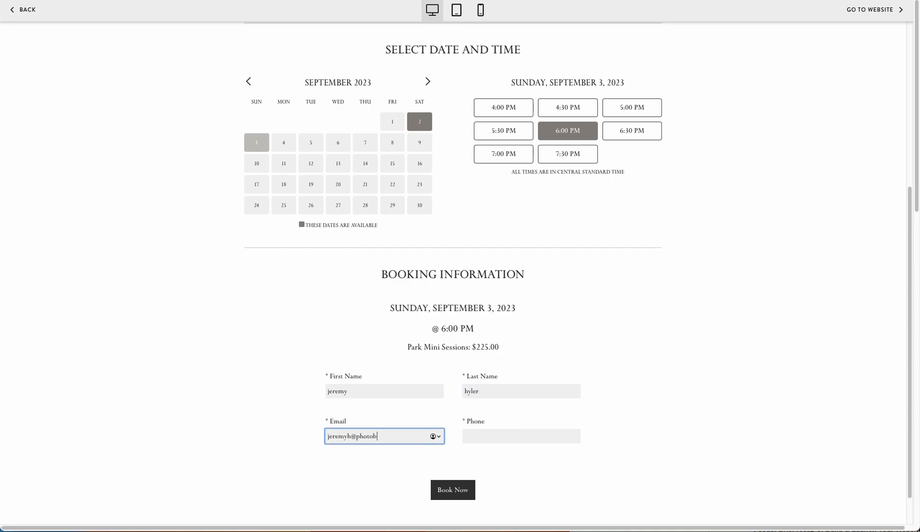
left_click(481, 435)
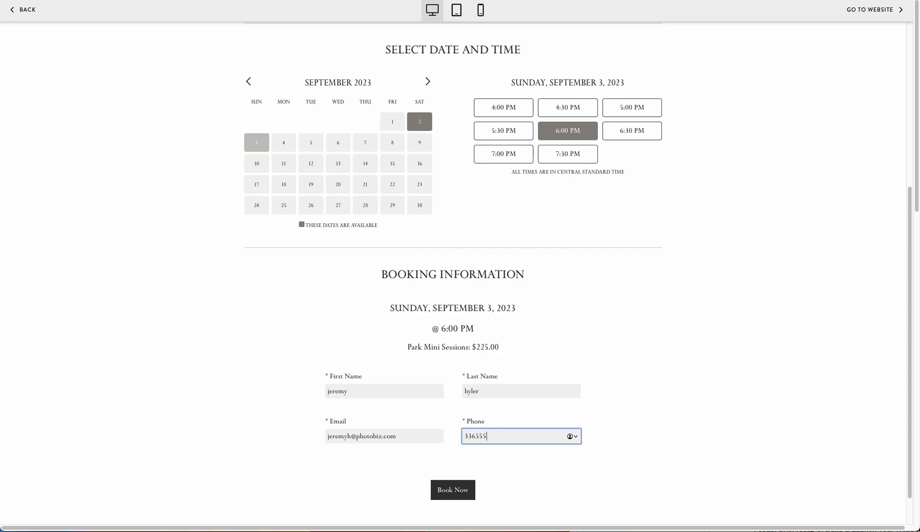
left_click(459, 490)
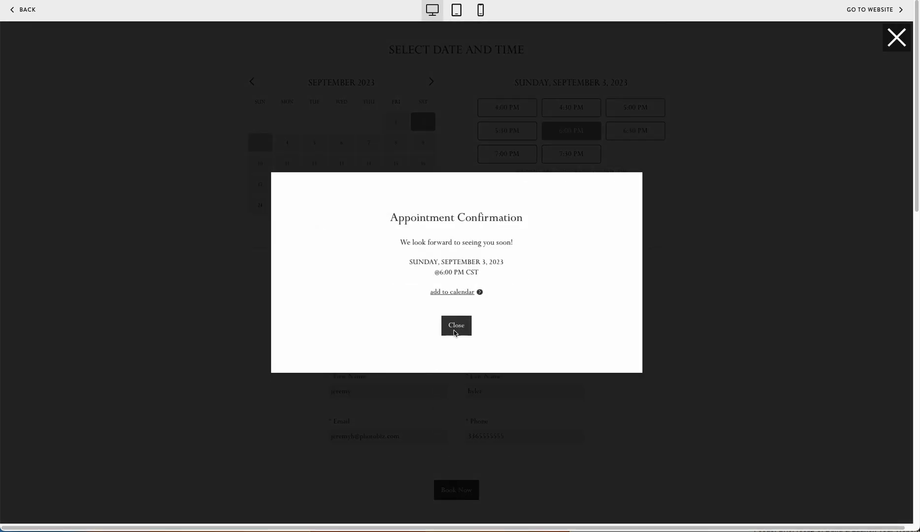
left_click(455, 326)
- Reopen scheduling for Park Mini Sessions and check which time slots are offered on Sunday, September 3, 2023
left_click(495, 175)
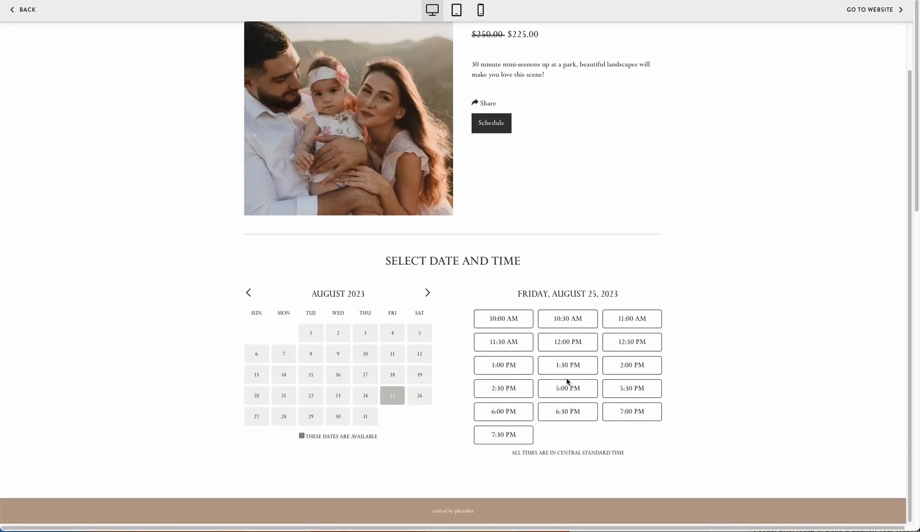
left_click(428, 294)
left_click(256, 353)
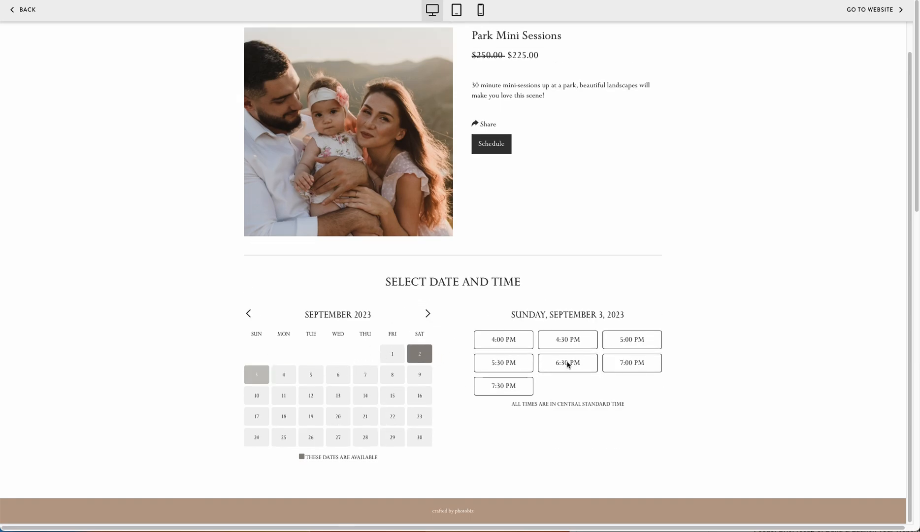
scroll(448, 344, "up", 1)
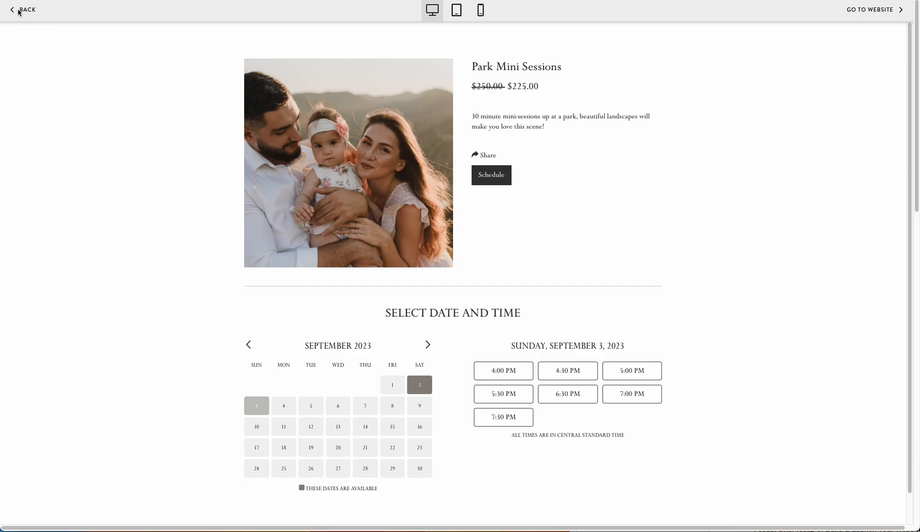
scroll(283, 217, "down", 1)
scroll(284, 218, "up", 1)
- Return to the Booking Sessions page in the website builder and review its blocks around the scheduler
left_click(28, 10)
scroll(335, 185, "down", 10)
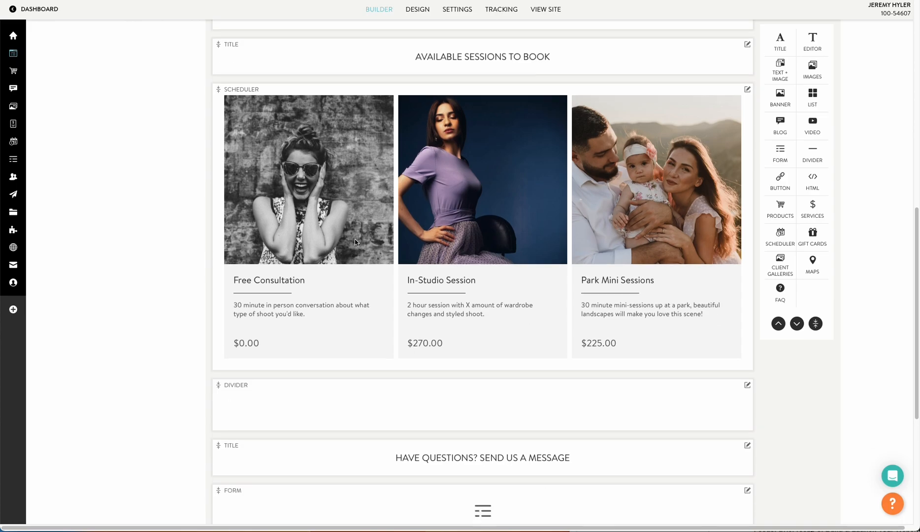
scroll(355, 242, "up", 10)
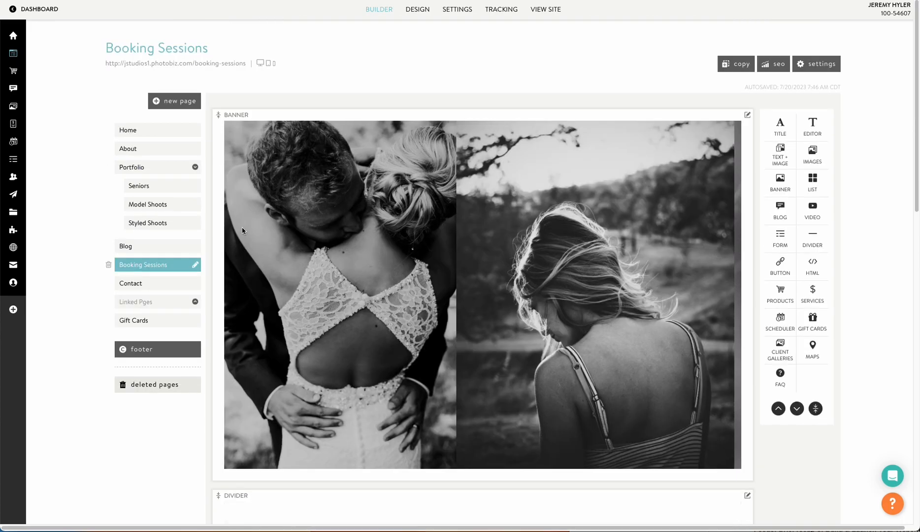
scroll(495, 344, "down", 6)
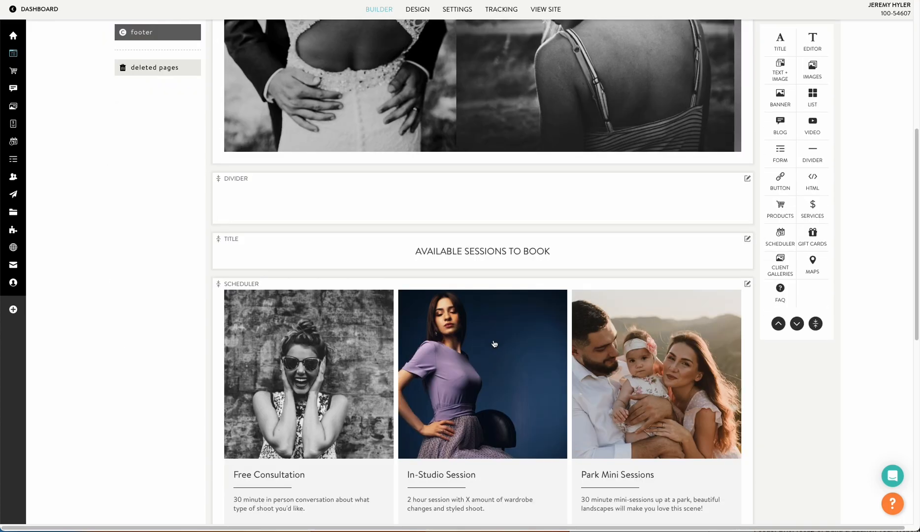
- Preview the Booking Sessions page in the desktop and mobile layouts and review how the scheduler block appears
scroll(496, 338, "down", 3)
scroll(488, 338, "up", 4)
scroll(490, 340, "down", 3)
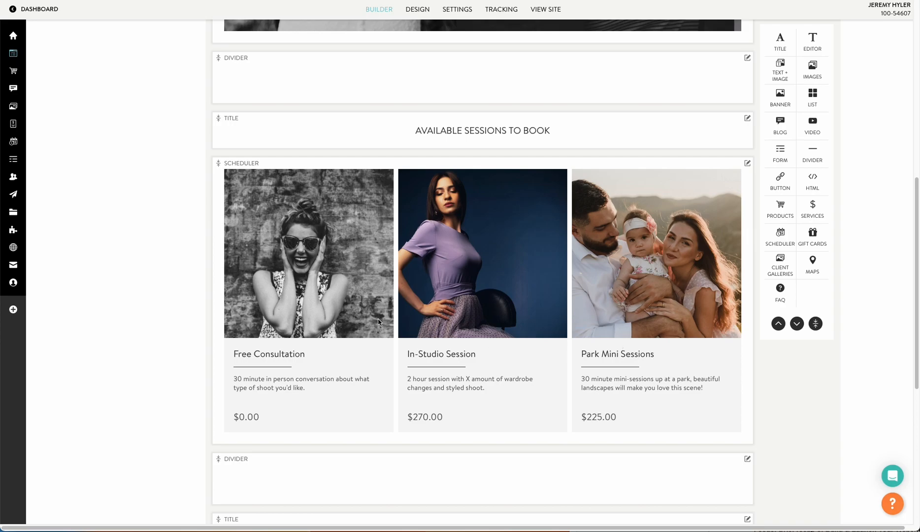
scroll(378, 322, "up", 8)
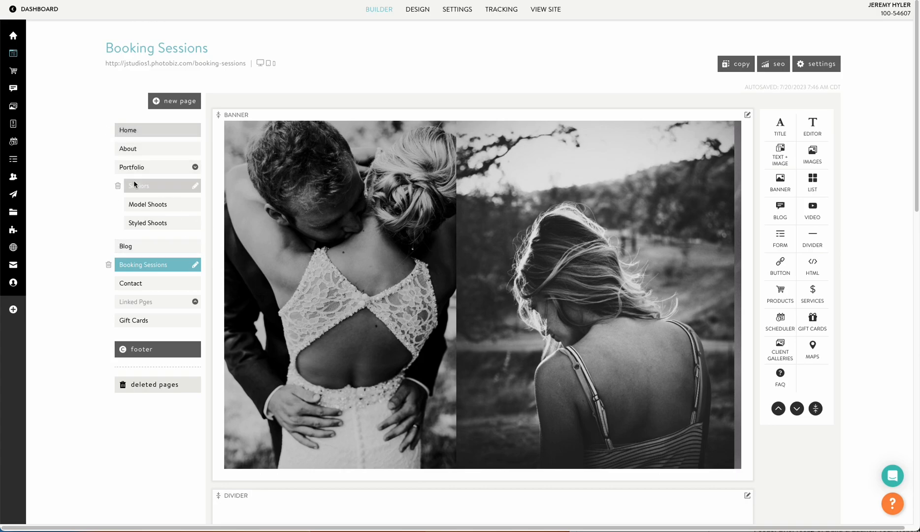
scroll(376, 293, "down", 8)
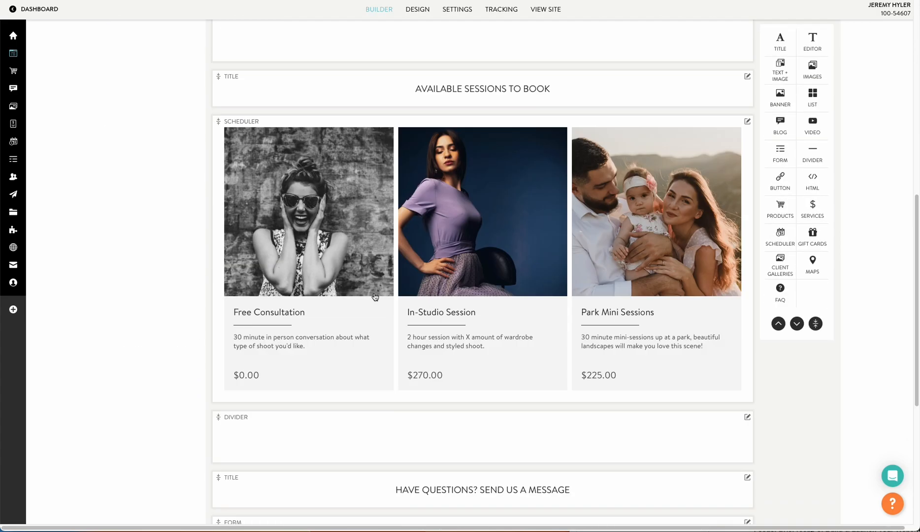
scroll(544, 84, "up", 8)
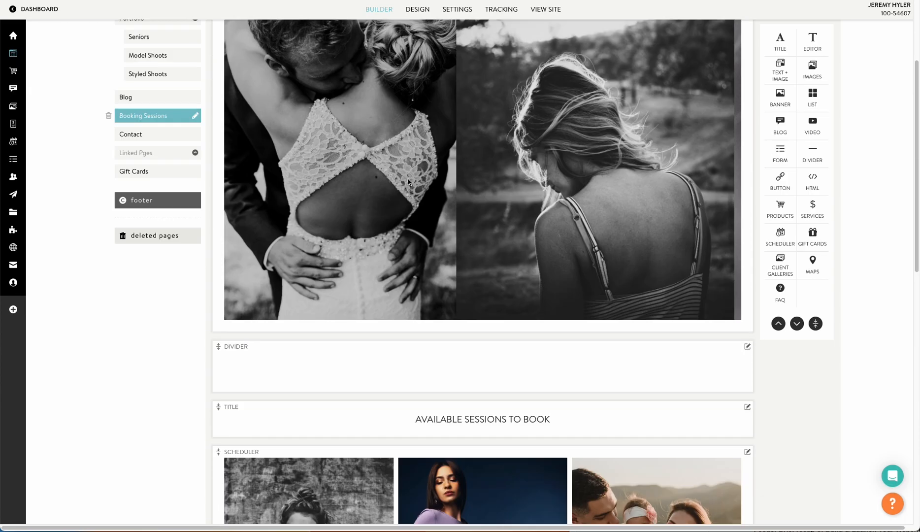
left_click(268, 63)
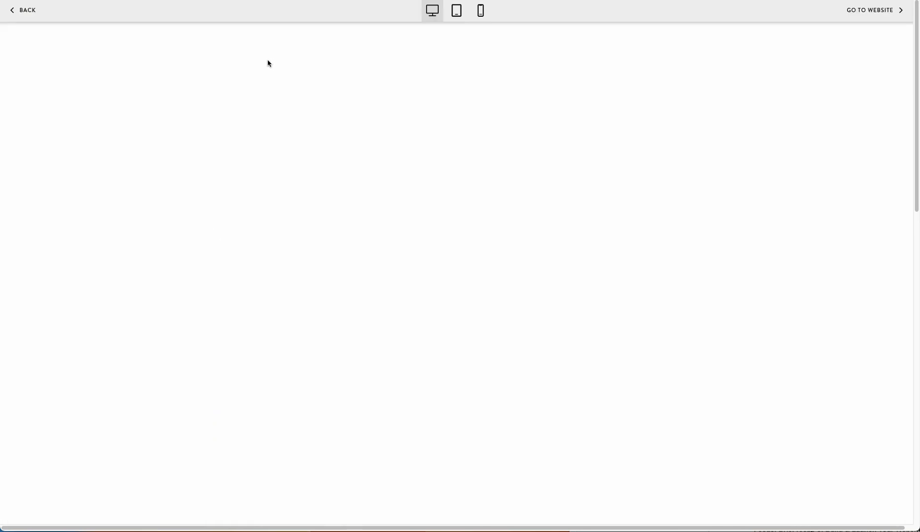
scroll(366, 198, "down", 6)
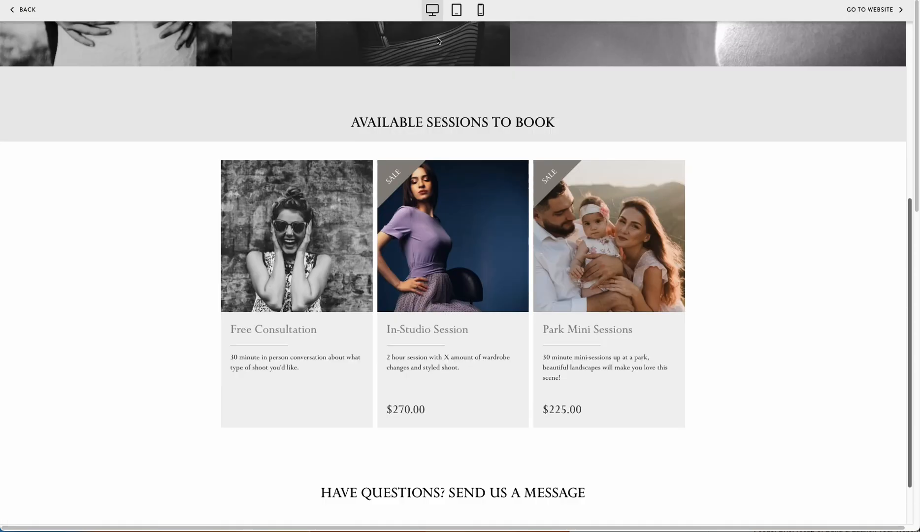
left_click(481, 9)
scroll(495, 167, "down", 3)
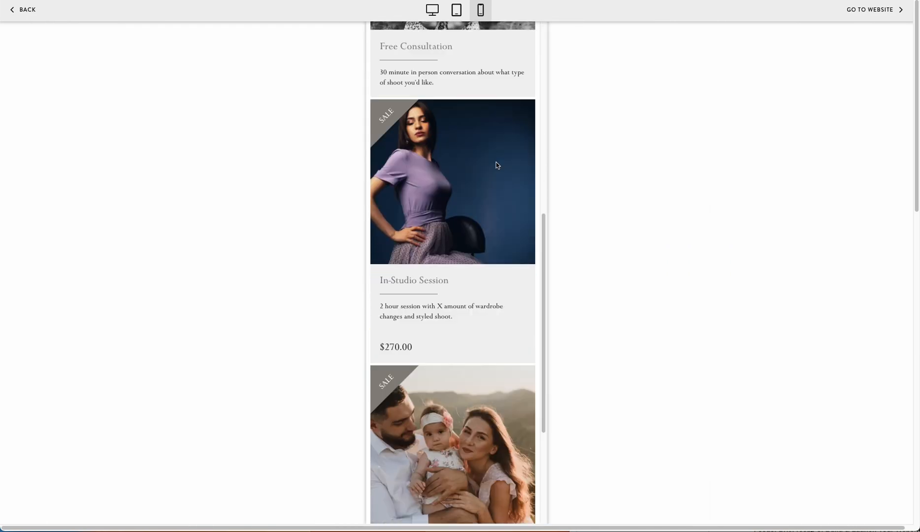
scroll(496, 165, "down", 3)
scroll(496, 166, "up", 10)
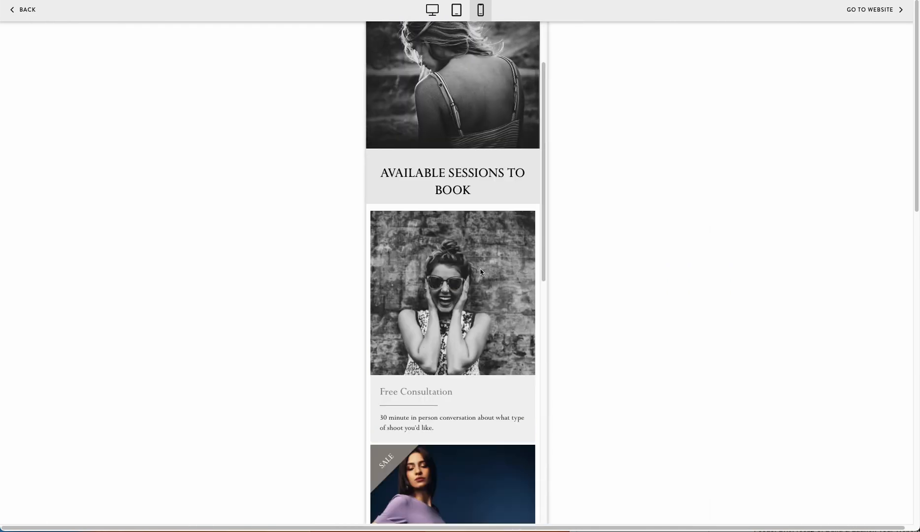
- Test Free Consultation scheduling in the mobile preview with Monday, July 24, 2023 at 8:30 AM, and return to the builder
left_click(482, 272)
left_click(469, 321)
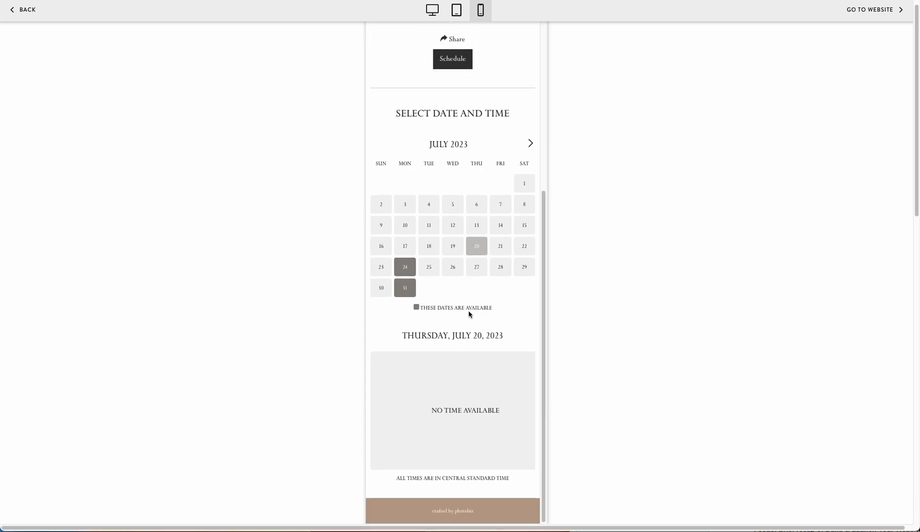
left_click(403, 269)
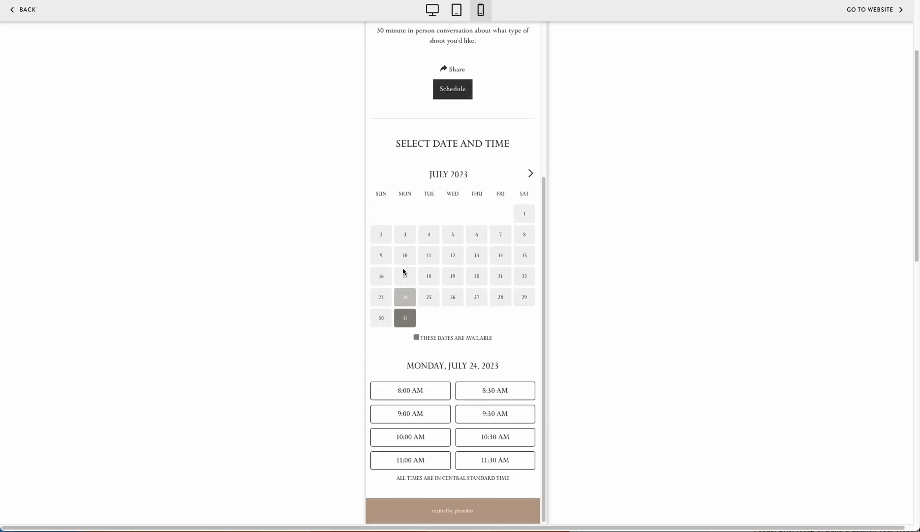
left_click(509, 390)
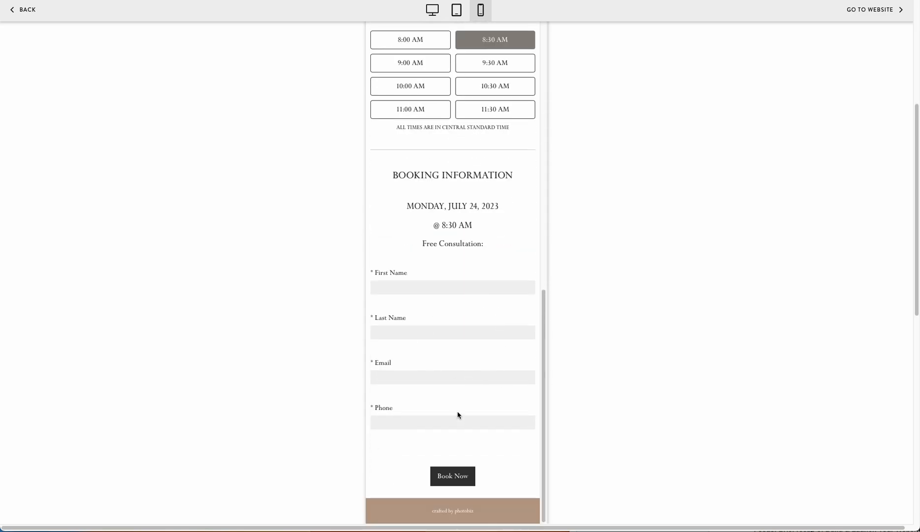
scroll(468, 293, "up", 6)
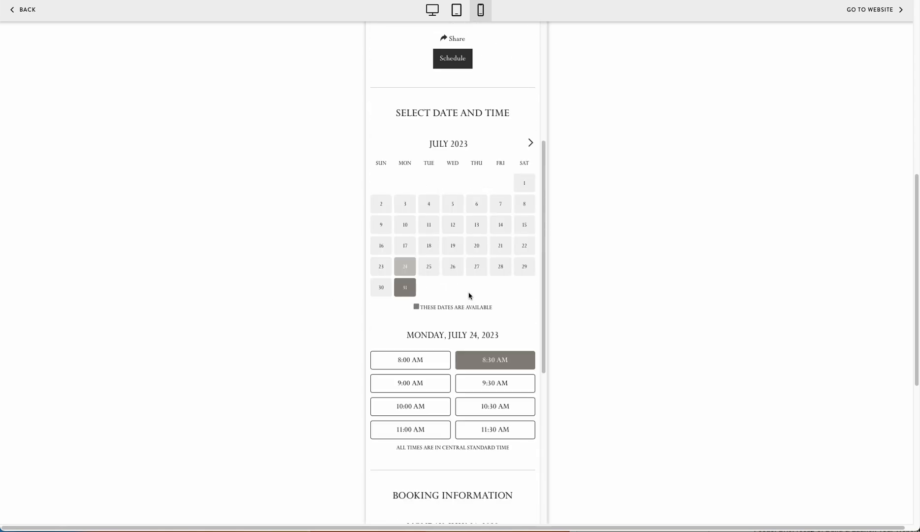
scroll(468, 292, "up", 5)
left_click(26, 9)
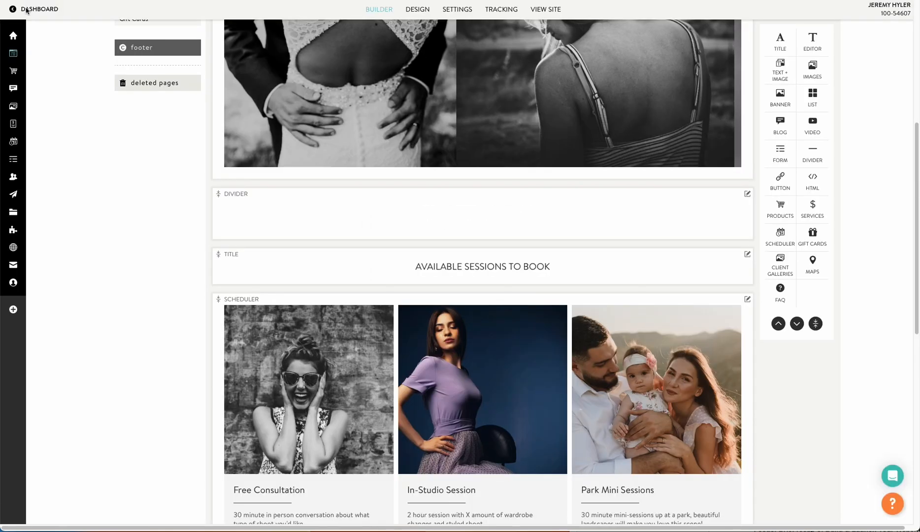
- Open the Scheduler's appointment tracking and search for appointments booked this month
left_click(20, 142)
mouse_move(350, 11)
left_click(344, 31)
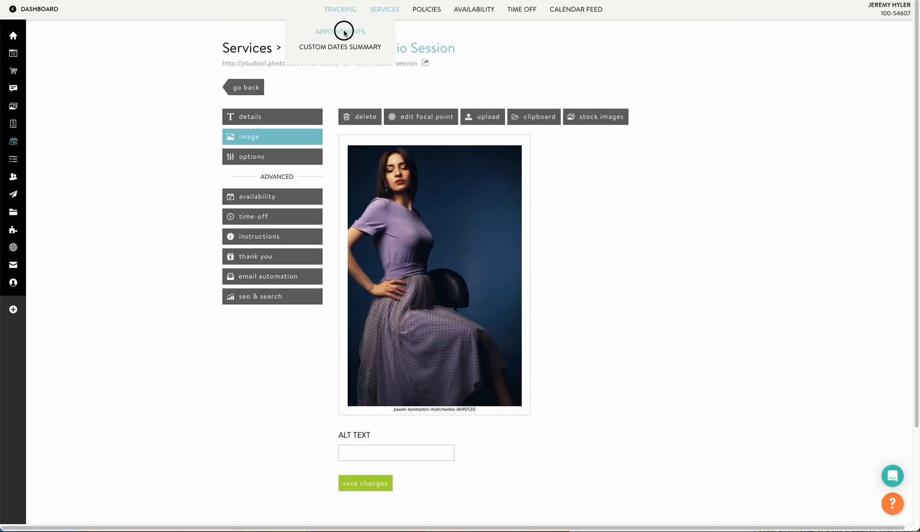
left_click(243, 96)
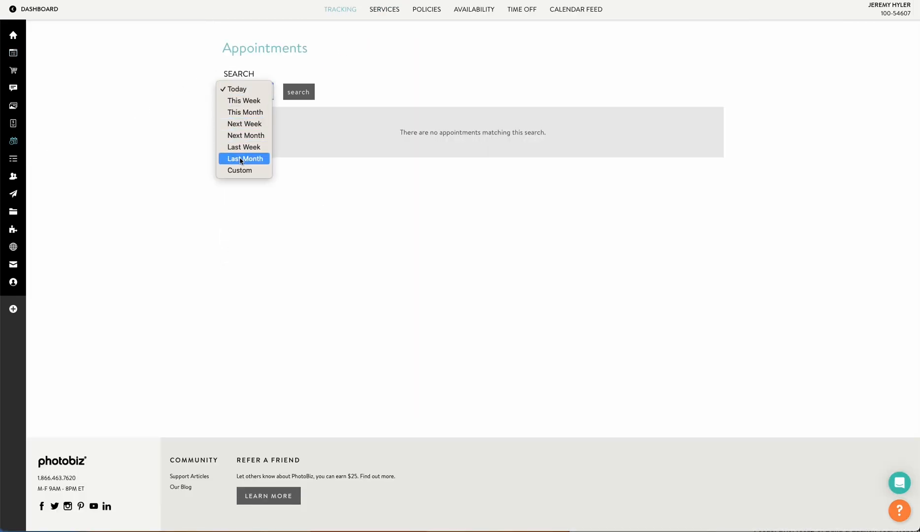
left_click(245, 112)
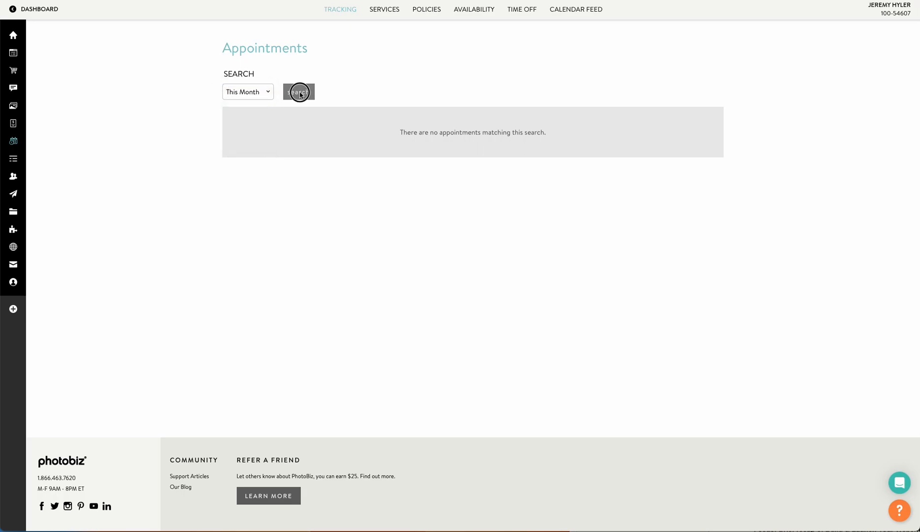
left_click(298, 91)
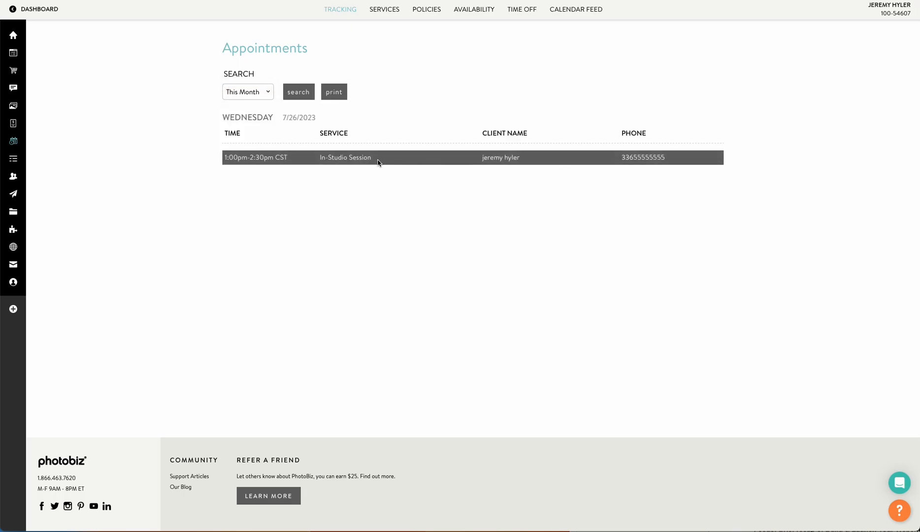
- Search the appointments for next month
left_click(252, 102)
left_click(245, 98)
left_click(254, 92)
left_click(245, 99)
left_click(297, 93)
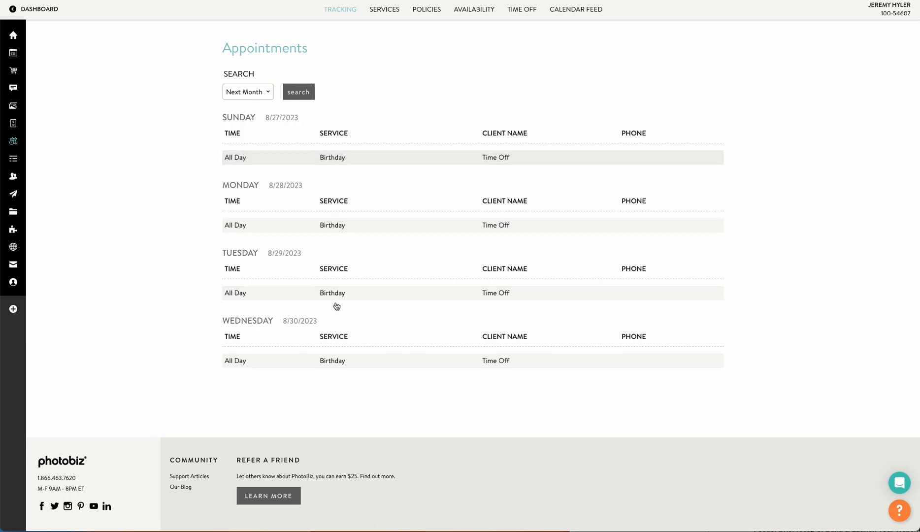
- Run a custom appointment search for September 2023 and open the details of the Park Mini Sessions booking
left_click(239, 98)
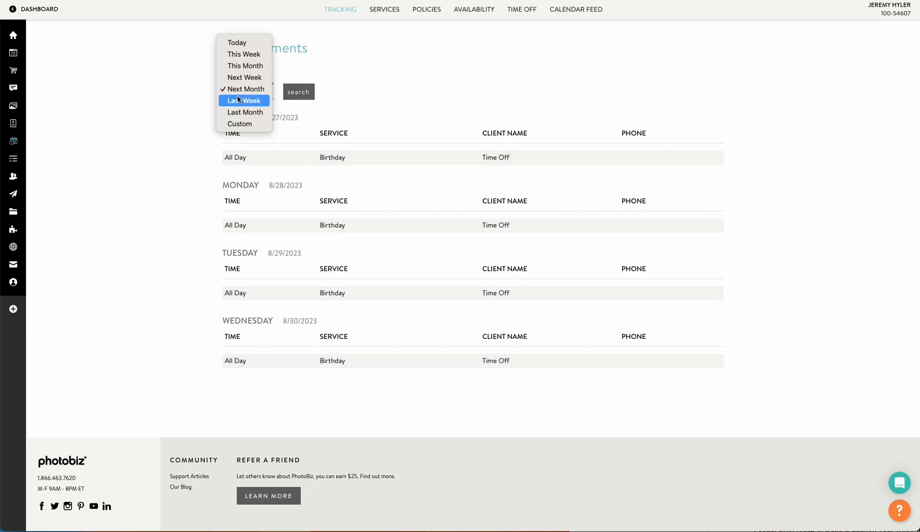
left_click(241, 123)
left_click(298, 99)
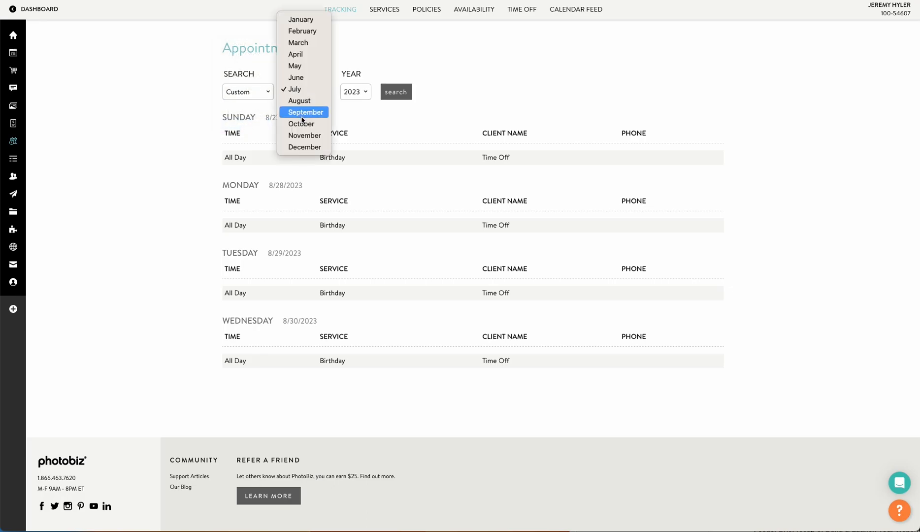
left_click(302, 112)
left_click(402, 92)
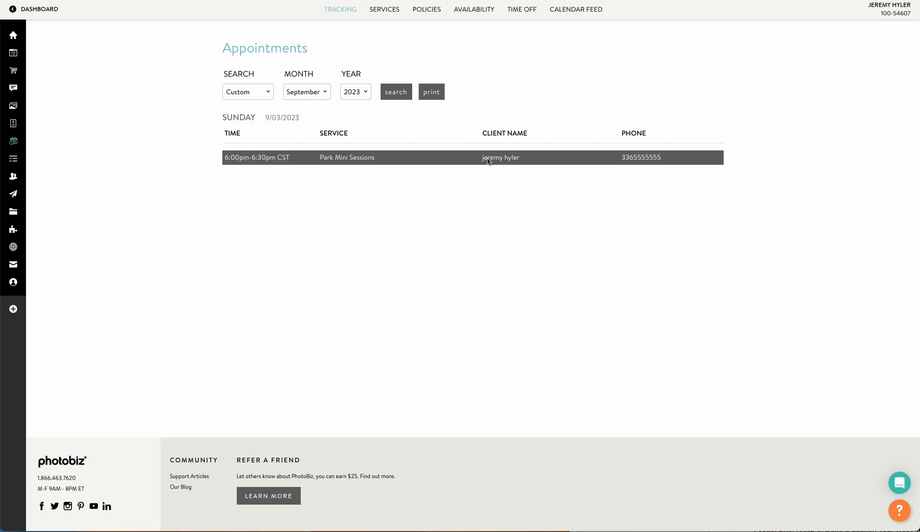
left_click(279, 159)
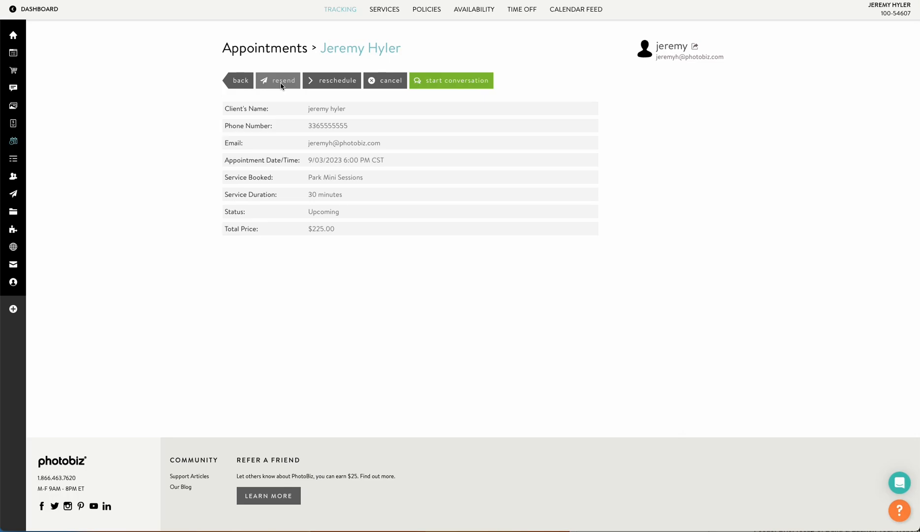
- Open the booked client's record in Contacts and check its form submissions and appointments
mouse_move(12, 193)
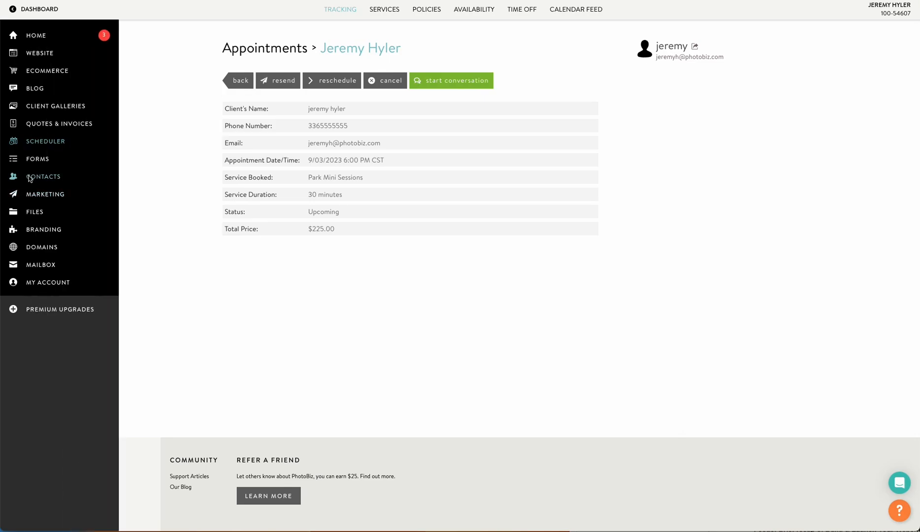
left_click(29, 177)
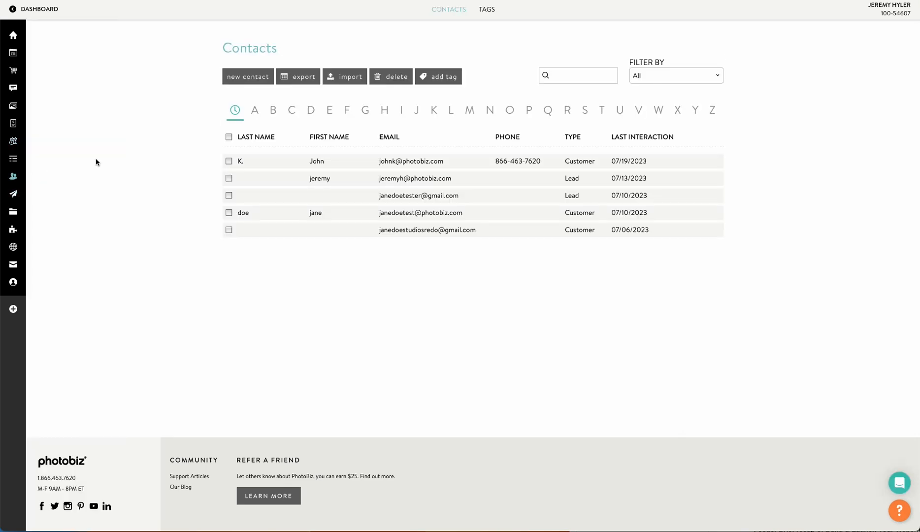
left_click(382, 180)
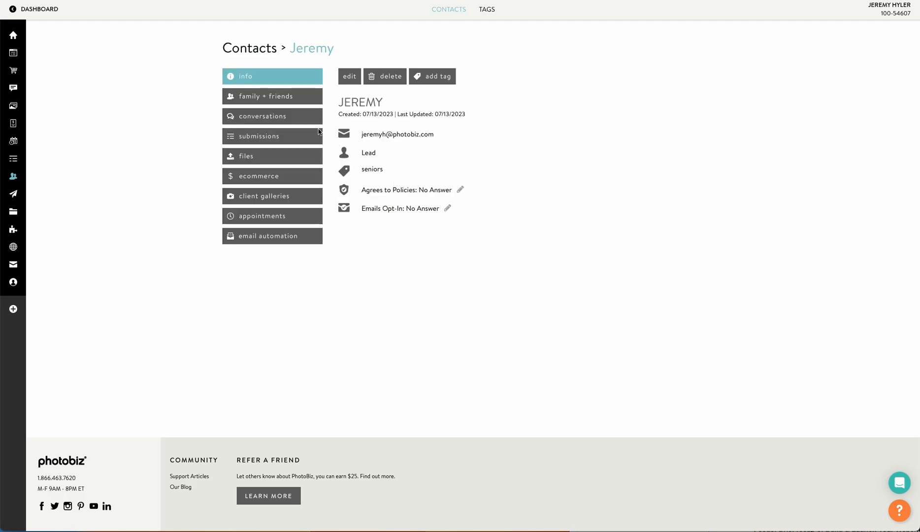
left_click(250, 138)
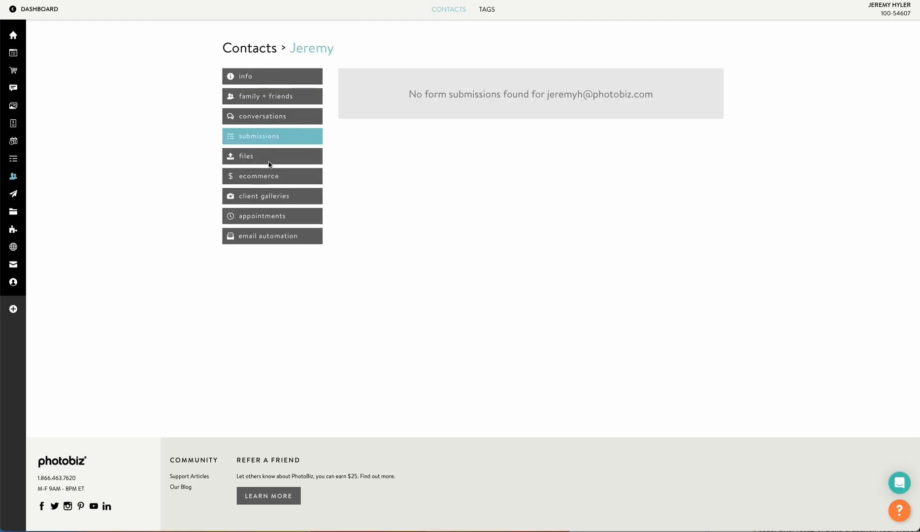
left_click(258, 220)
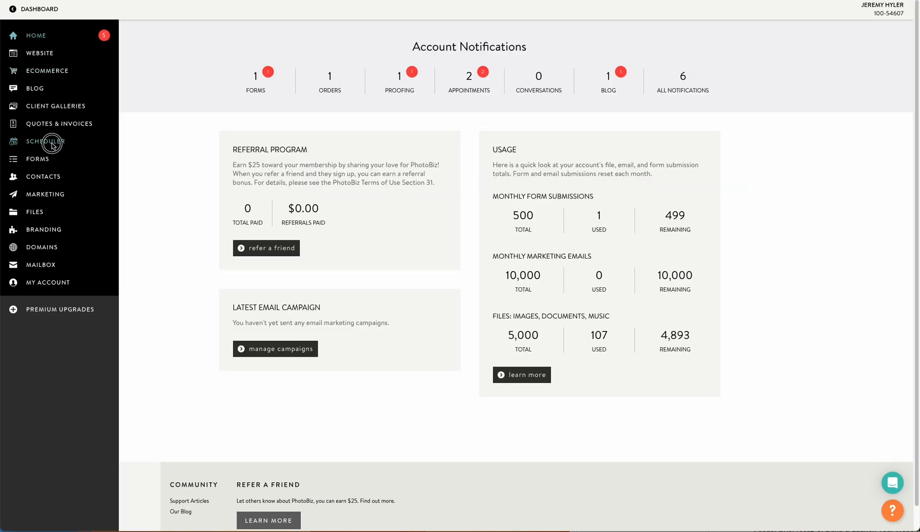
- Return to the Scheduler's appointments and reopen the website builder
left_click(51, 142)
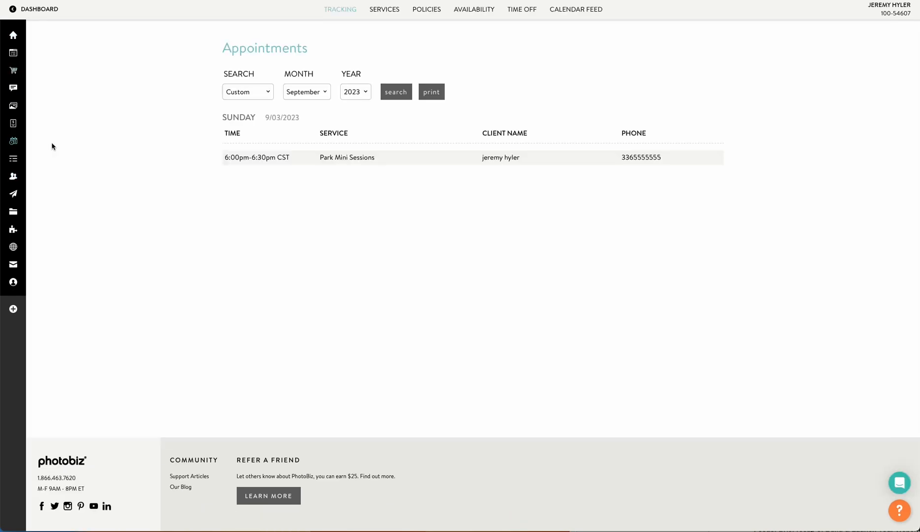
left_click(13, 56)
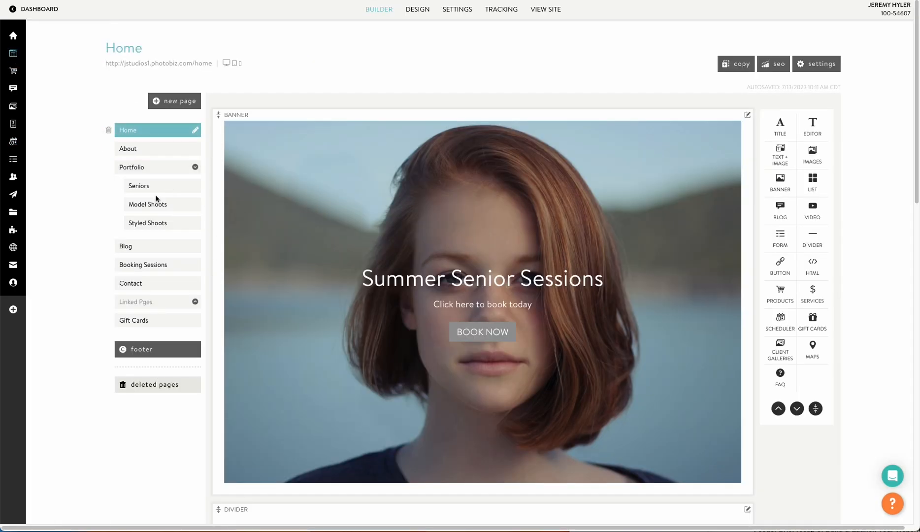